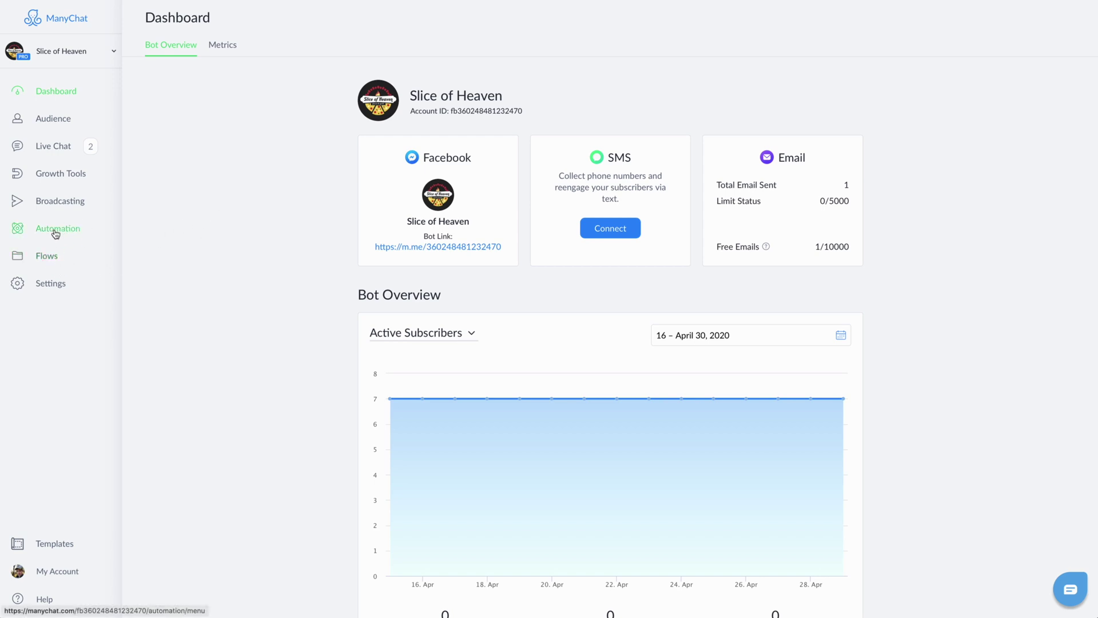
Step: Review the Mom Quiz Score custom field in the bot settings
{"action": "left_click", "coordinate": [46, 284]}
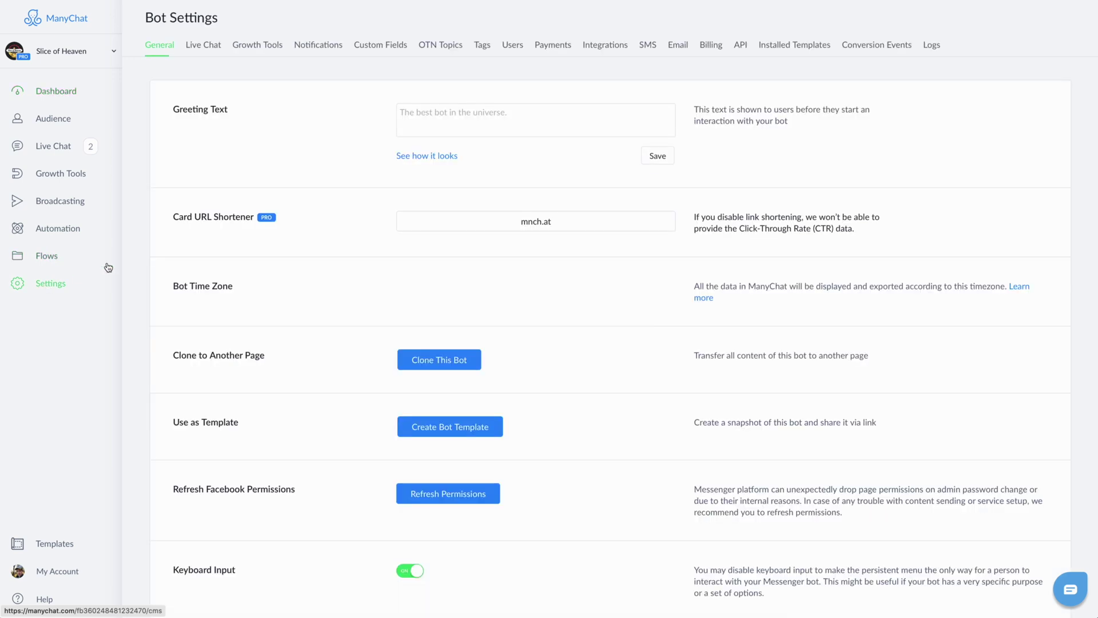
{"action": "left_click", "coordinate": [380, 46]}
{"action": "left_click", "coordinate": [662, 185]}
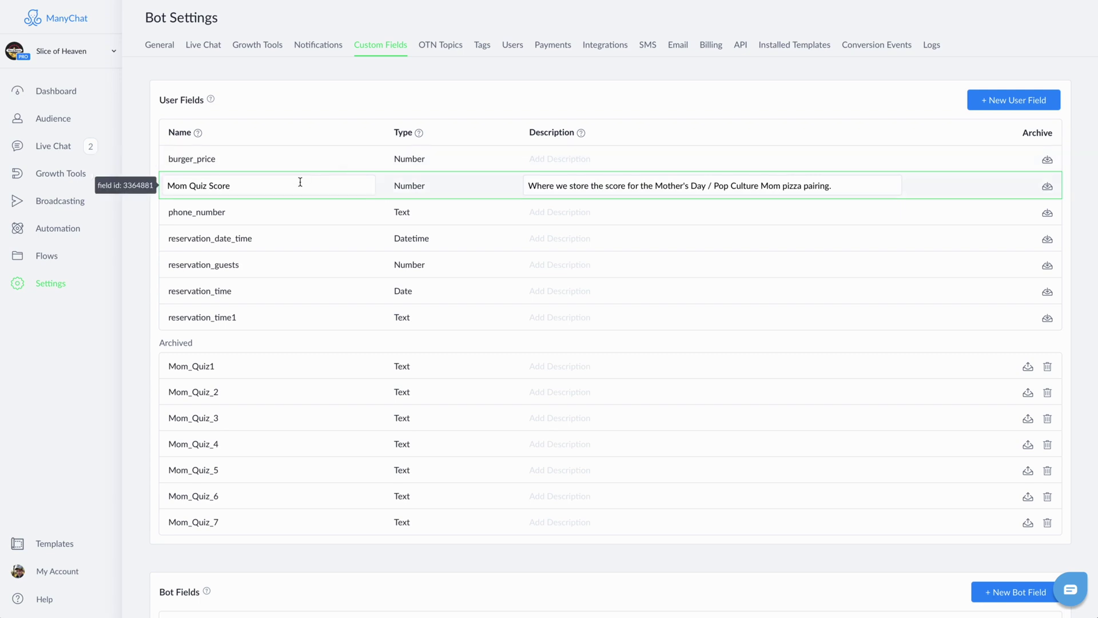
{"action": "left_click", "coordinate": [143, 188]}
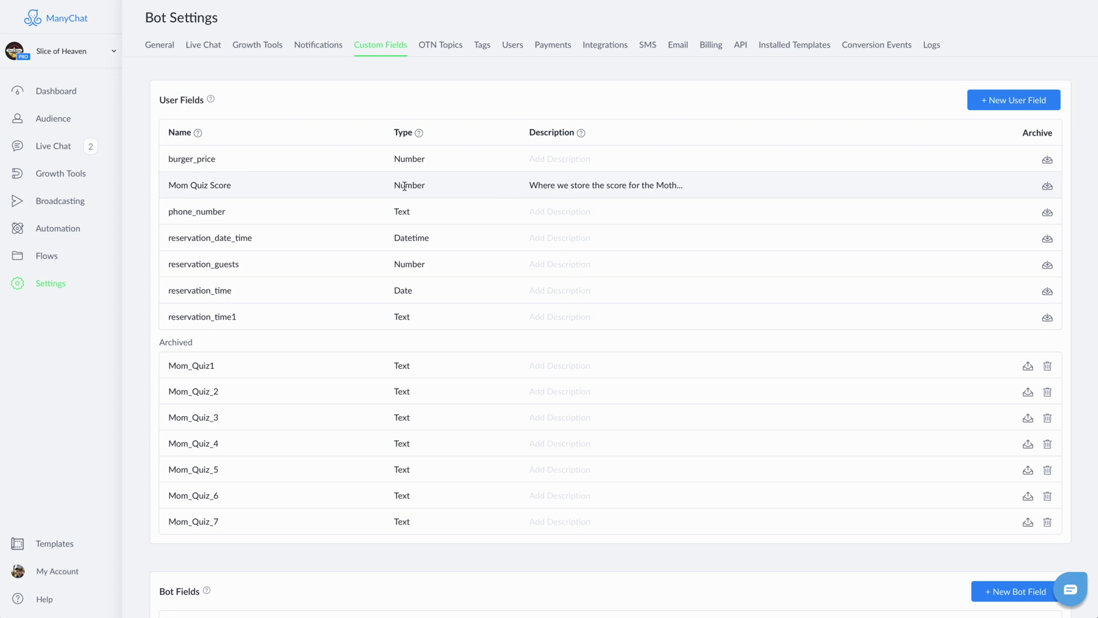
Step: Create a new flow named 'Mom Quiz Pizza Match' in the Pop Culture Mom Quiz folder
{"action": "left_click", "coordinate": [51, 256]}
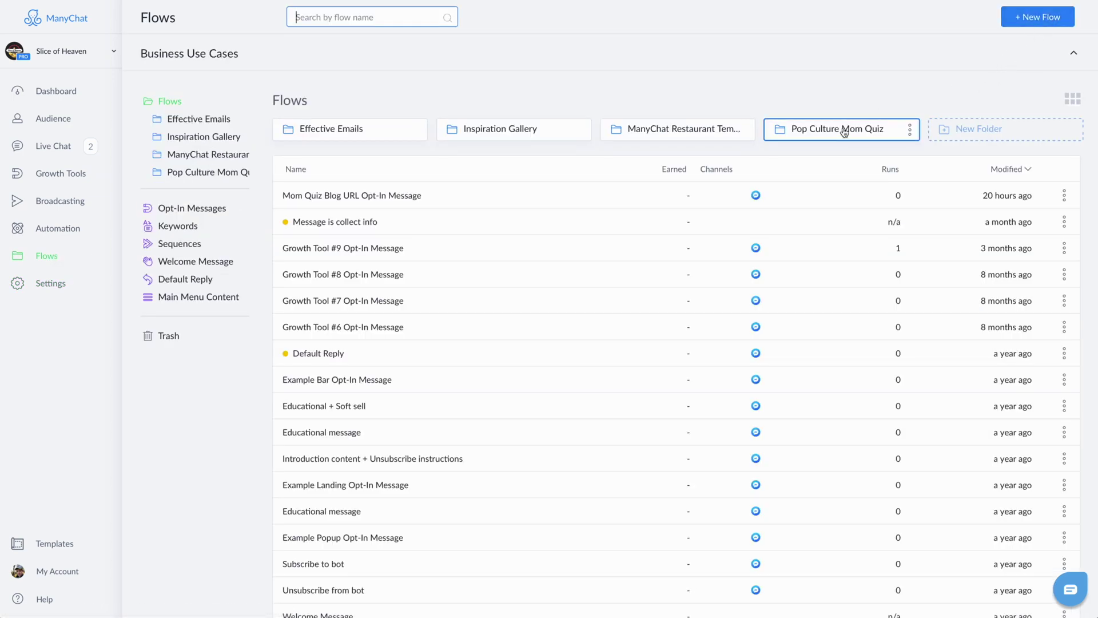
{"action": "left_click", "coordinate": [841, 129]}
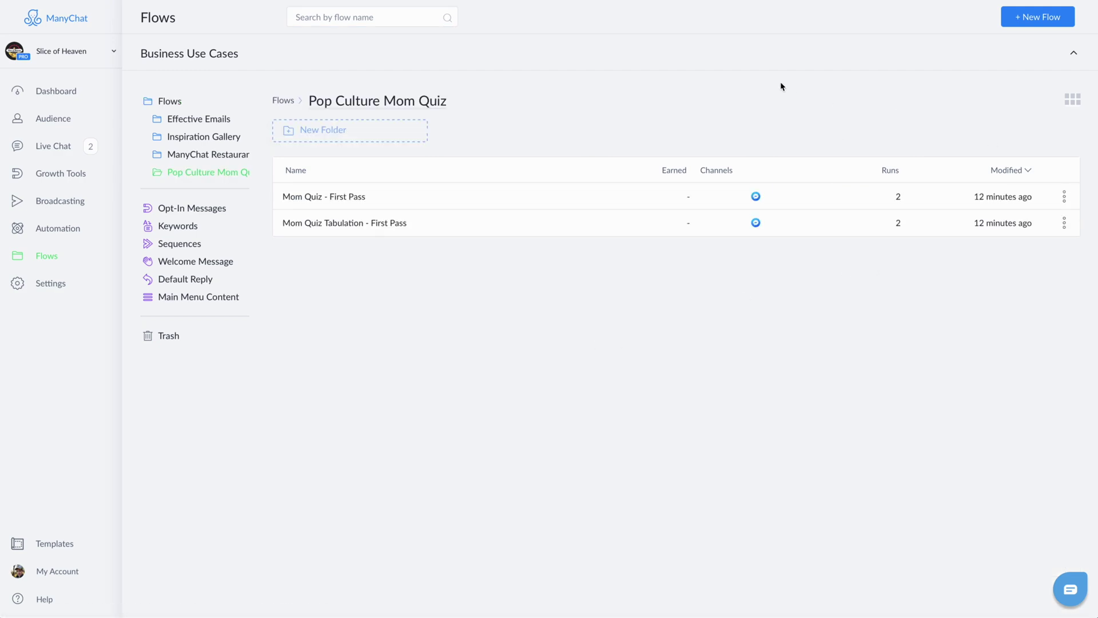
{"action": "left_click", "coordinate": [1033, 22]}
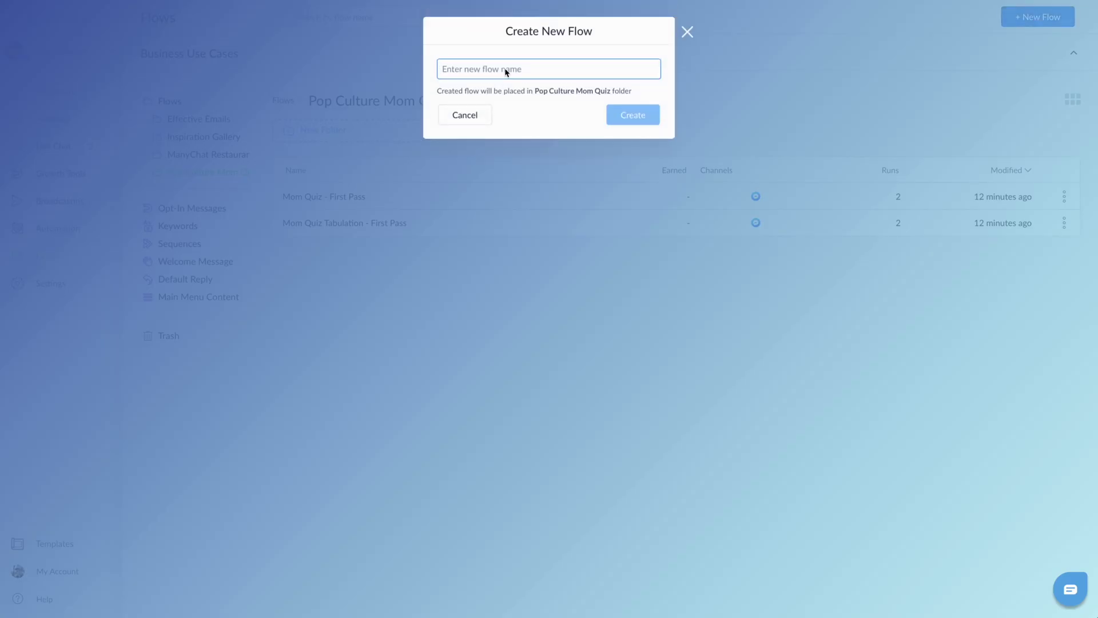
{"action": "type", "text": "Mom Quiz Pizza Match"}
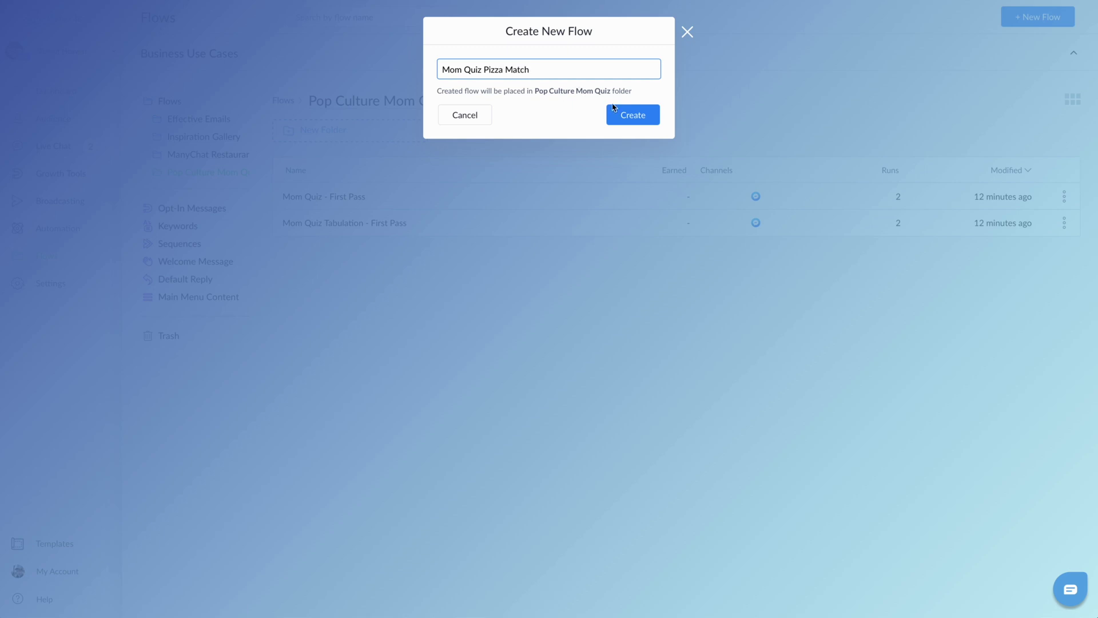
{"action": "left_click", "coordinate": [630, 111]}
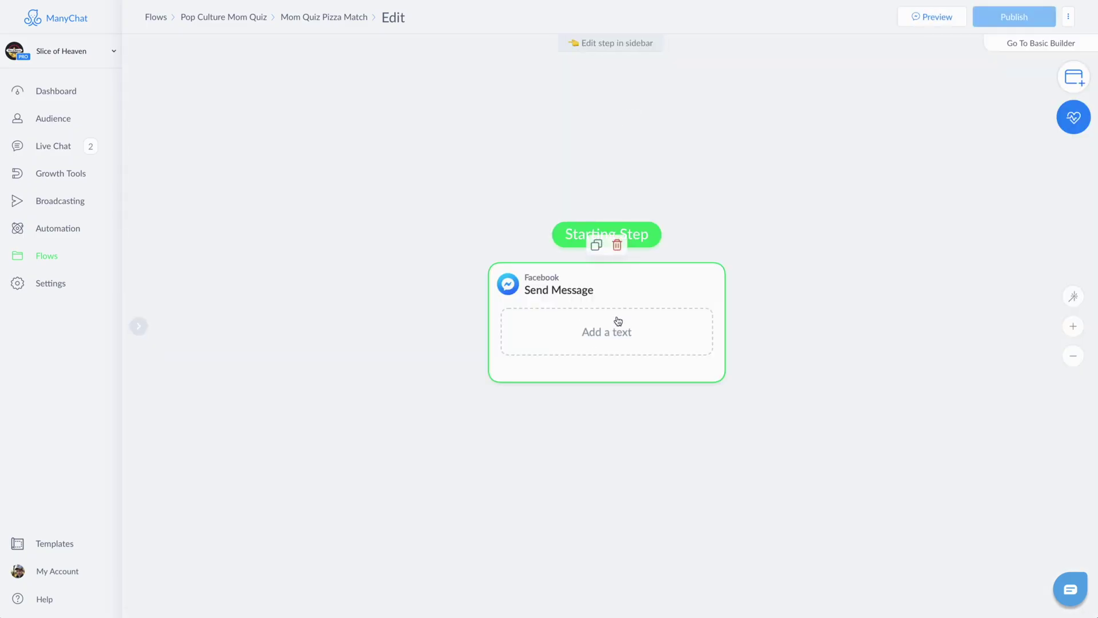
Step: Add the pasted quiz intro text to the starting message, ending with a winking emoji
{"action": "left_click_drag", "start_coordinate": [618, 321], "coordinate": [343, 250]}
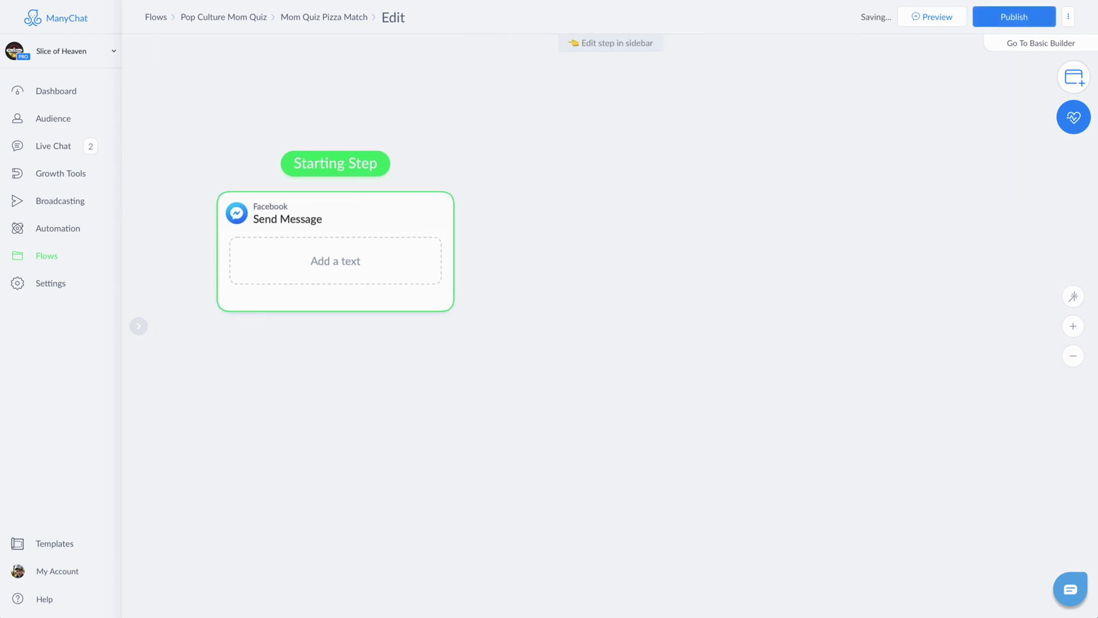
{"action": "left_click", "coordinate": [302, 265]}
{"action": "type", "text": "Are you ready to find out what pop culture mom you are? Take this quick quiz to find out, and be paired with the ideal pizza match. We're sure you can't wait."}
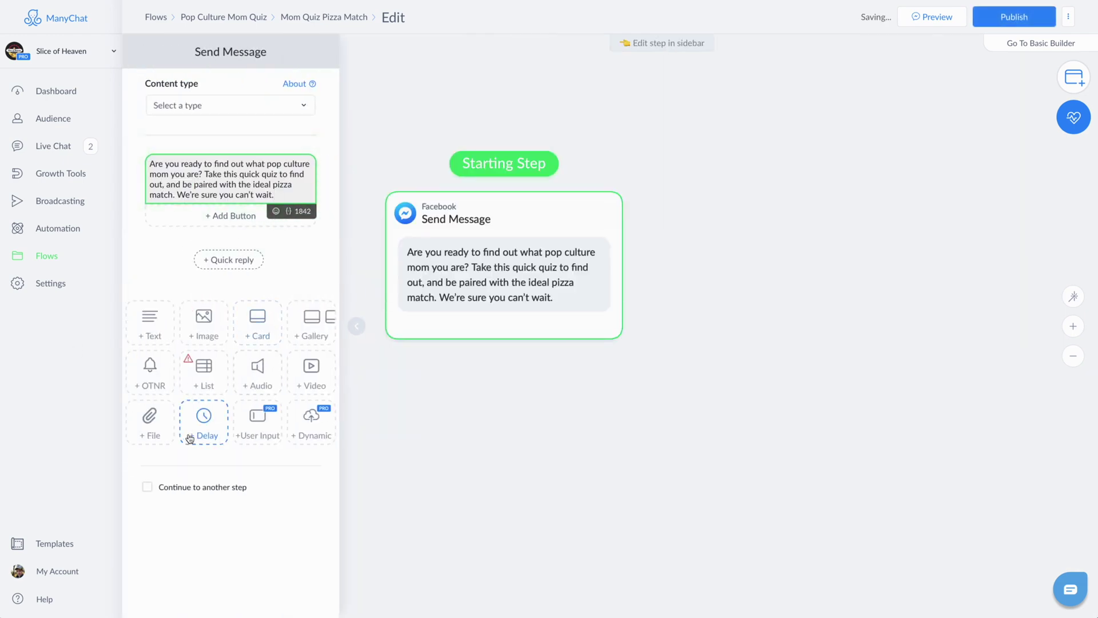
{"action": "left_click", "coordinate": [276, 211]}
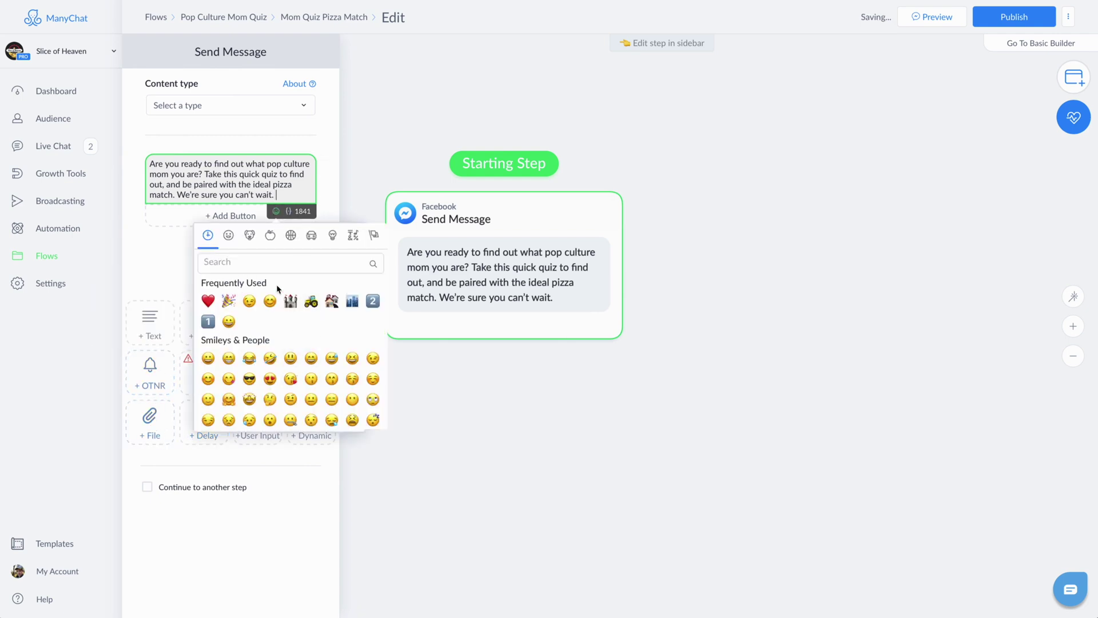
{"action": "left_click", "coordinate": [250, 301]}
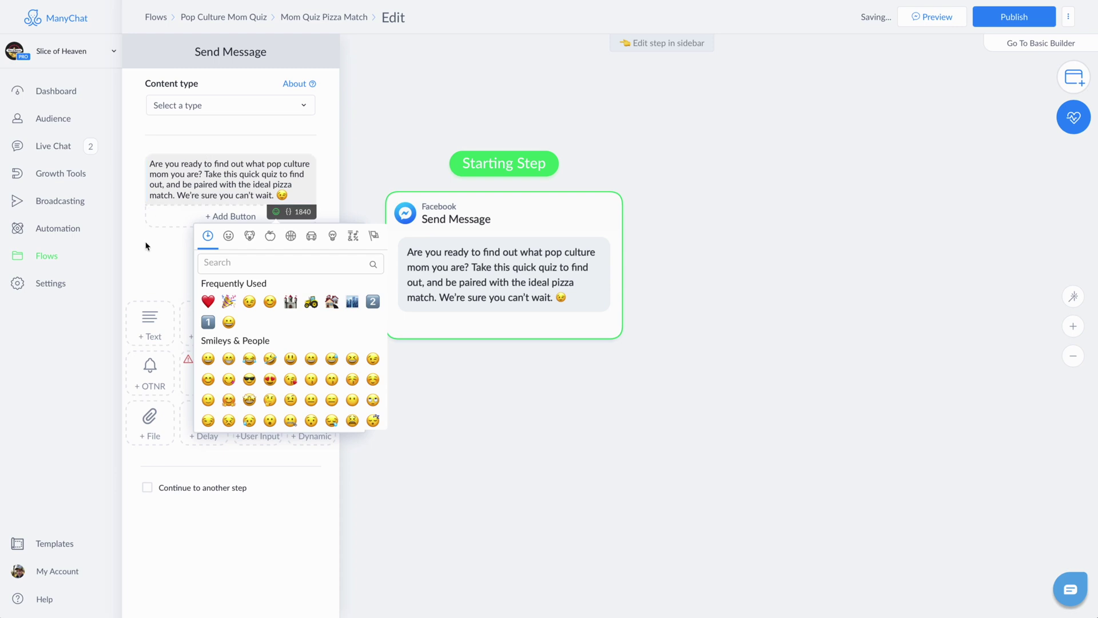
{"action": "left_click", "coordinate": [167, 262]}
Step: Insert an image block above the text and upload Get Me pizza.gif
{"action": "left_click_drag", "start_coordinate": [207, 325], "coordinate": [213, 191]}
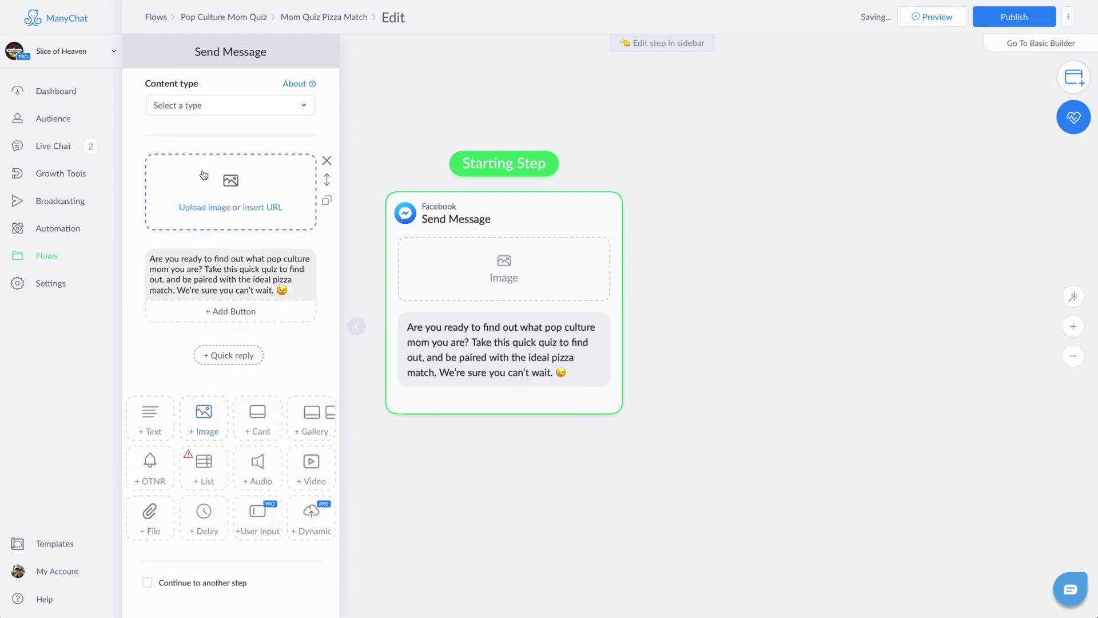
{"action": "left_click", "coordinate": [223, 187]}
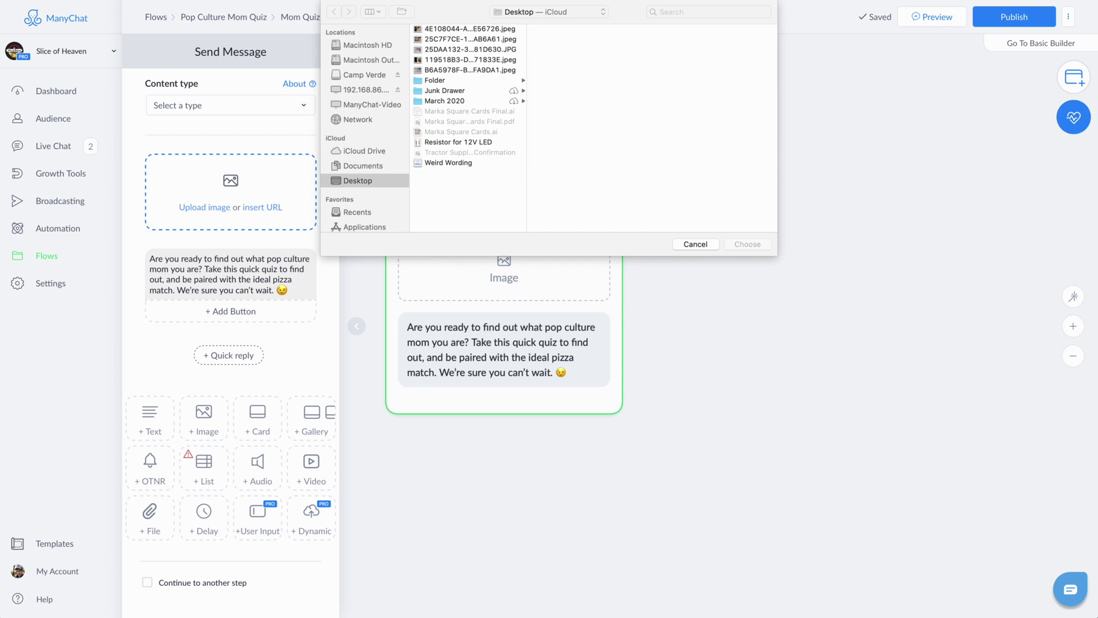
{"action": "left_click_drag", "start_coordinate": [778, 126], "coordinate": [662, 208]}
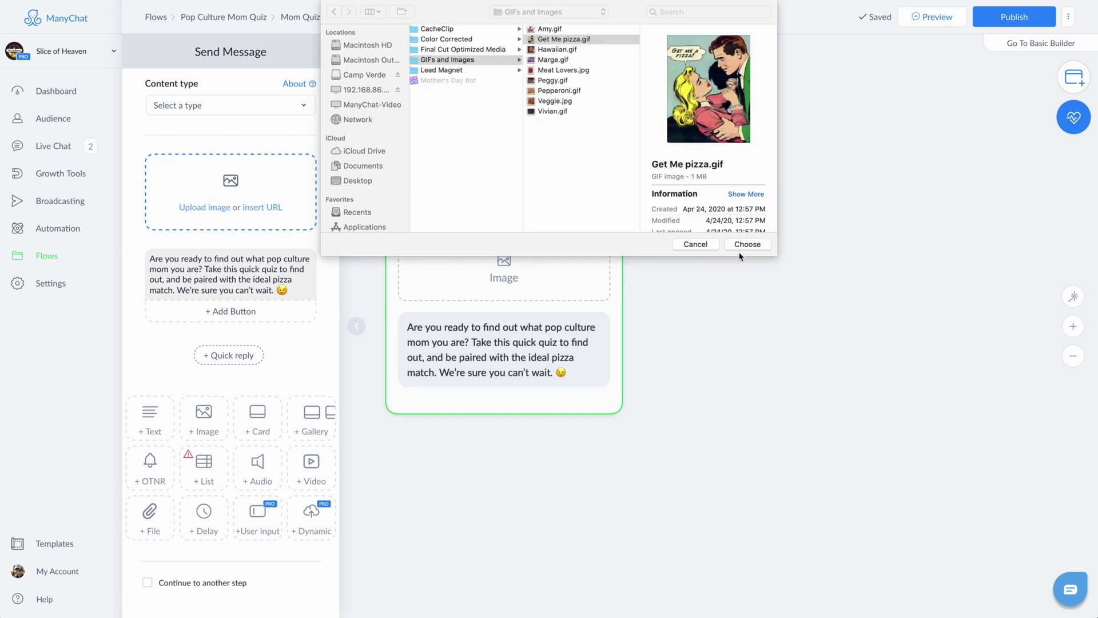
{"action": "left_click", "coordinate": [741, 247]}
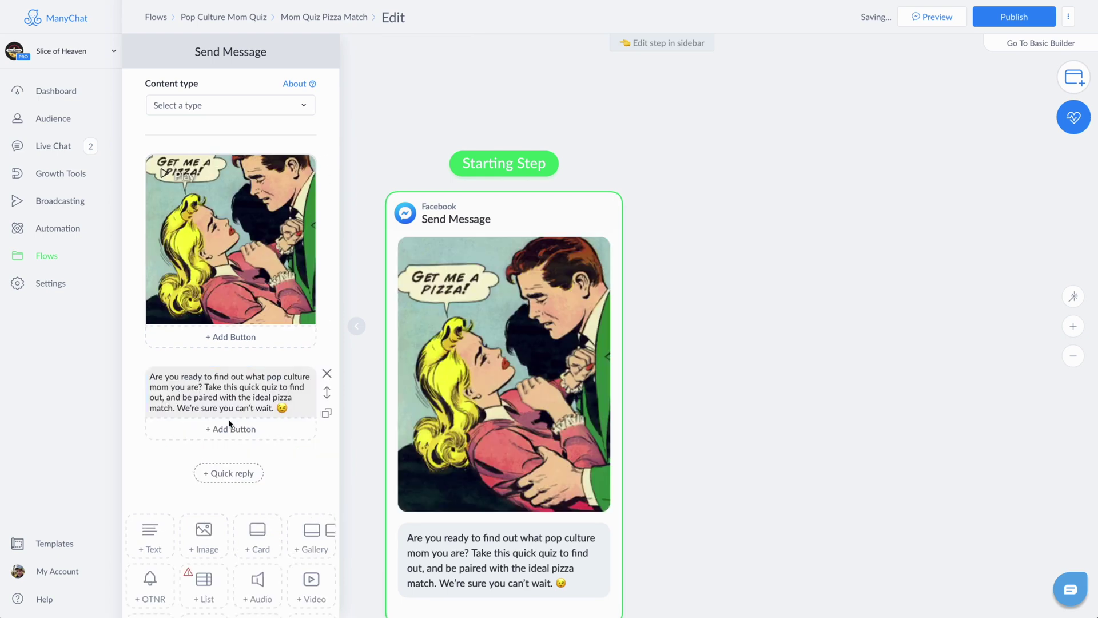
Step: Add a 'Take the Quiz 📝' button with the memo emoji under the intro text
{"action": "left_click", "coordinate": [231, 429]}
{"action": "triple_click", "coordinate": [379, 324]}
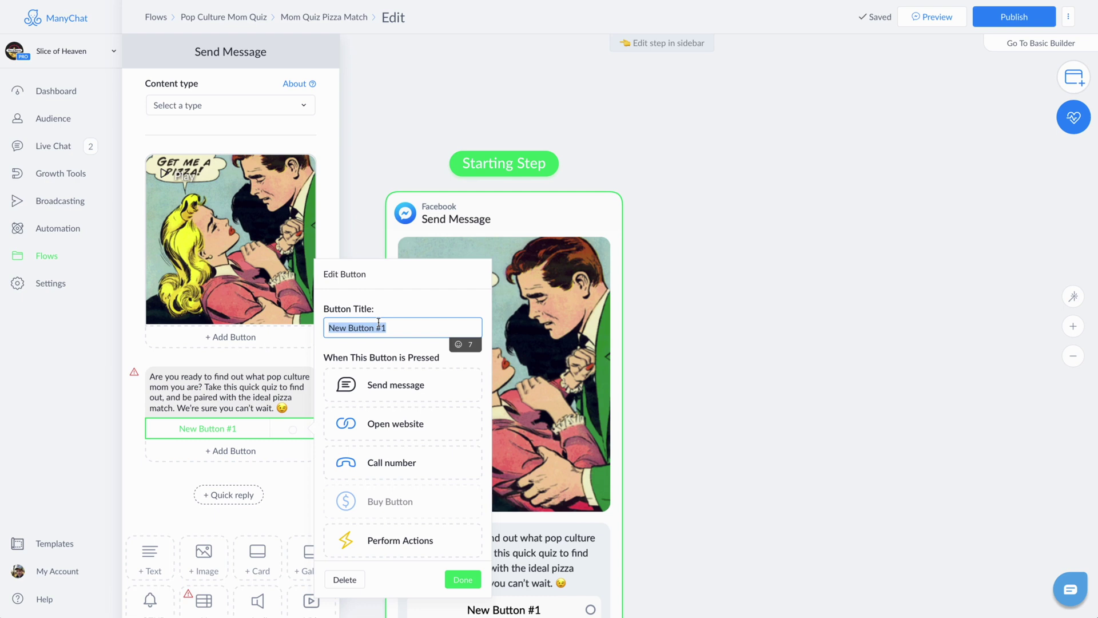
{"action": "type", "text": "take th"}
{"action": "key", "text": "ctrl+a"}
{"action": "type", "text": "Tak"}
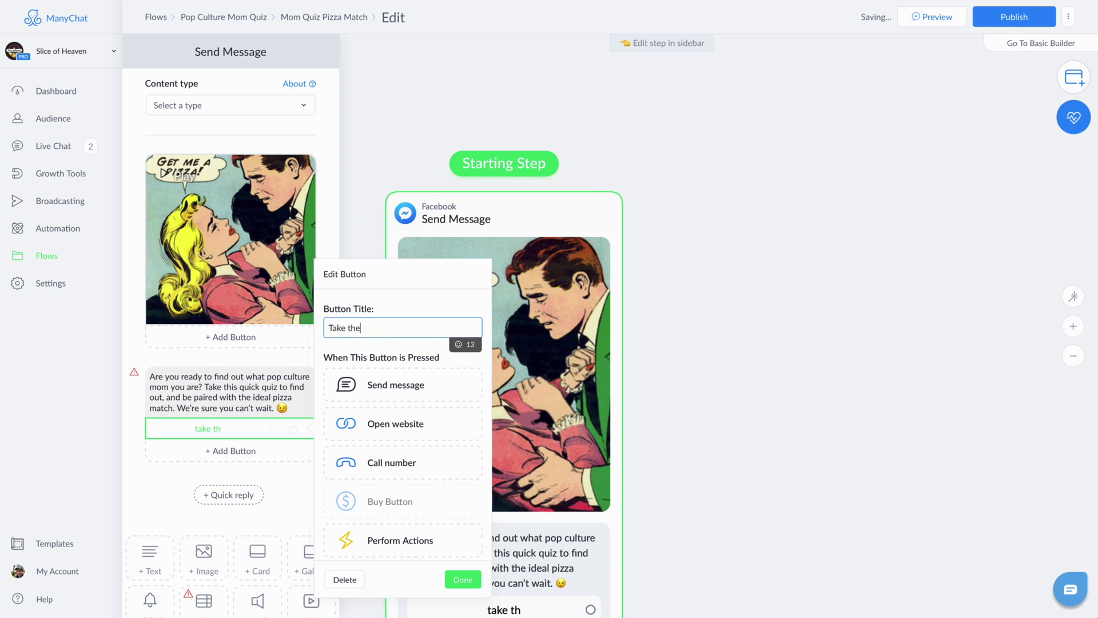
{"action": "left_click", "coordinate": [458, 345]}
{"action": "type", "text": "paper"}
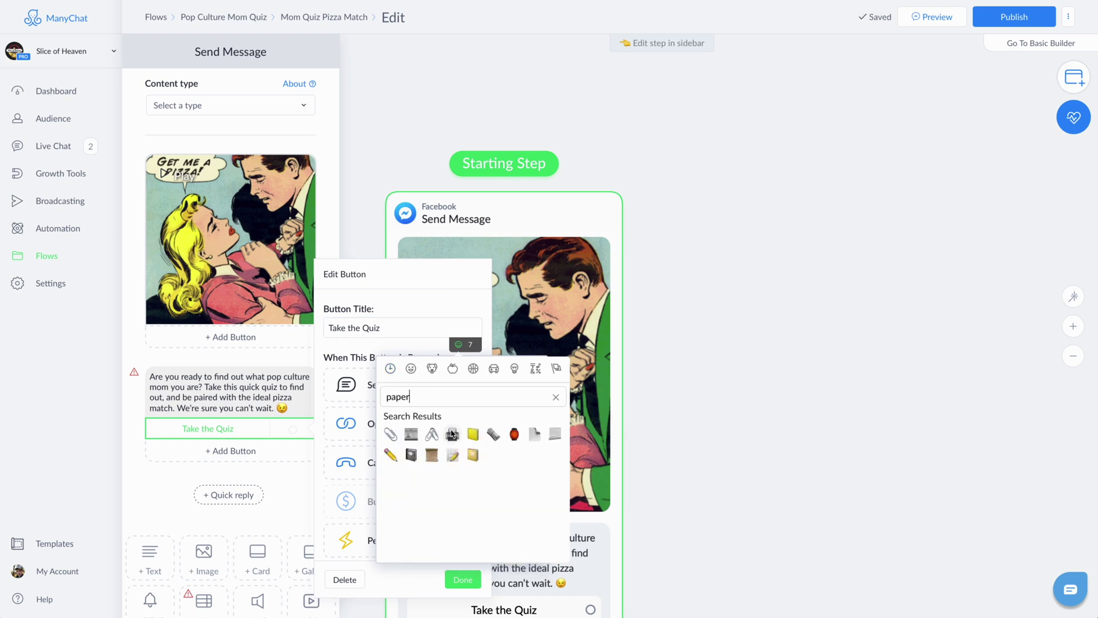
{"action": "left_click", "coordinate": [453, 456]}
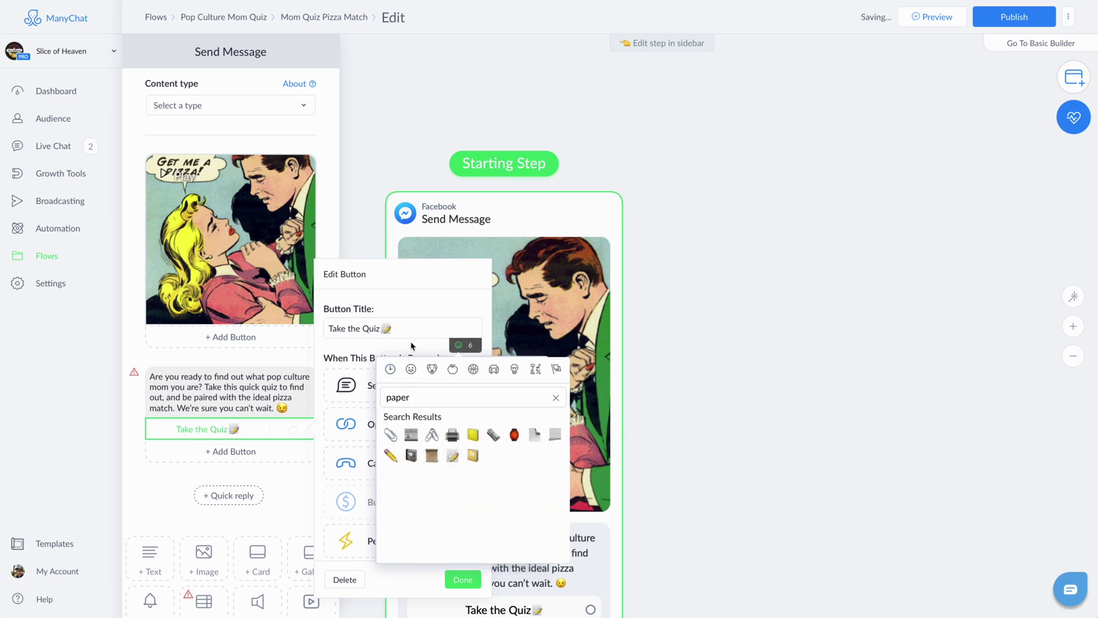
{"action": "left_click", "coordinate": [371, 329]}
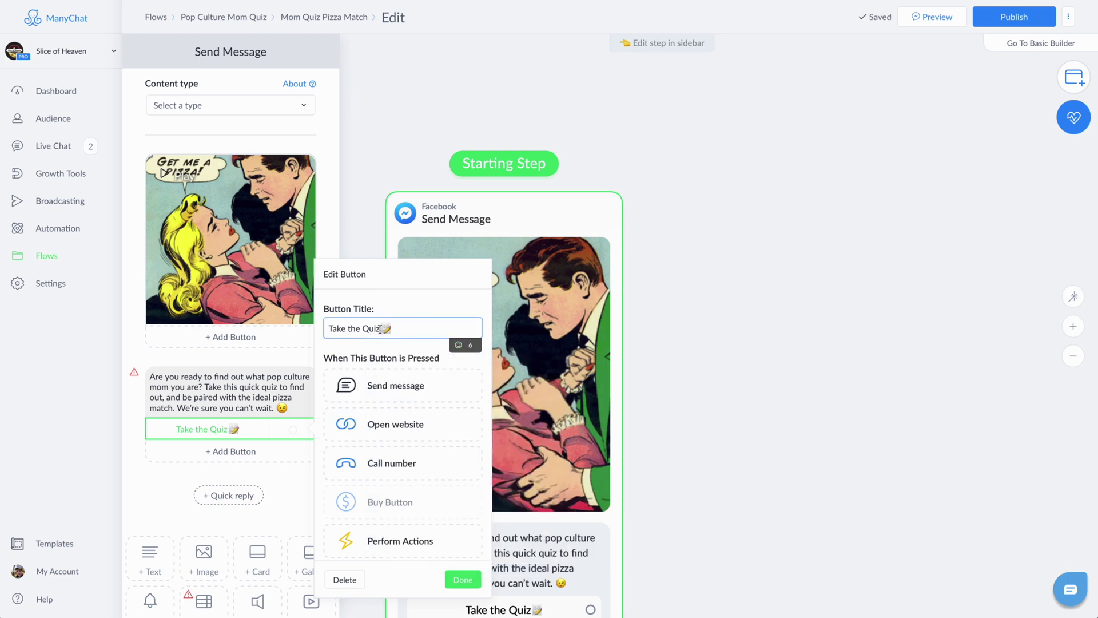
{"action": "left_click", "coordinate": [379, 329]}
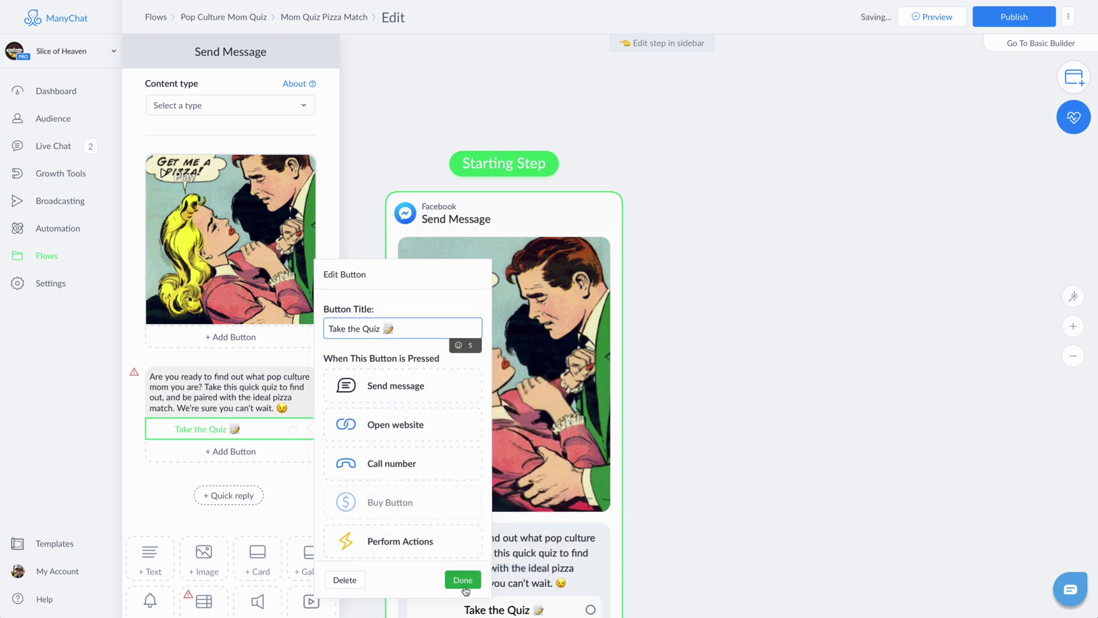
{"action": "left_click", "coordinate": [463, 579]}
{"action": "left_click_drag", "start_coordinate": [705, 504], "coordinate": [699, 380]}
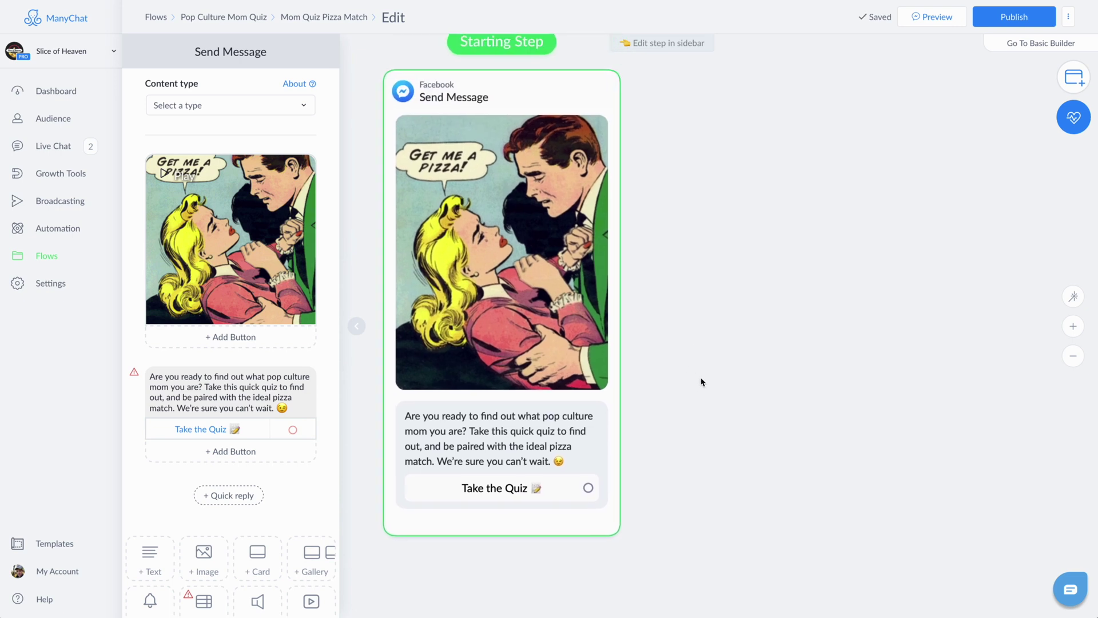
{"action": "left_click", "coordinate": [1074, 356]}
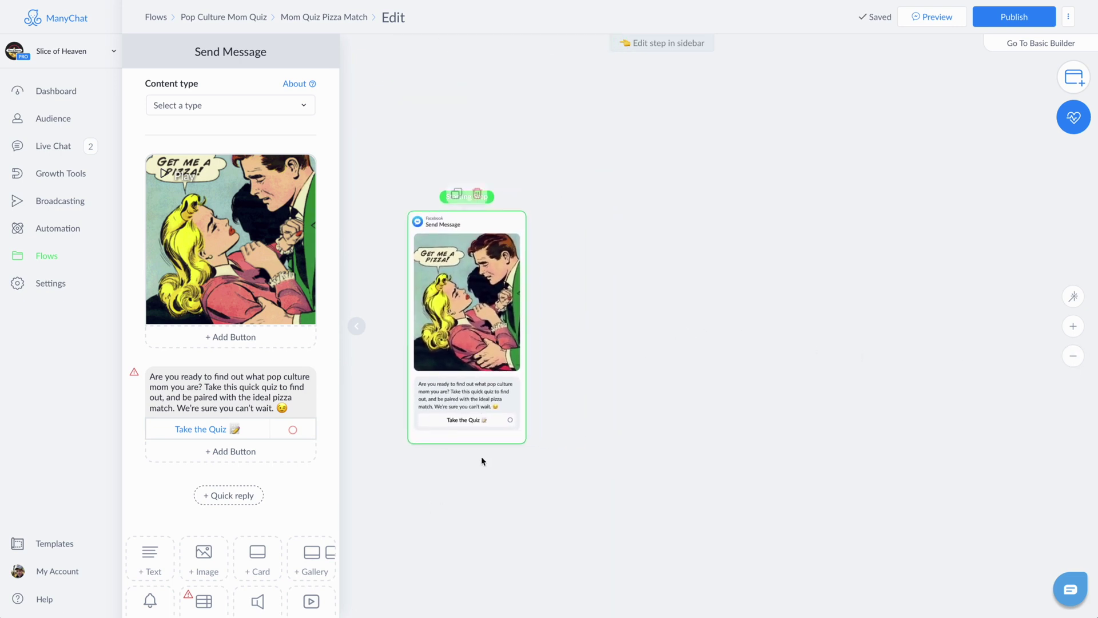
Step: Link the Take the Quiz button to a new Actions step with a Set Custom Field action
{"action": "left_click", "coordinate": [510, 420]}
{"action": "left_click", "coordinate": [581, 283]}
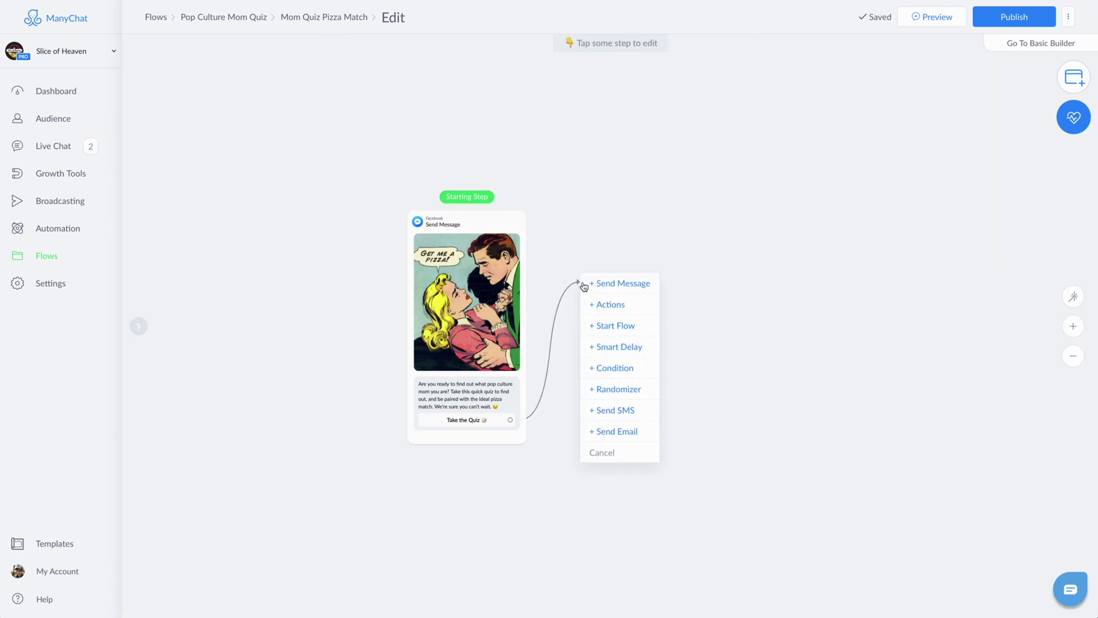
{"action": "left_click", "coordinate": [612, 306]}
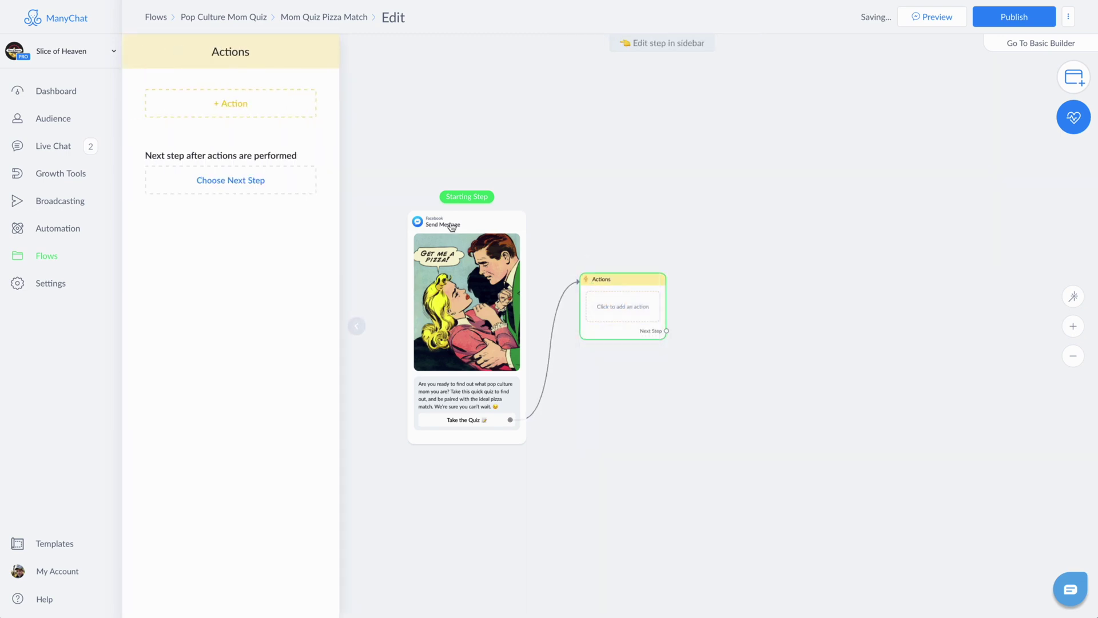
{"action": "left_click", "coordinate": [231, 105]}
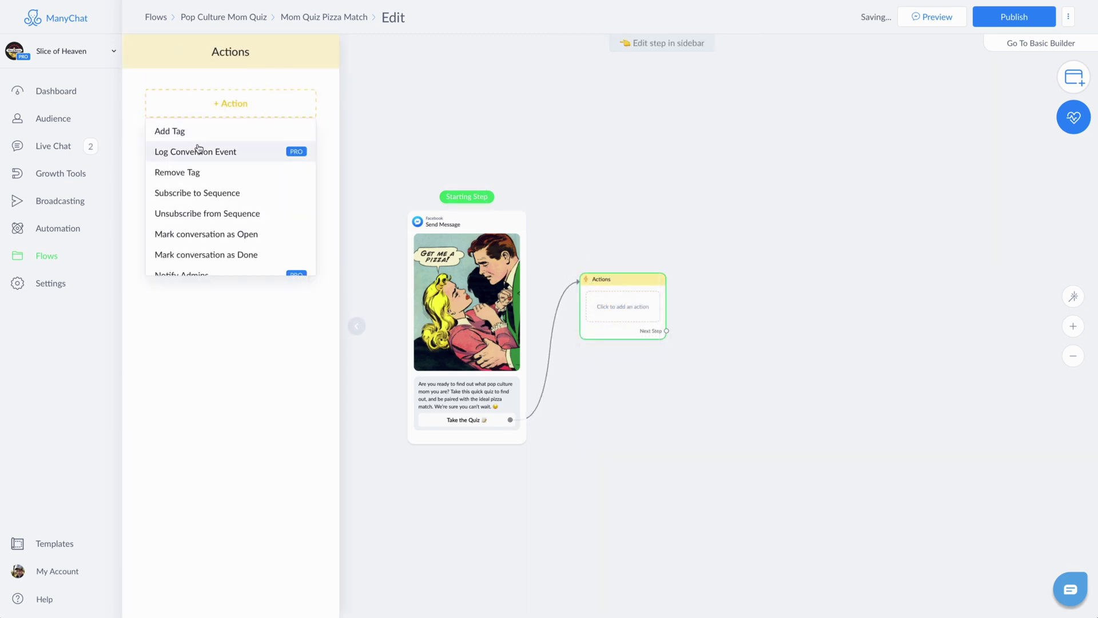
{"action": "scroll", "coordinate": [225, 188], "scroll_direction": "down", "scroll_amount": 3}
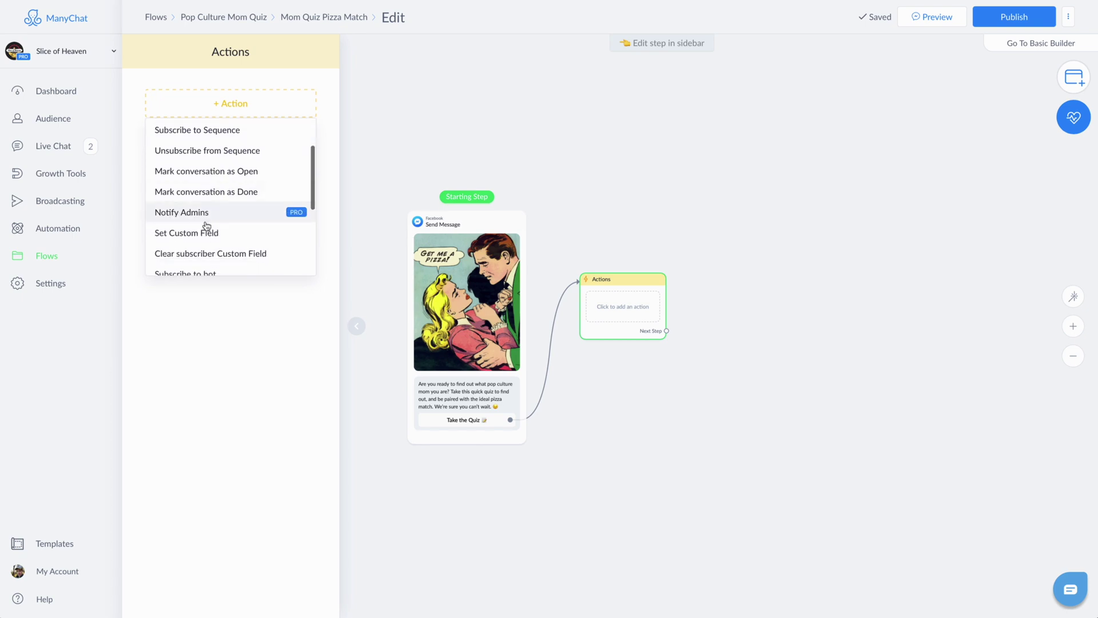
{"action": "left_click", "coordinate": [206, 232]}
Step: Set the action to set Mom Quiz Score to the number 0
{"action": "left_click", "coordinate": [245, 118]}
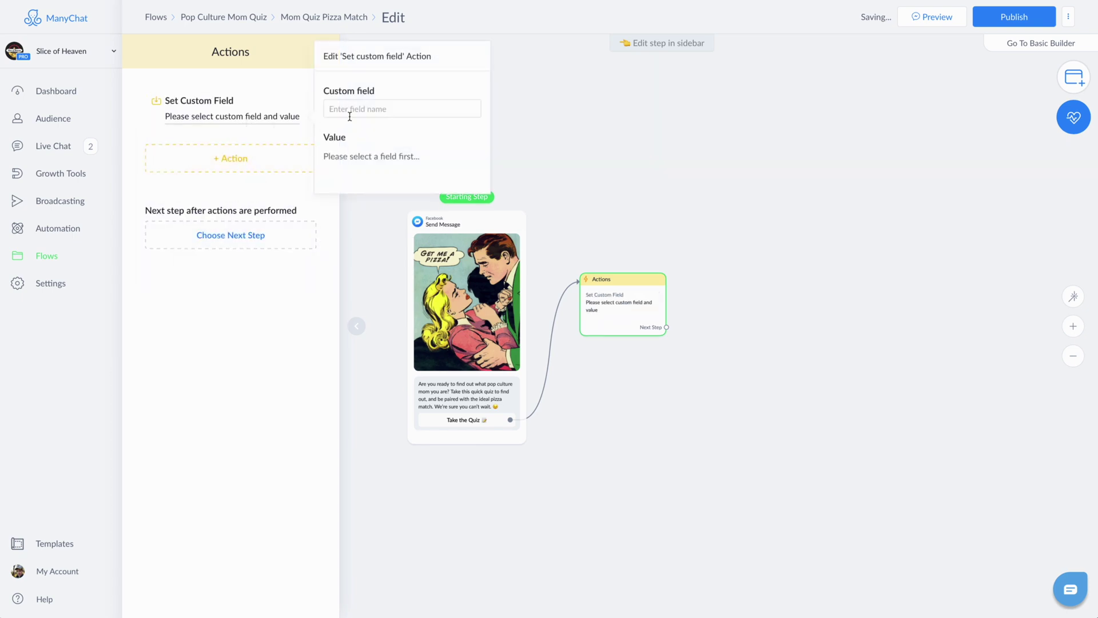
{"action": "left_click", "coordinate": [366, 109]}
{"action": "left_click", "coordinate": [389, 171]}
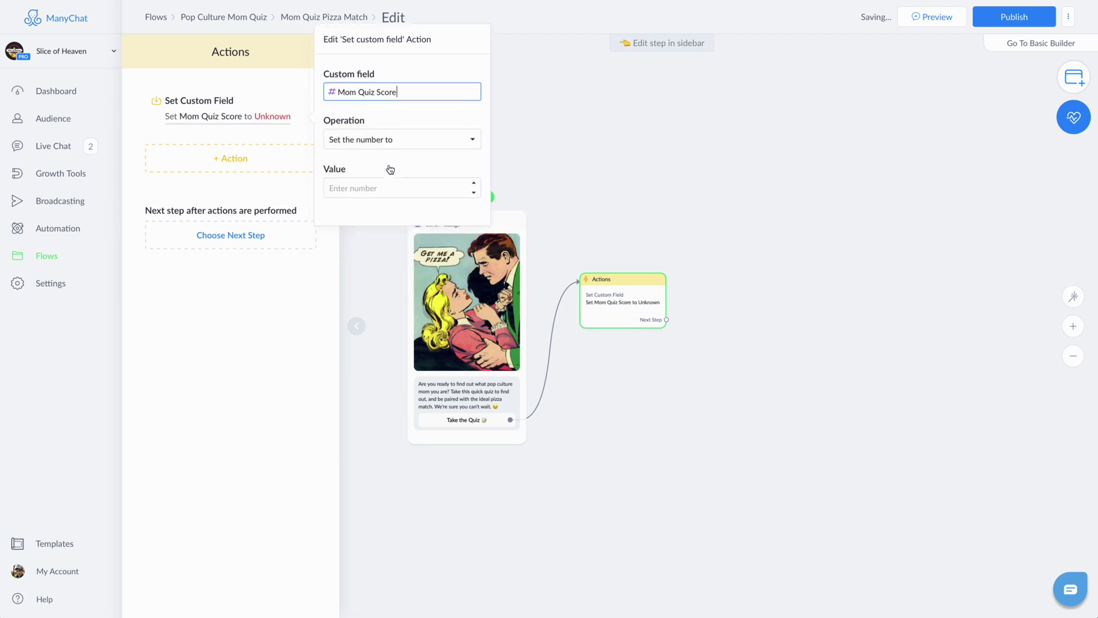
{"action": "left_click", "coordinate": [400, 130]}
{"action": "left_click", "coordinate": [399, 133]}
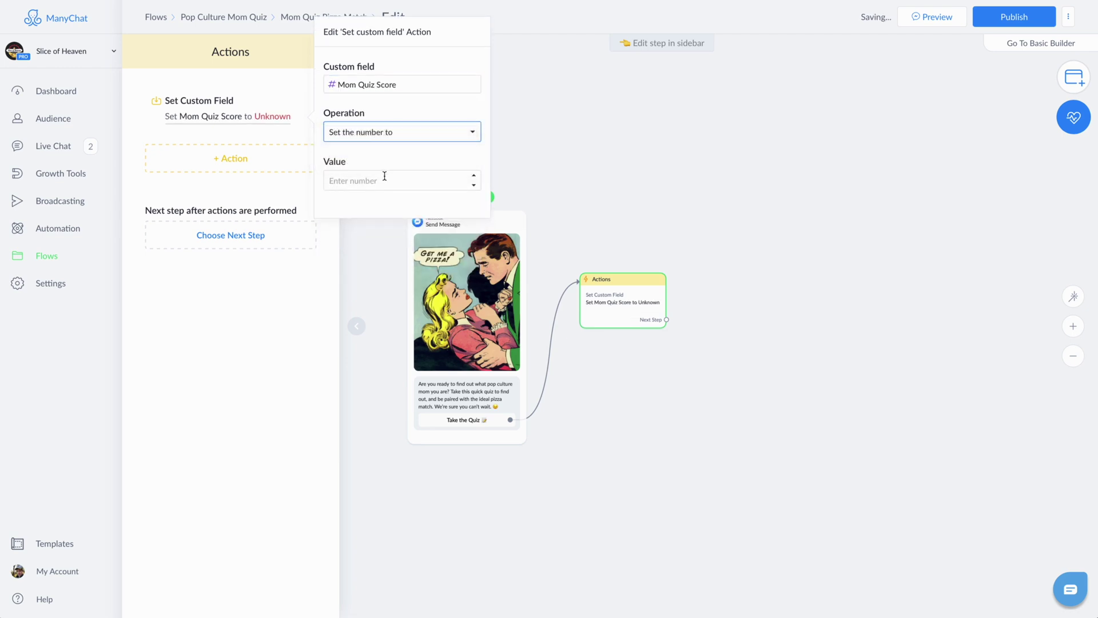
{"action": "left_click", "coordinate": [385, 179]}
{"action": "type", "text": "0"}
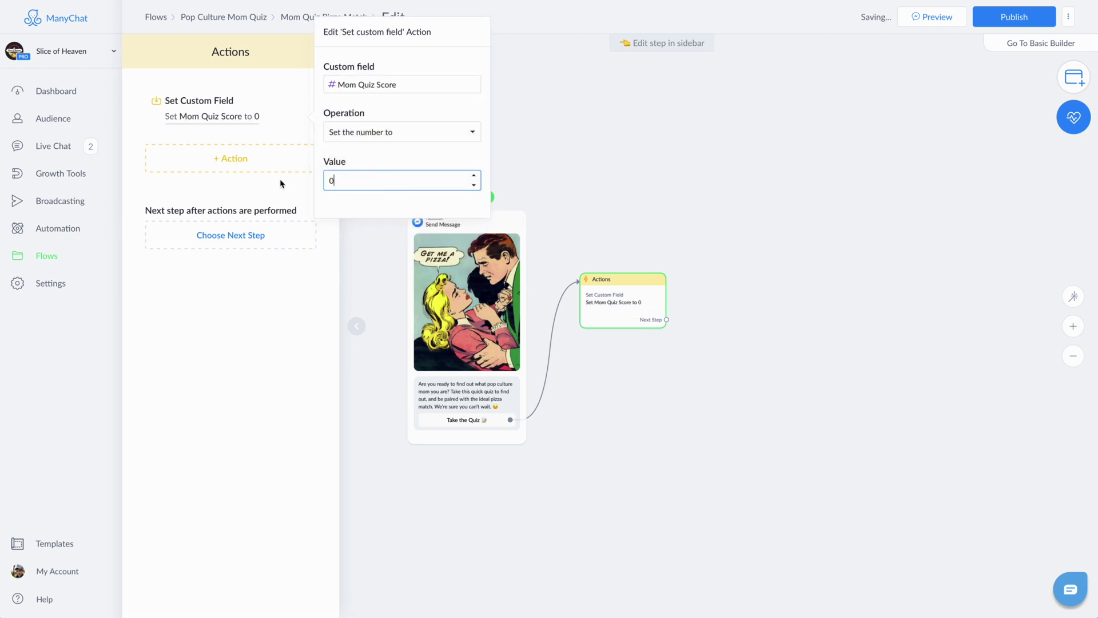
{"action": "left_click", "coordinate": [279, 186]}
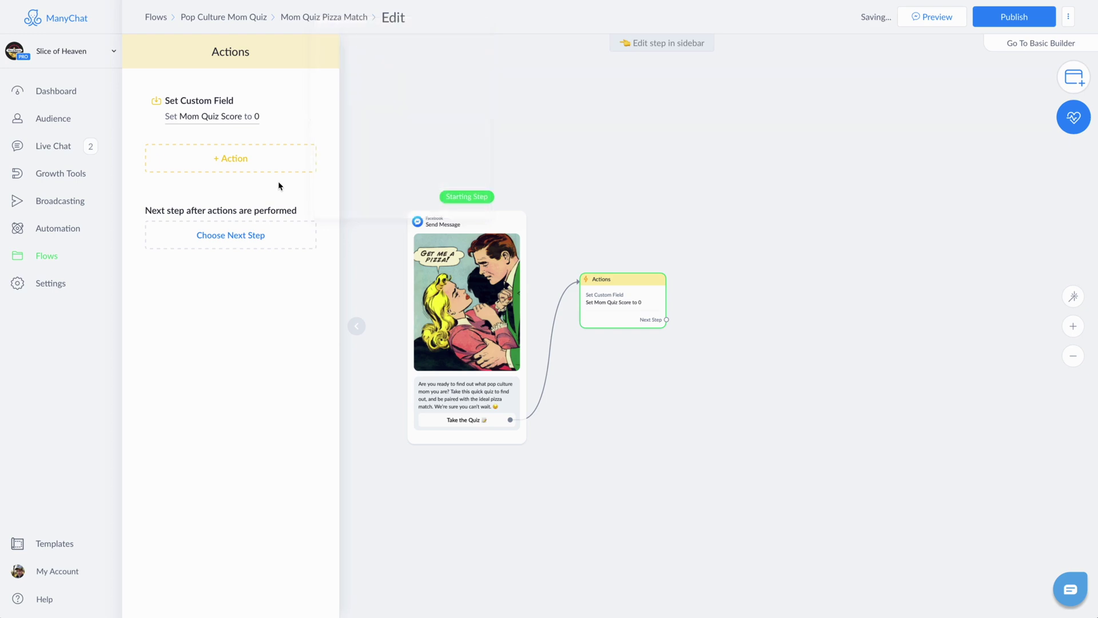
Step: Rename the Actions step to 'Zero the Score' and reposition it
{"action": "double_click", "coordinate": [223, 53]}
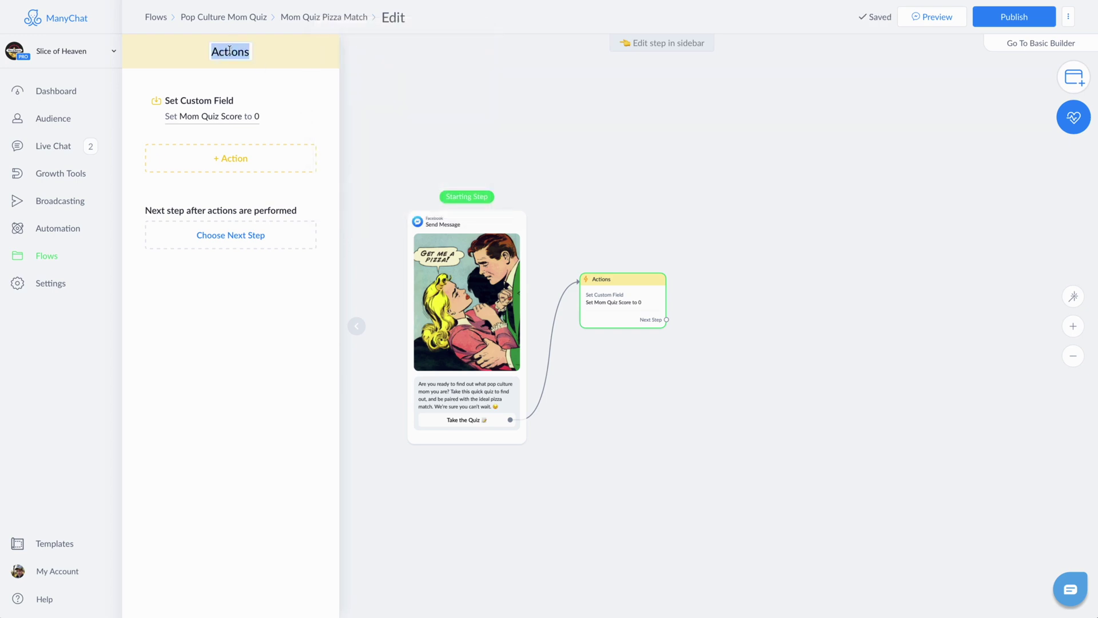
{"action": "type", "text": "Zero the Score"}
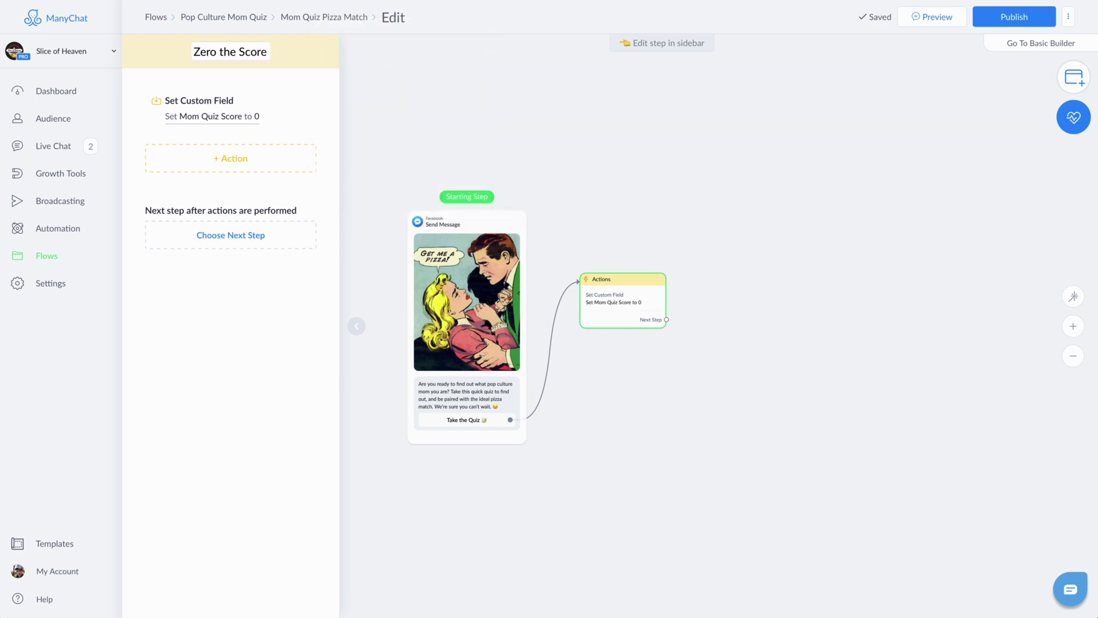
{"action": "left_click", "coordinate": [517, 191]}
{"action": "left_click_drag", "start_coordinate": [615, 287], "coordinate": [588, 340]}
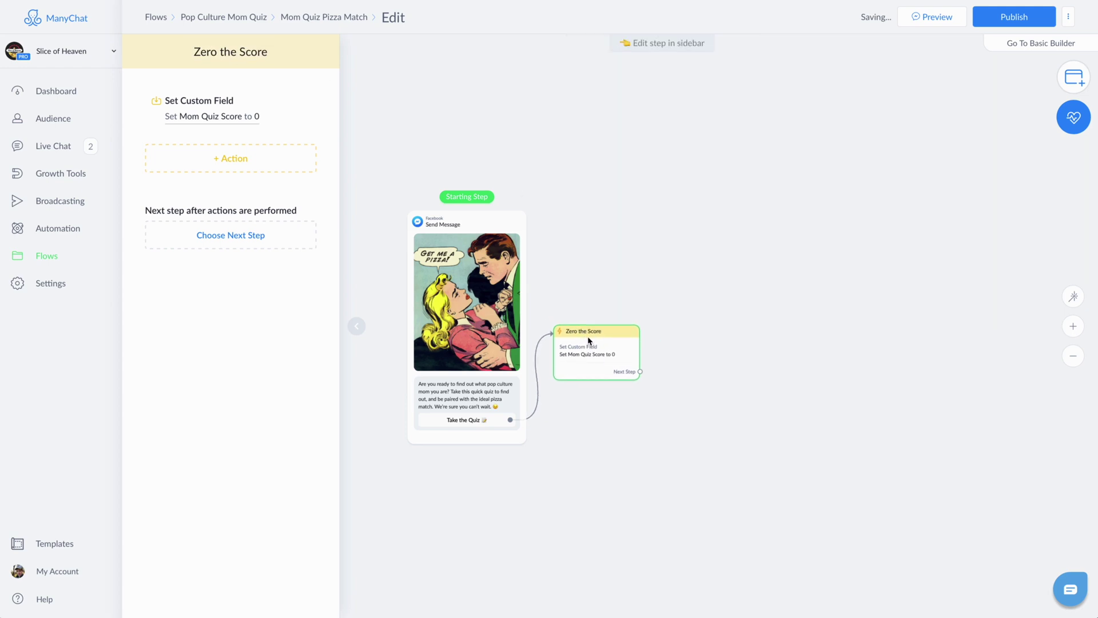
{"action": "left_click", "coordinate": [639, 371]}
Step: Add a message after Zero the Score asking 'Where do you want to live?'
{"action": "left_click", "coordinate": [677, 236]}
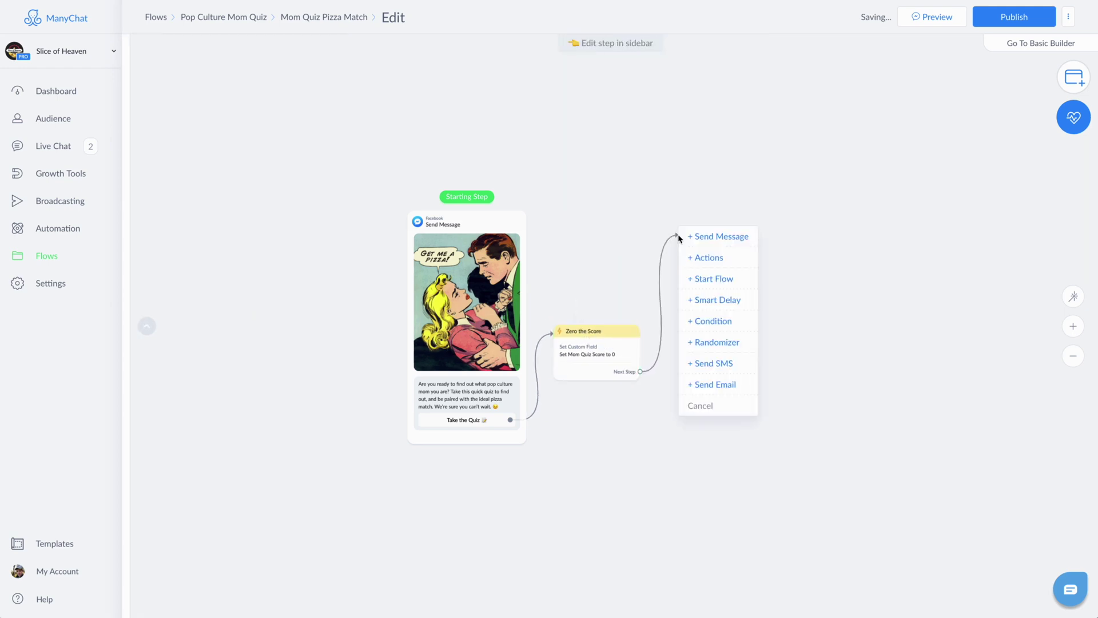
{"action": "left_click", "coordinate": [727, 243]}
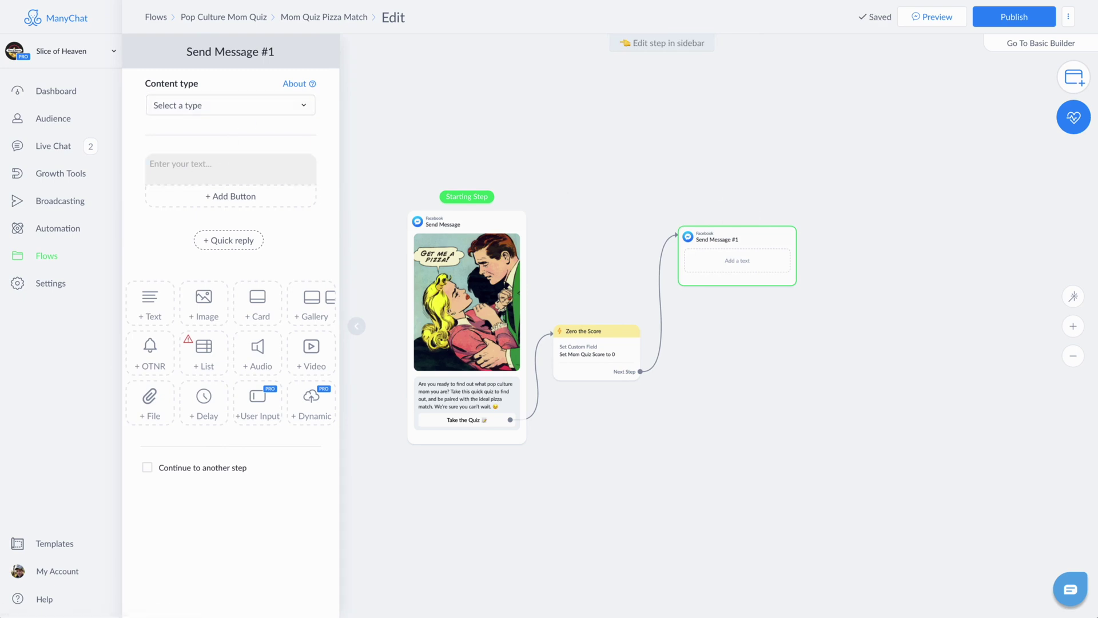
{"action": "left_click", "coordinate": [208, 171]}
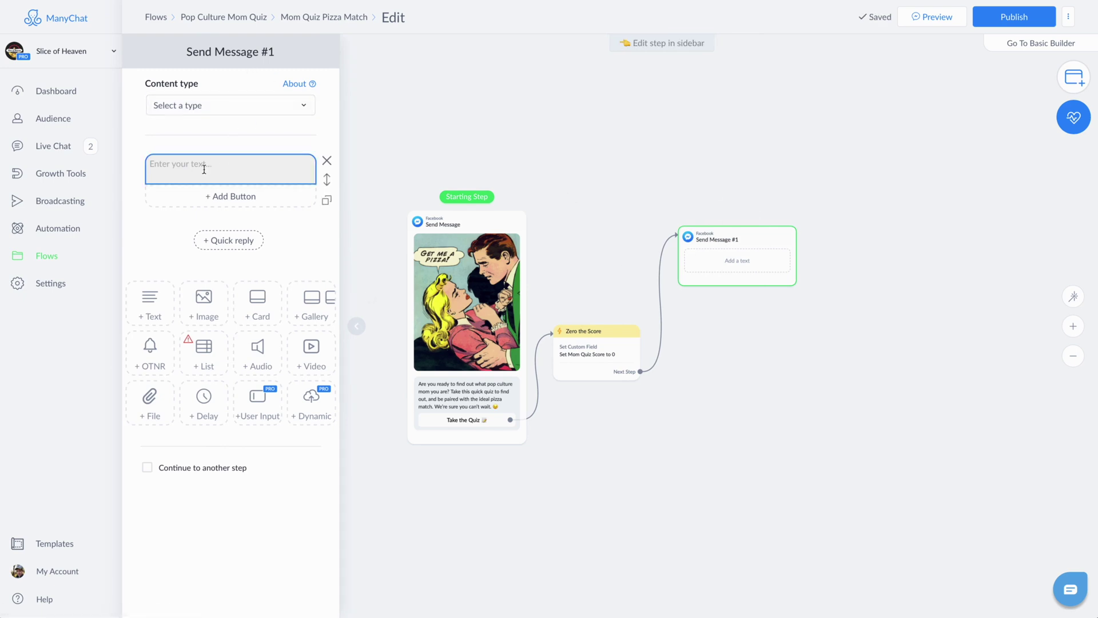
{"action": "type", "text": "Where do you want to live?"}
Step: Add quick replies 'Big City' with cityscape emoji and 'Suburbs' with houses emoji
{"action": "left_click", "coordinate": [240, 243]}
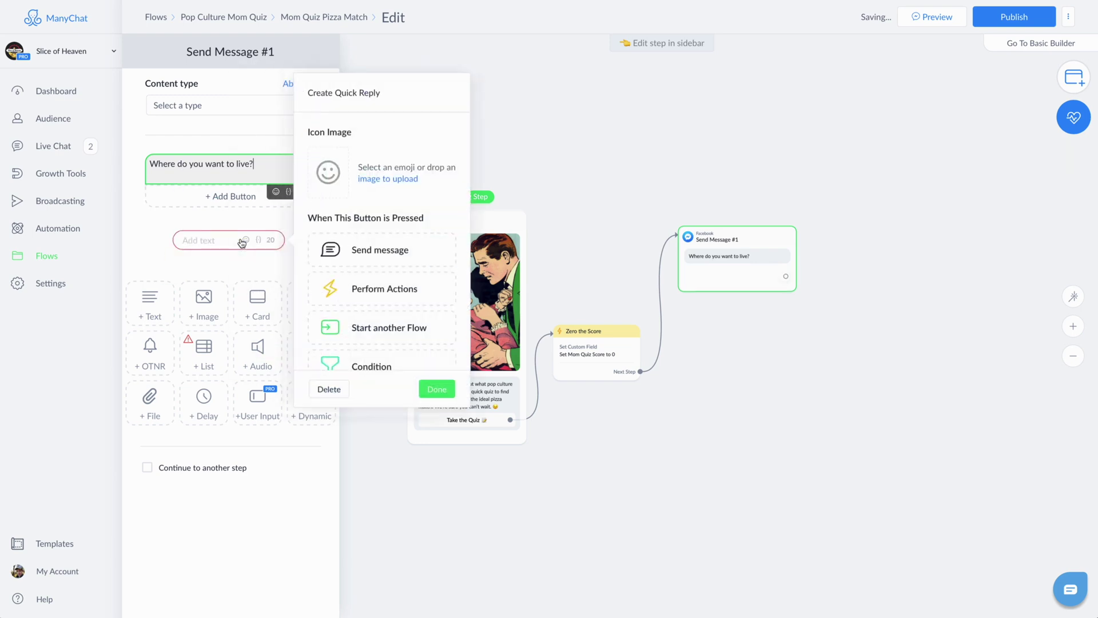
{"action": "left_click", "coordinate": [324, 173]}
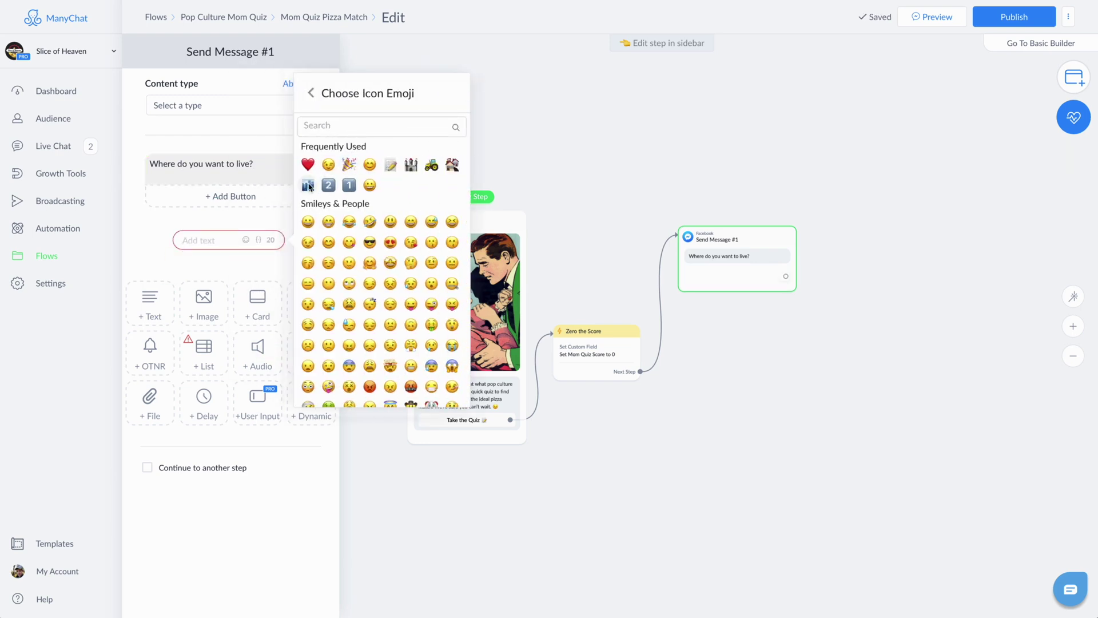
{"action": "left_click", "coordinate": [308, 185]}
{"action": "type", "text": "Big City"}
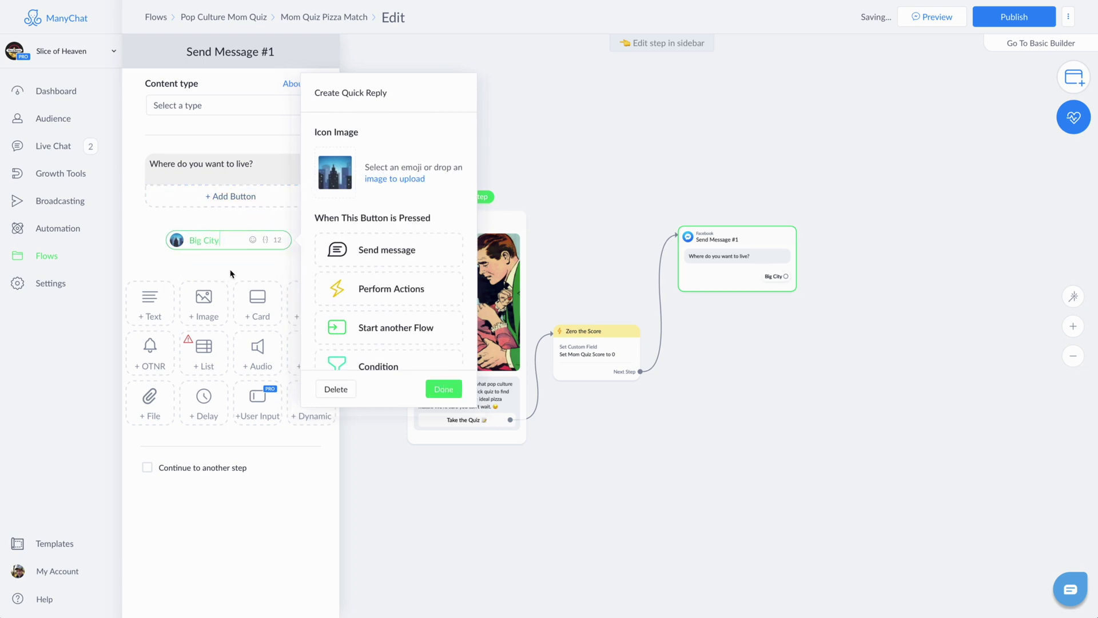
{"action": "left_click", "coordinate": [231, 273]}
{"action": "left_click", "coordinate": [264, 238]}
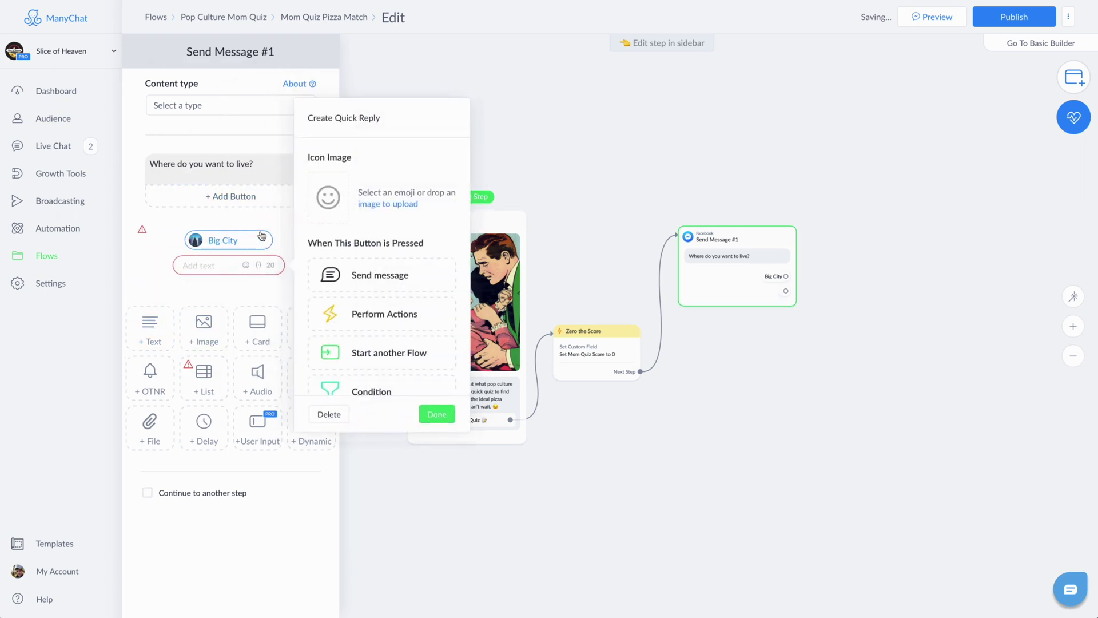
{"action": "left_click", "coordinate": [309, 183]}
{"action": "type", "text": "H"}
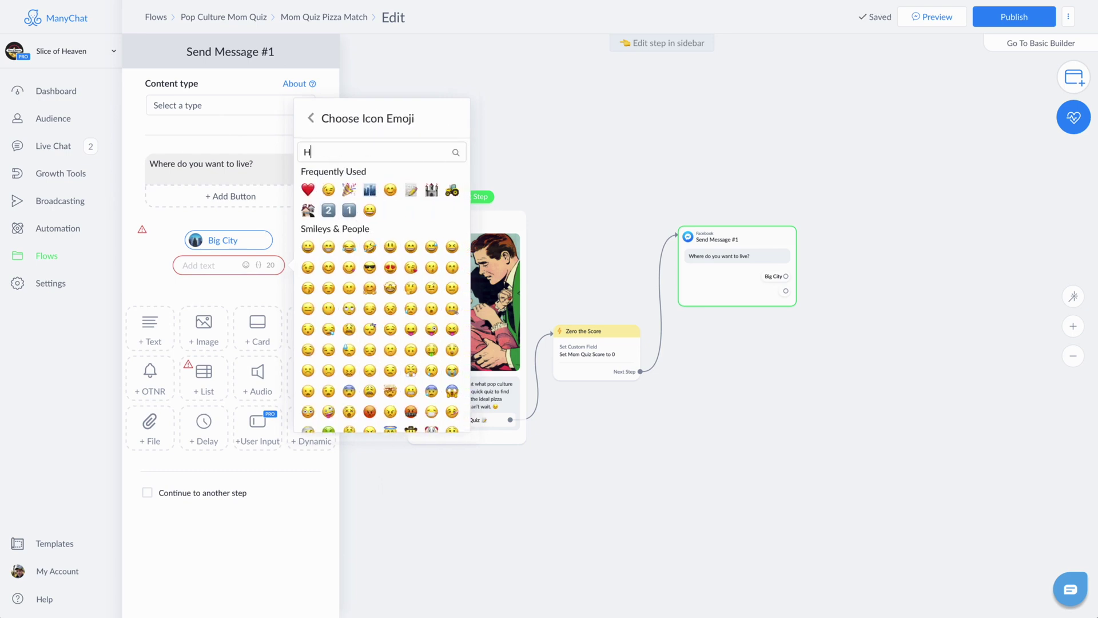
{"action": "type", "text": "ouse"}
{"action": "left_click", "coordinate": [329, 190]}
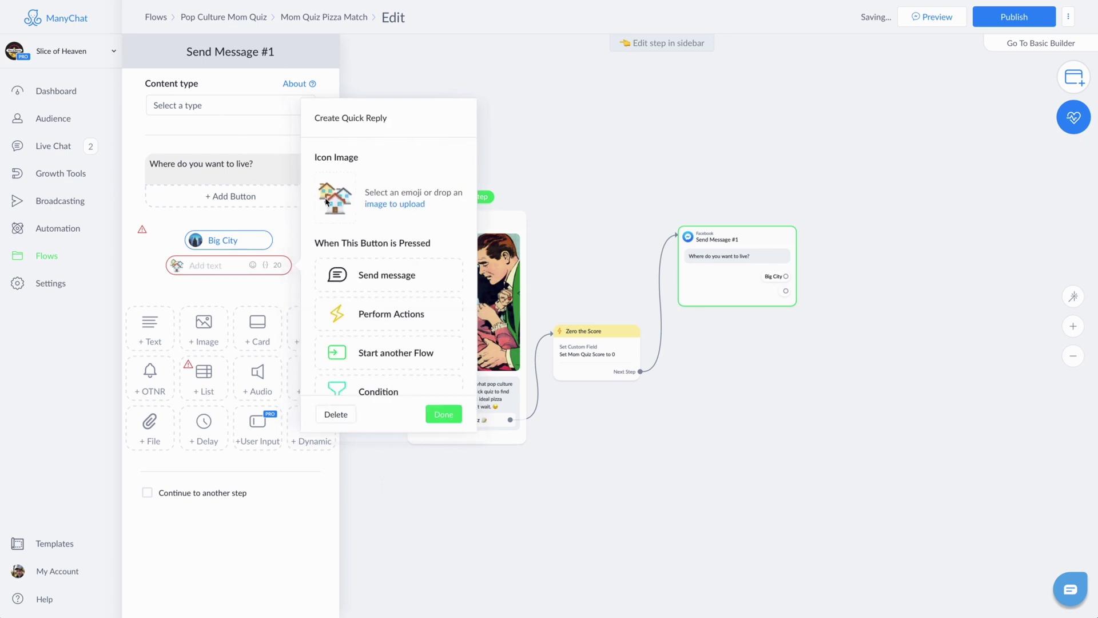
{"action": "type", "text": "Subu"}
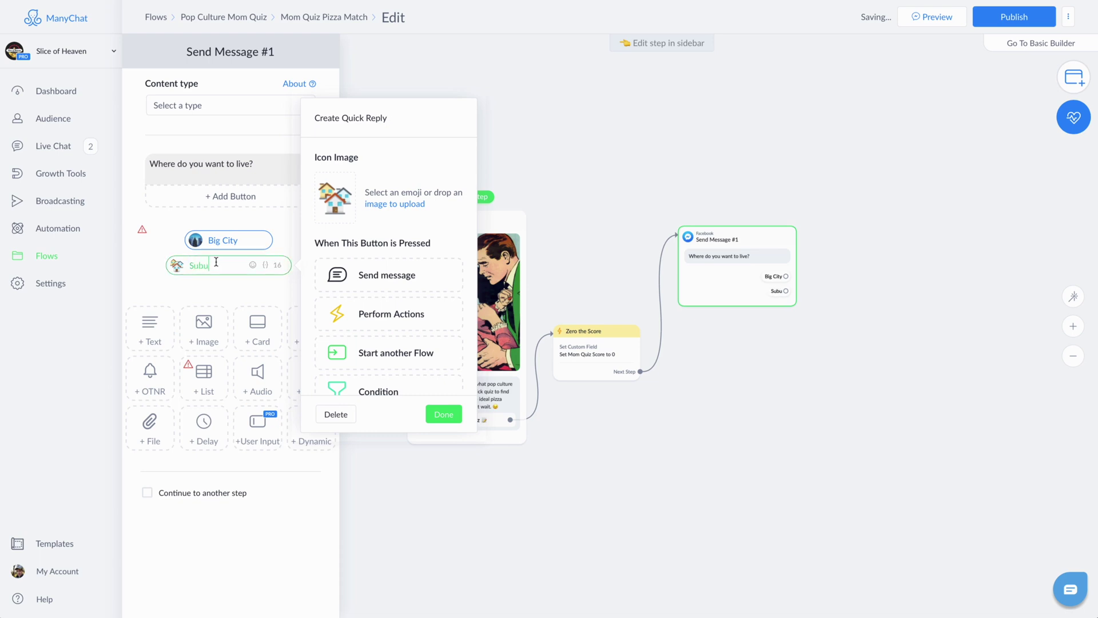
{"action": "type", "text": "rbs"}
{"action": "left_click", "coordinate": [444, 414]}
Step: Add quick replies 'Country' with tractor emoji and 'Gated Community' with castle emoji
{"action": "left_click", "coordinate": [275, 268]}
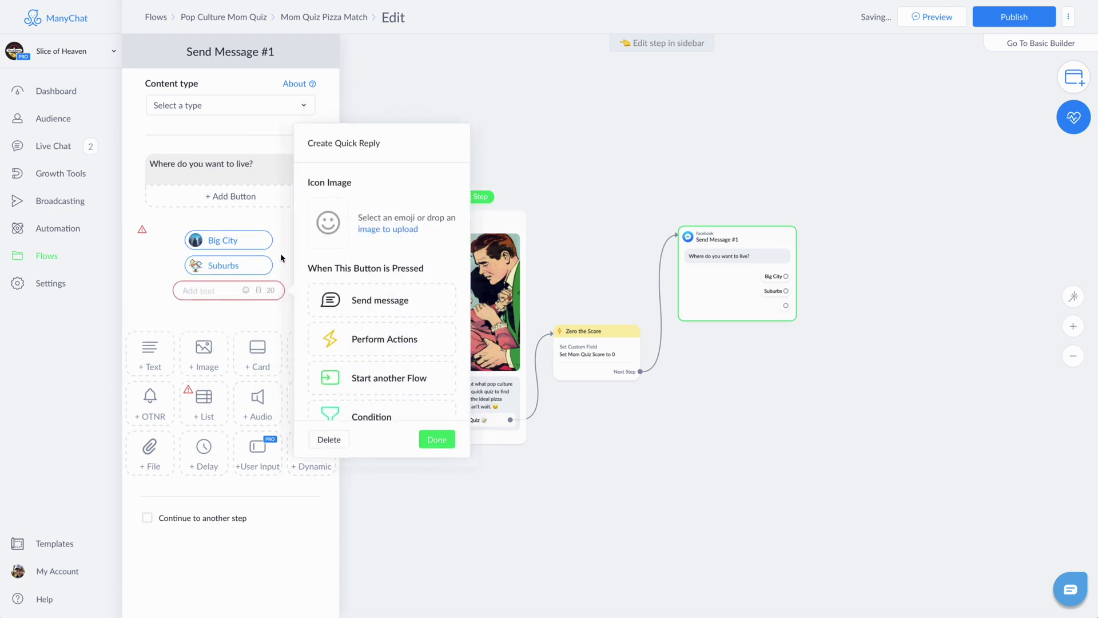
{"action": "left_click", "coordinate": [331, 223]}
{"action": "left_click", "coordinate": [359, 182]}
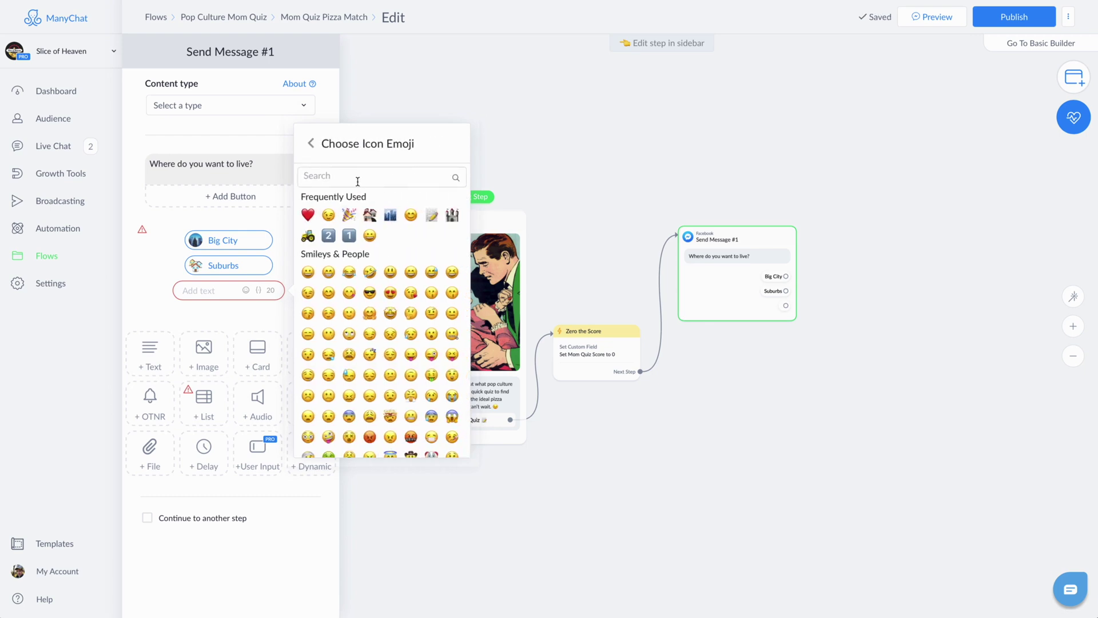
{"action": "type", "text": "Farm"}
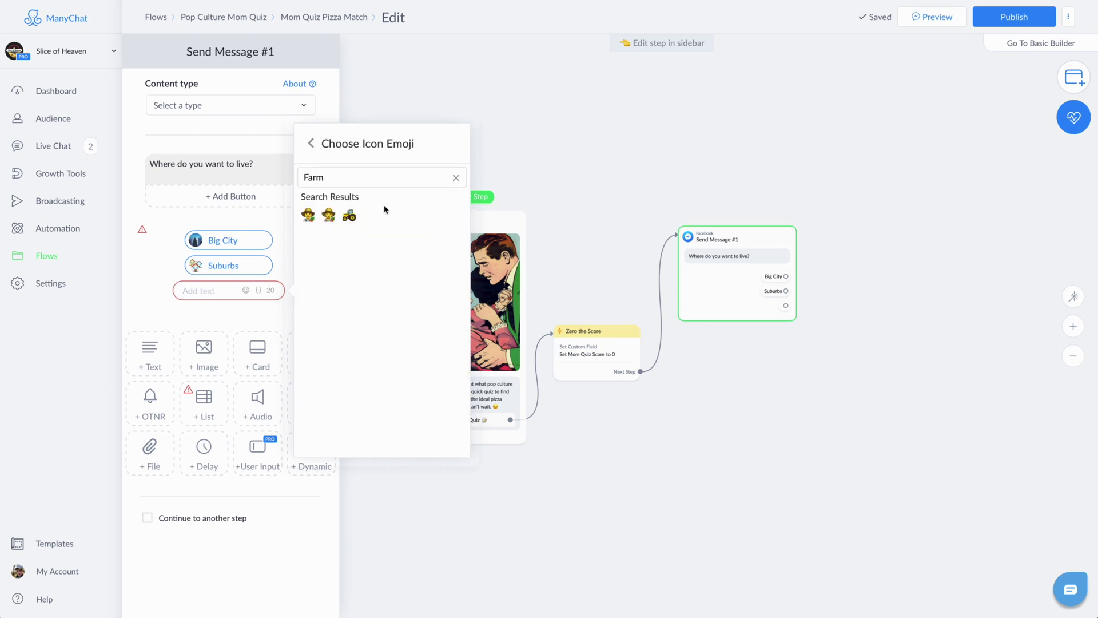
{"action": "left_click", "coordinate": [350, 215]}
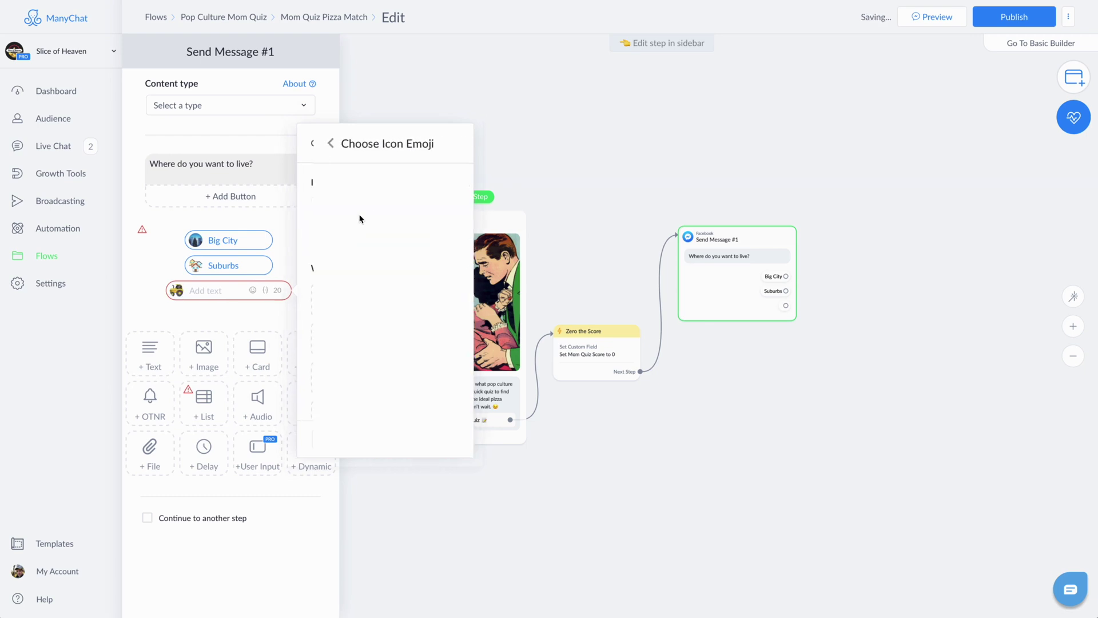
{"action": "left_click", "coordinate": [217, 294]}
{"action": "type", "text": "Country"}
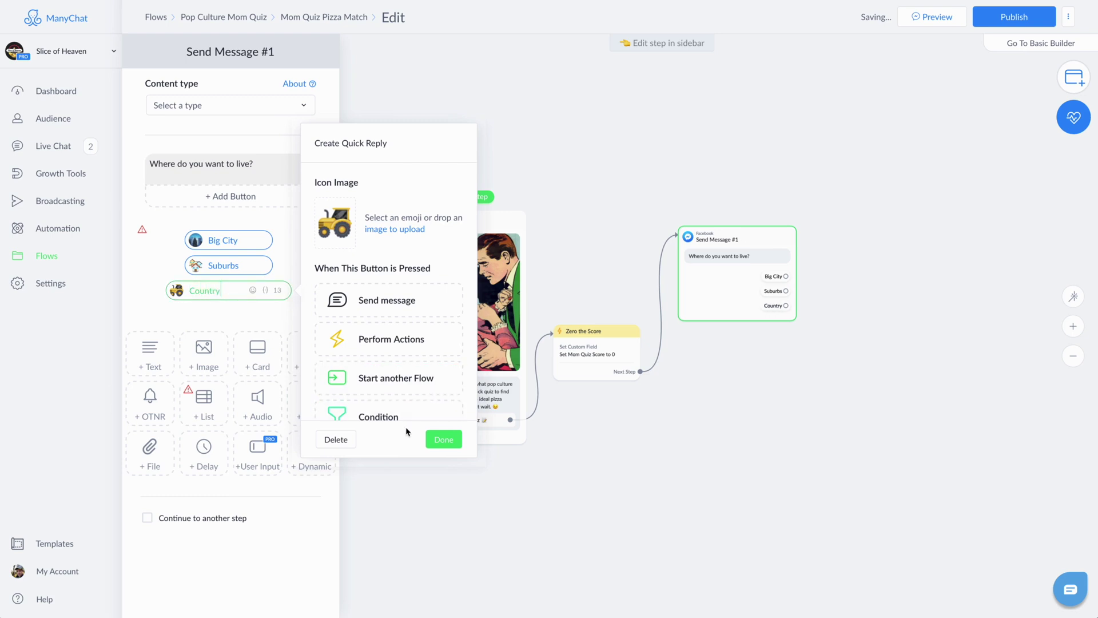
{"action": "left_click", "coordinate": [442, 438]}
{"action": "left_click", "coordinate": [287, 290]}
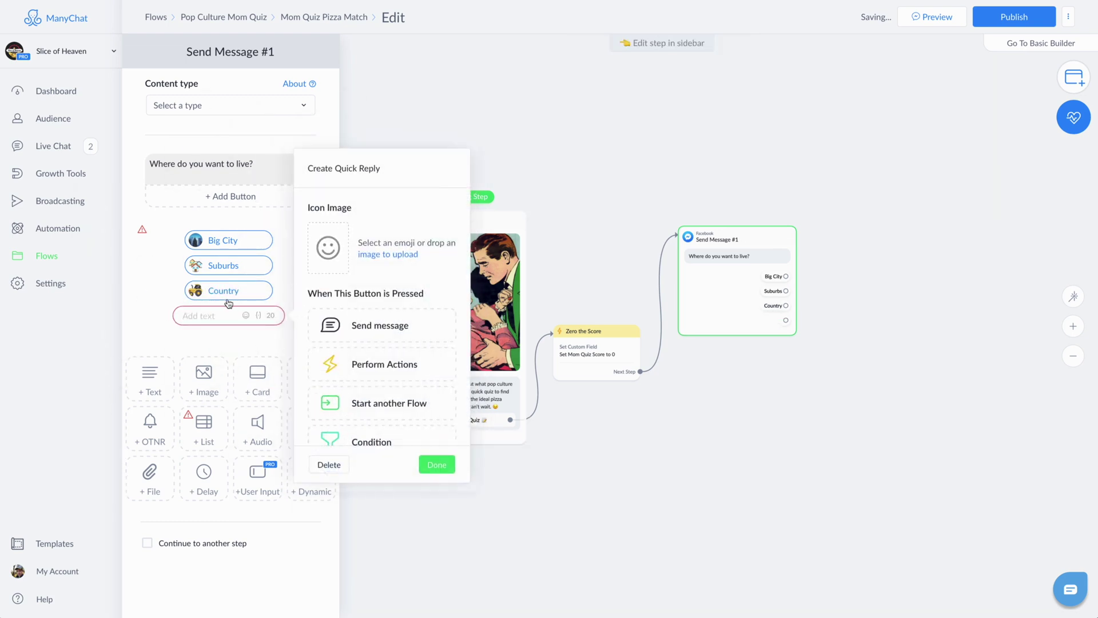
{"action": "left_click", "coordinate": [334, 244]}
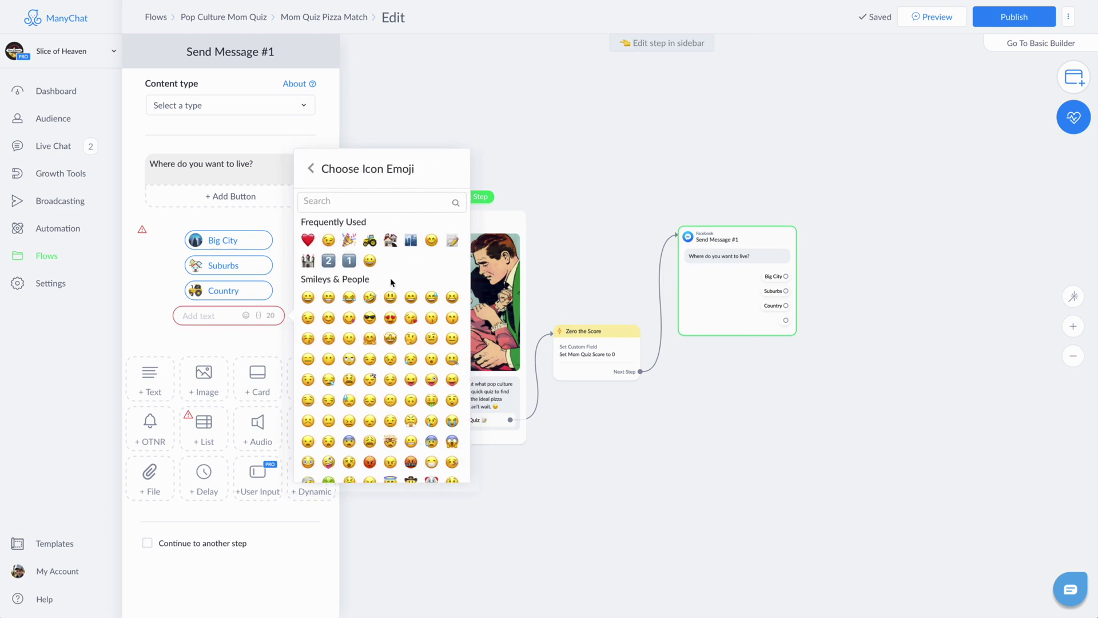
{"action": "left_click", "coordinate": [309, 261]}
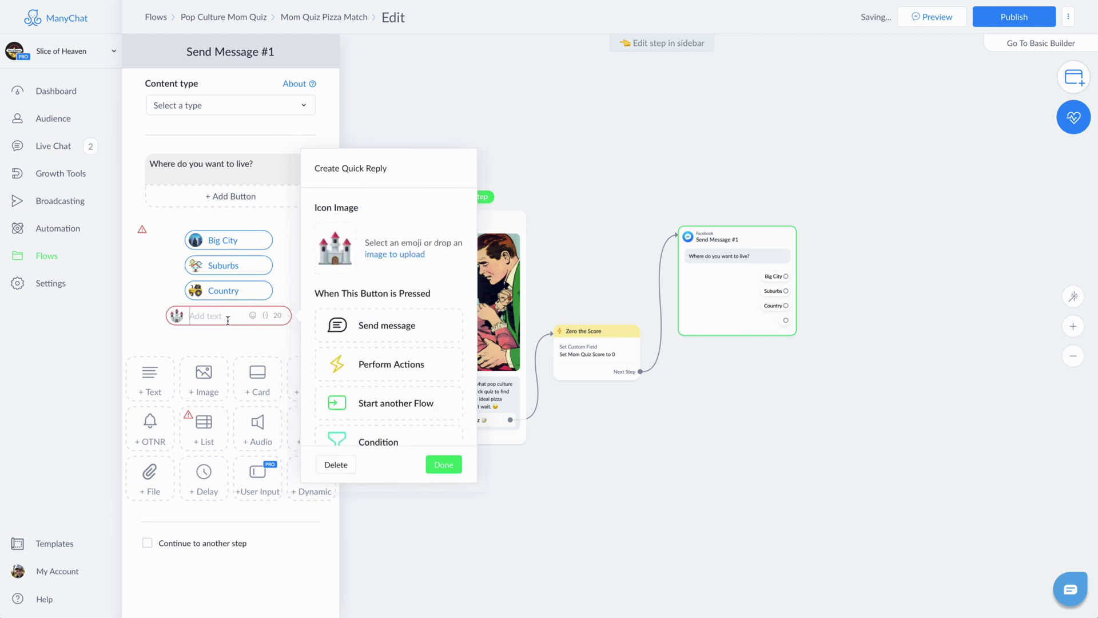
{"action": "type", "text": "Gated Communi"}
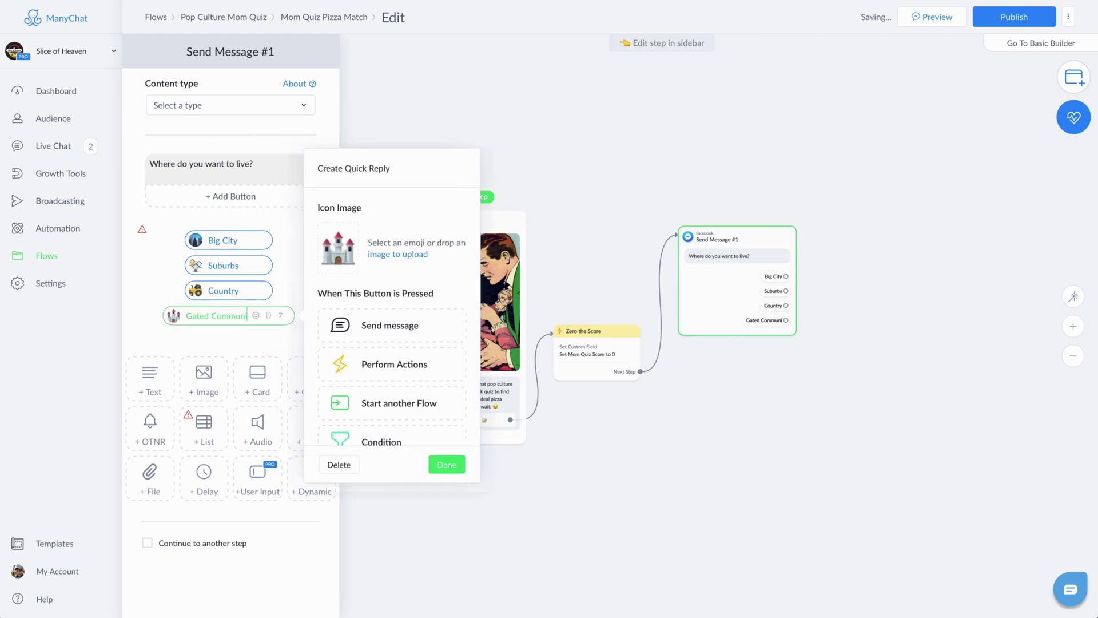
{"action": "type", "text": "ty"}
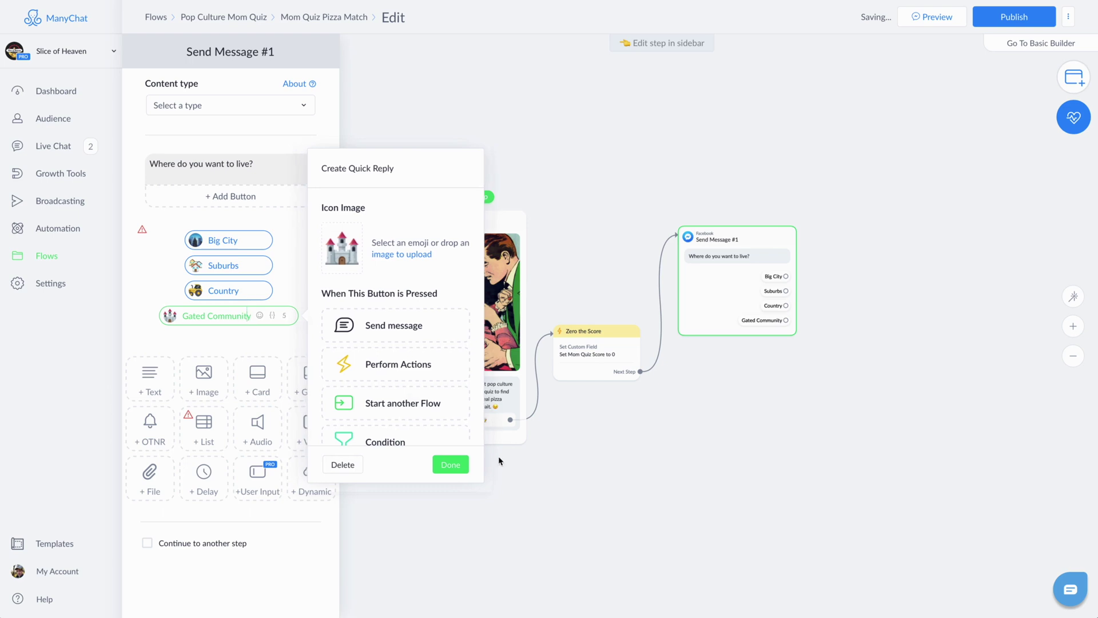
{"action": "left_click", "coordinate": [463, 465]}
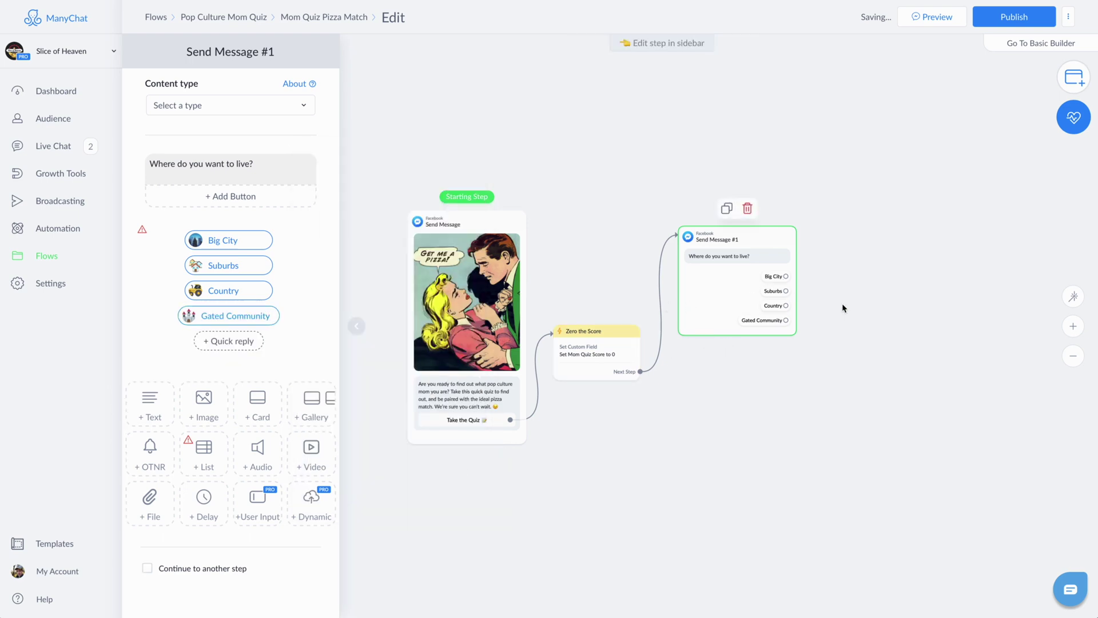
{"action": "left_click_drag", "start_coordinate": [843, 308], "coordinate": [664, 316]}
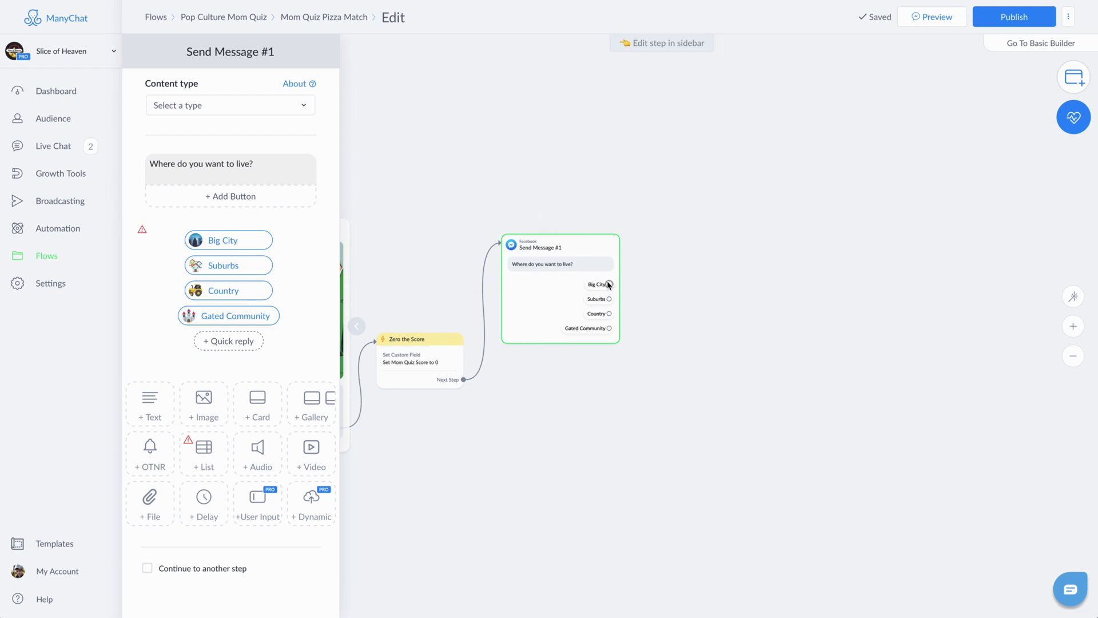
Step: Link the Big City reply to a new Actions step with a Set Custom Field action
{"action": "left_click_drag", "start_coordinate": [610, 288], "coordinate": [669, 234]}
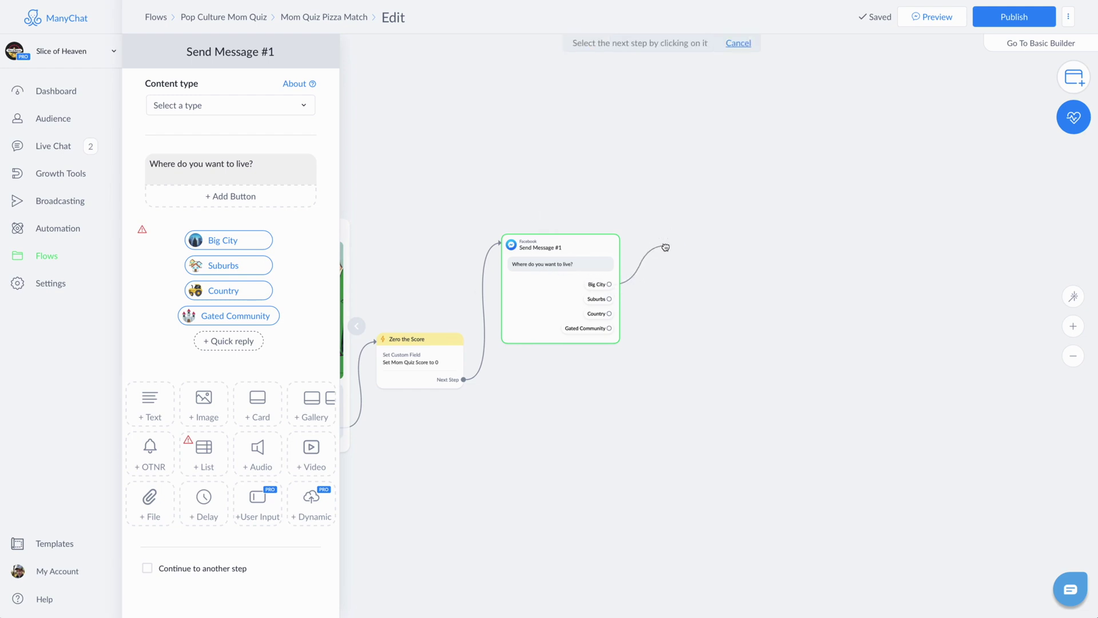
{"action": "left_click_drag", "start_coordinate": [661, 240], "coordinate": [659, 235]}
{"action": "left_click", "coordinate": [694, 262]}
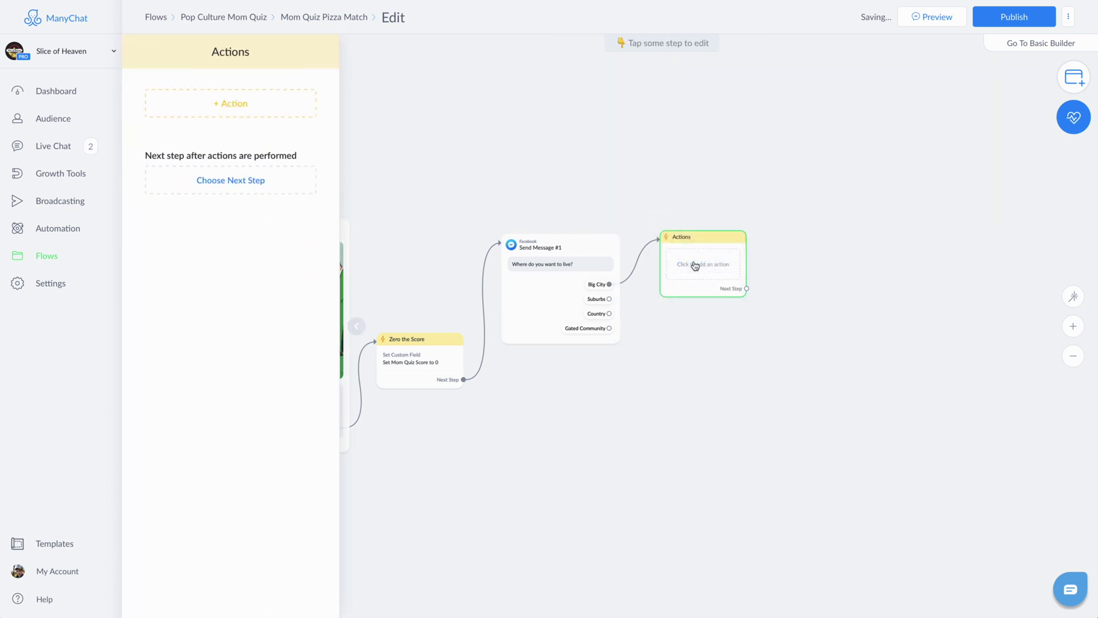
{"action": "left_click", "coordinate": [235, 112]}
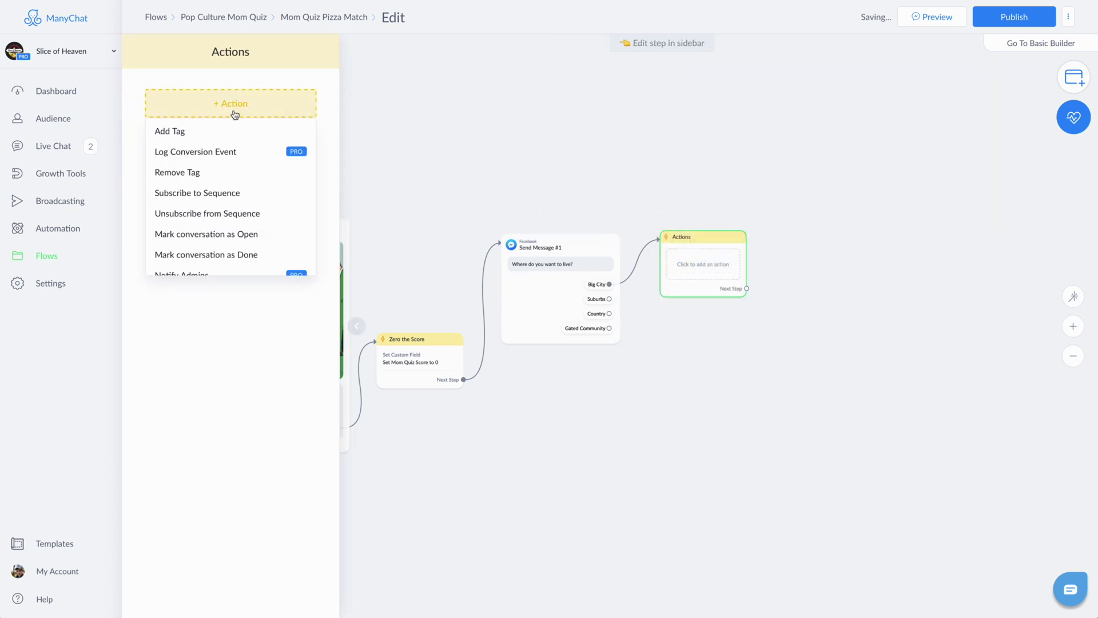
{"action": "scroll", "coordinate": [208, 153], "scroll_direction": "down", "scroll_amount": 3}
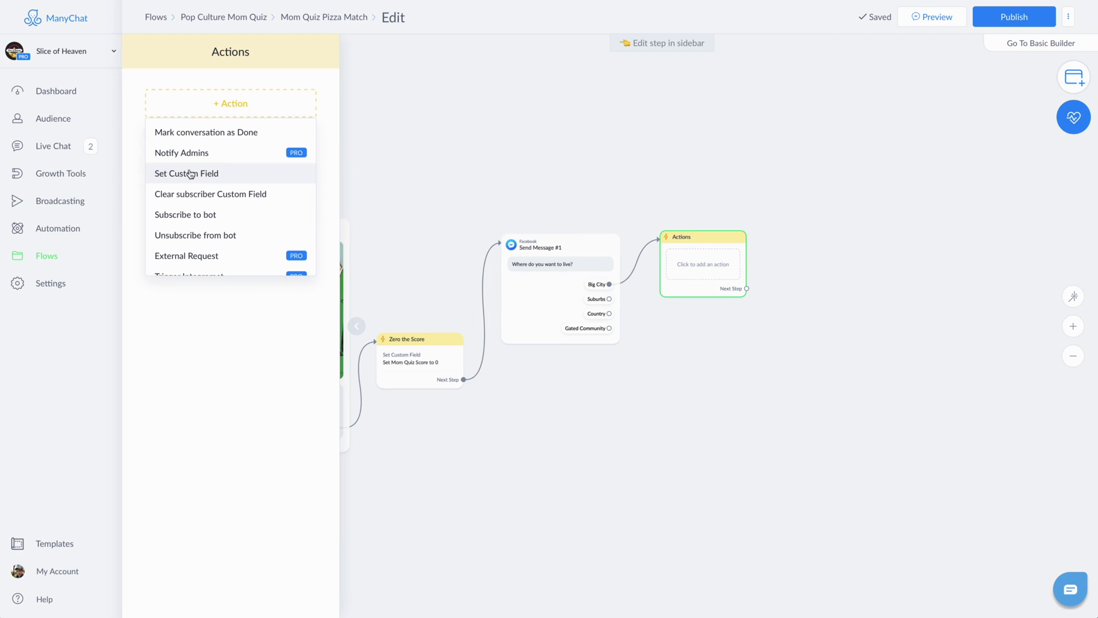
{"action": "left_click", "coordinate": [191, 174]}
Step: Make the action increase Mom Quiz Score by 1
{"action": "left_click", "coordinate": [211, 127]}
{"action": "left_click", "coordinate": [386, 109]}
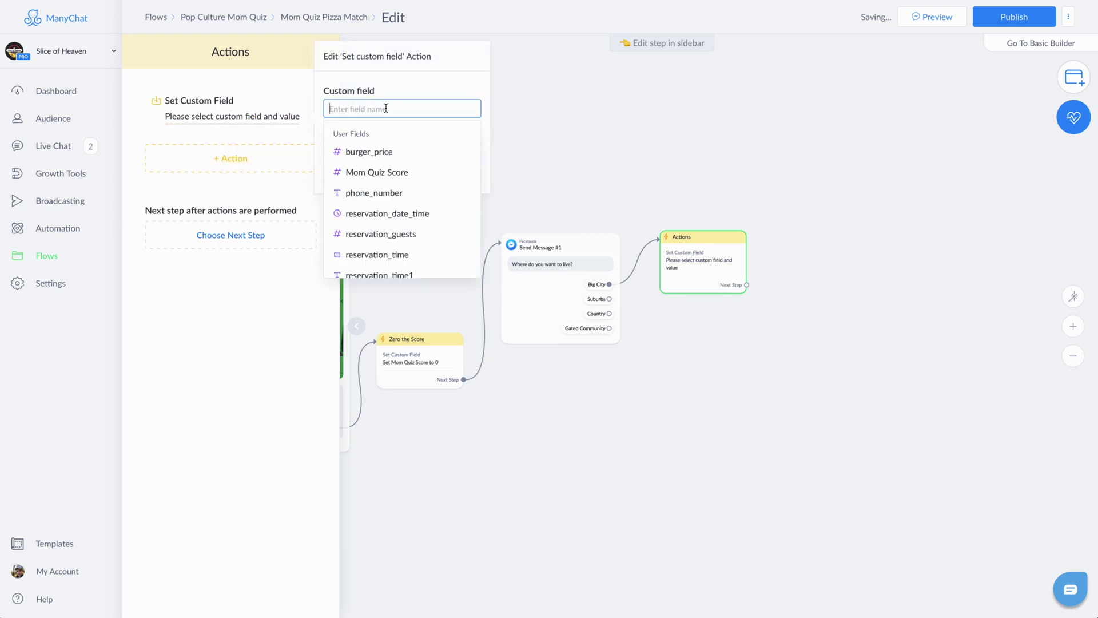
{"action": "left_click", "coordinate": [377, 172]}
{"action": "left_click", "coordinate": [380, 127]}
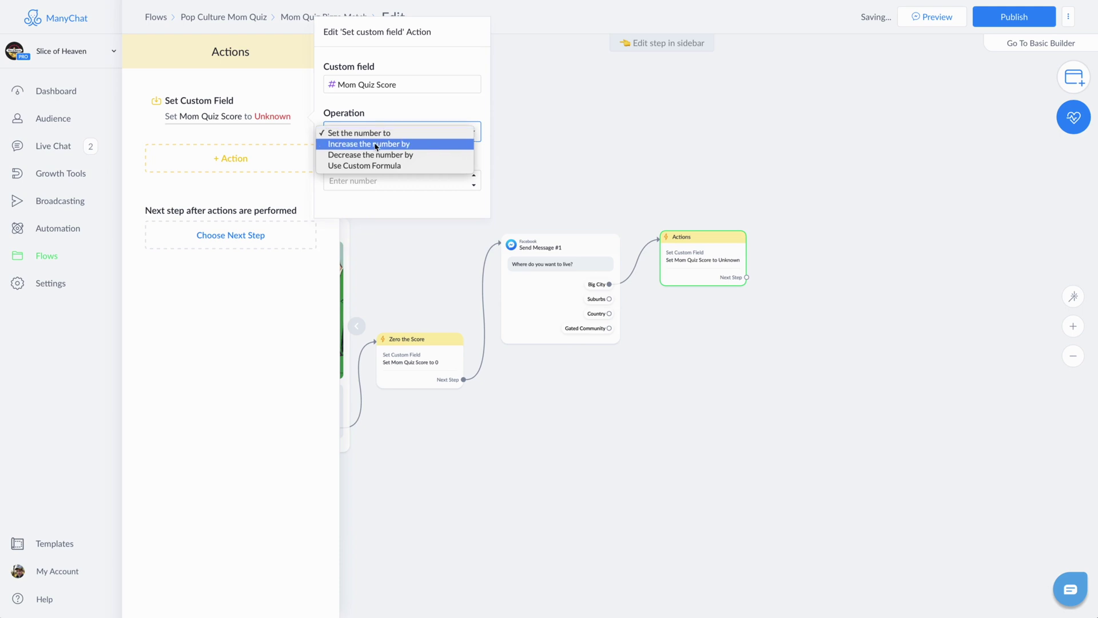
{"action": "left_click", "coordinate": [375, 144]}
{"action": "left_click", "coordinate": [372, 180]}
{"action": "type", "text": "1"}
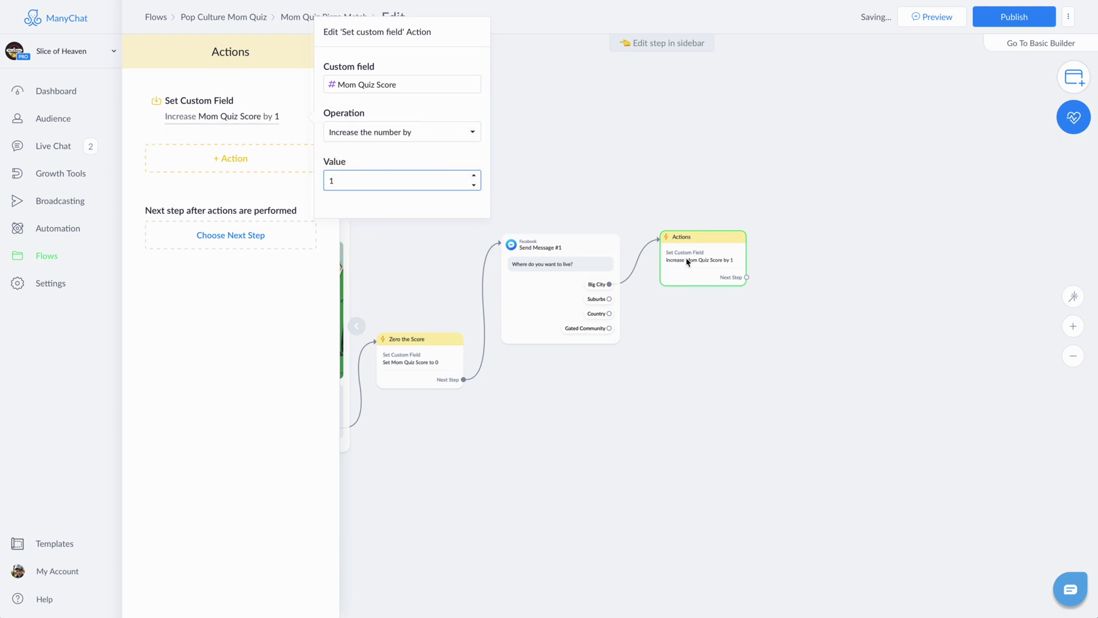
{"action": "left_click", "coordinate": [689, 259]}
Step: Move the Actions step up and begin a new connection from the Suburbs reply
{"action": "left_click_drag", "start_coordinate": [702, 248], "coordinate": [699, 201]}
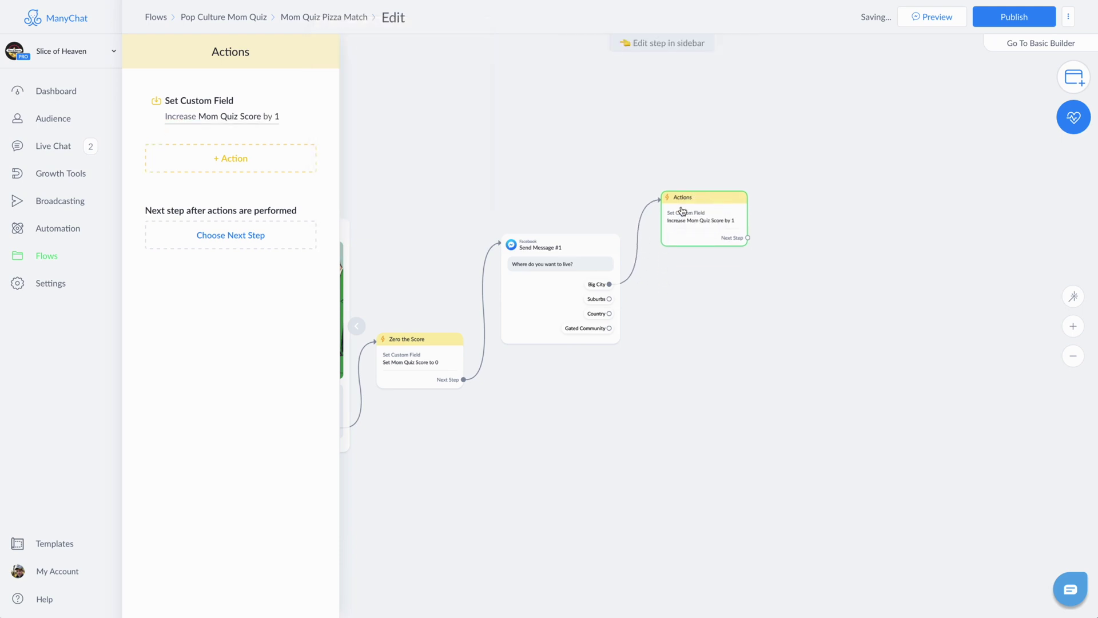
{"action": "left_click_drag", "start_coordinate": [610, 298], "coordinate": [675, 282]}
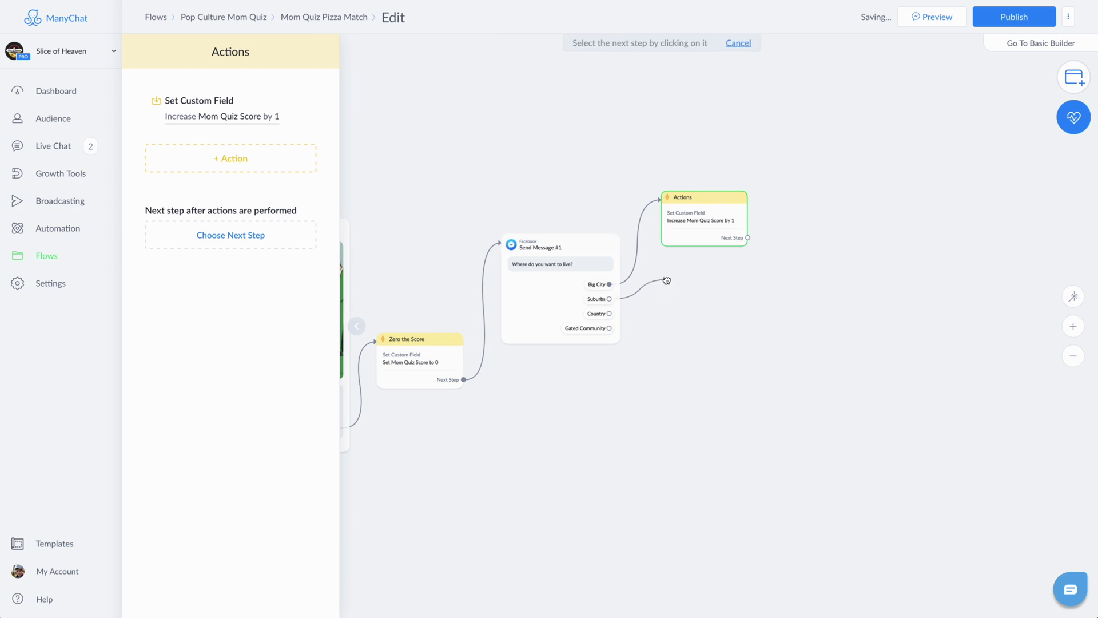
{"action": "left_click", "coordinate": [667, 280]}
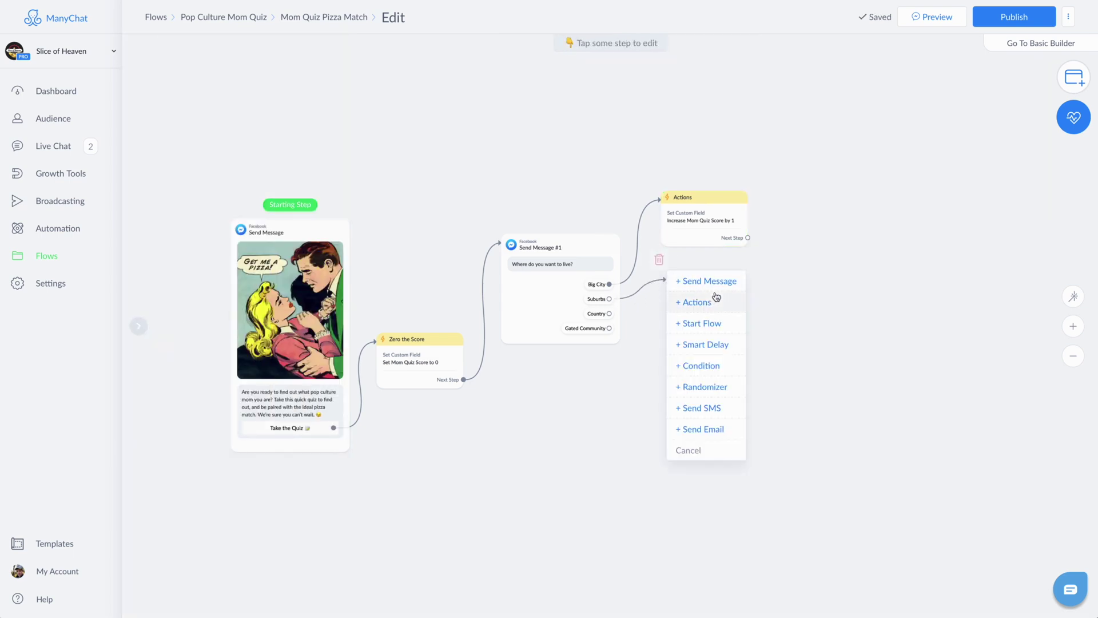
Step: Add an Actions step for Suburbs containing a Set Custom Field action
{"action": "left_click", "coordinate": [706, 303]}
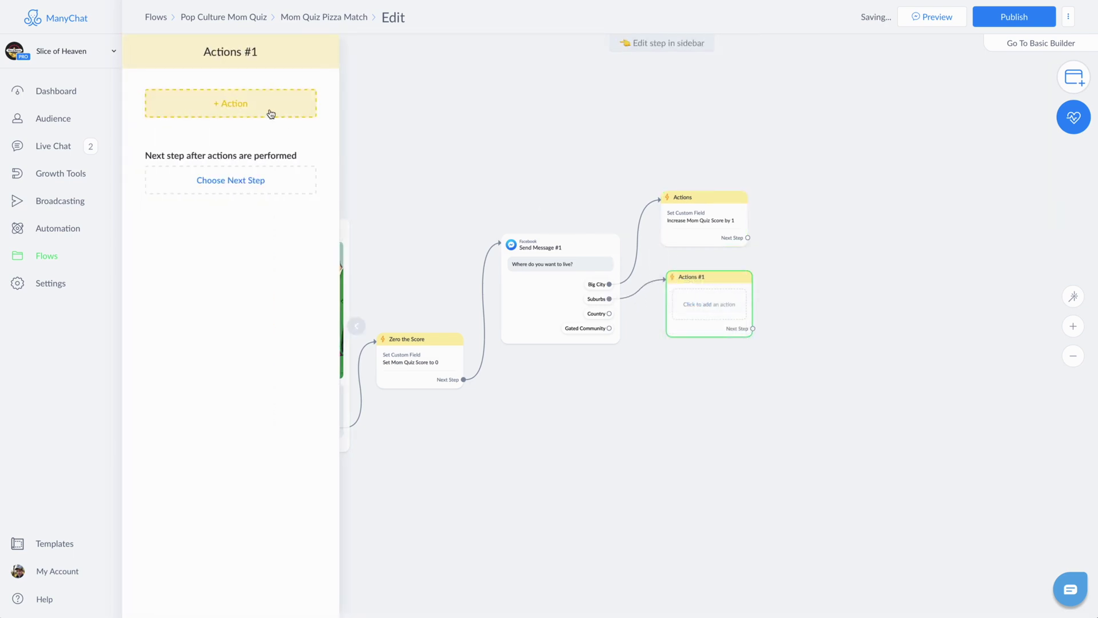
{"action": "left_click", "coordinate": [233, 109]}
{"action": "scroll", "coordinate": [217, 189], "scroll_direction": "down", "scroll_amount": 1}
{"action": "scroll", "coordinate": [209, 230], "scroll_direction": "down", "scroll_amount": 1}
{"action": "left_click", "coordinate": [189, 226]}
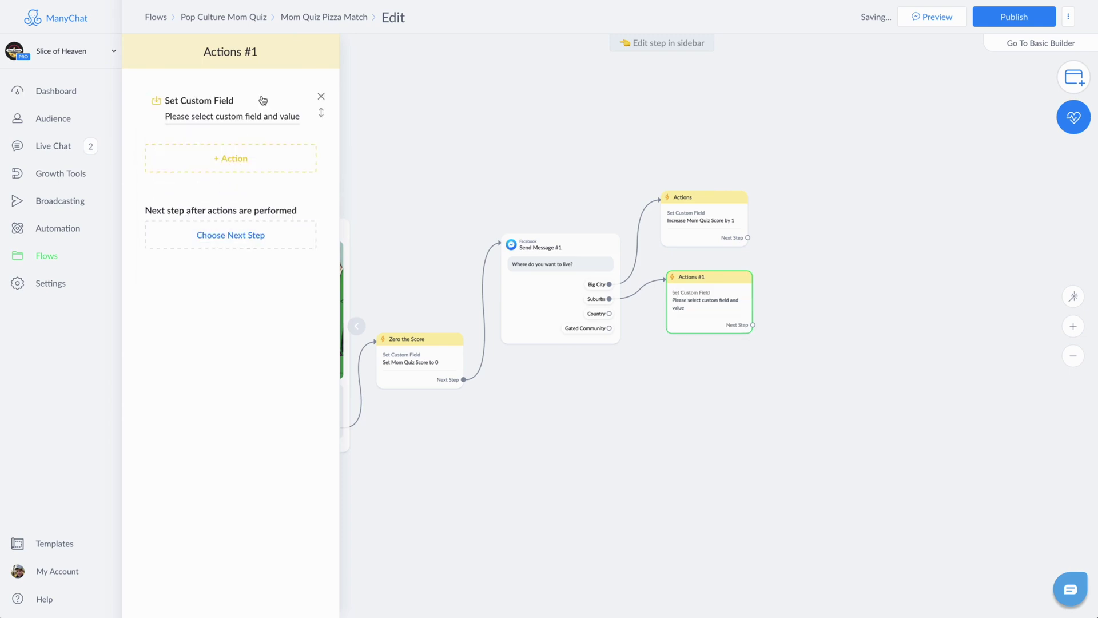
Step: Make the action increase Mom Quiz Score by 2
{"action": "left_click", "coordinate": [380, 107]}
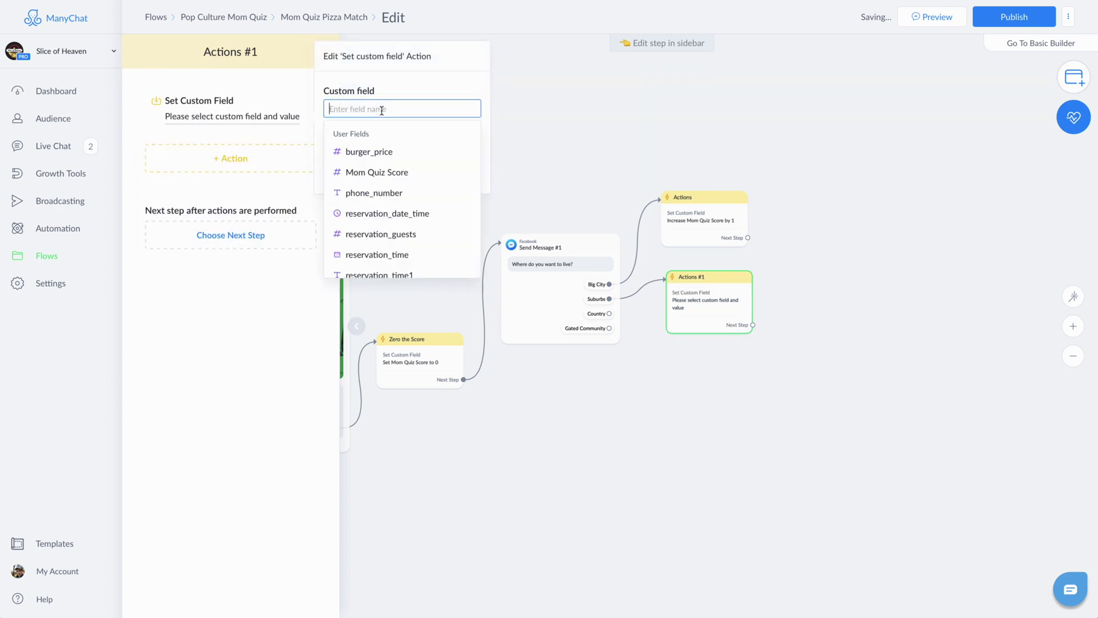
{"action": "left_click", "coordinate": [383, 170]}
{"action": "left_click", "coordinate": [390, 144]}
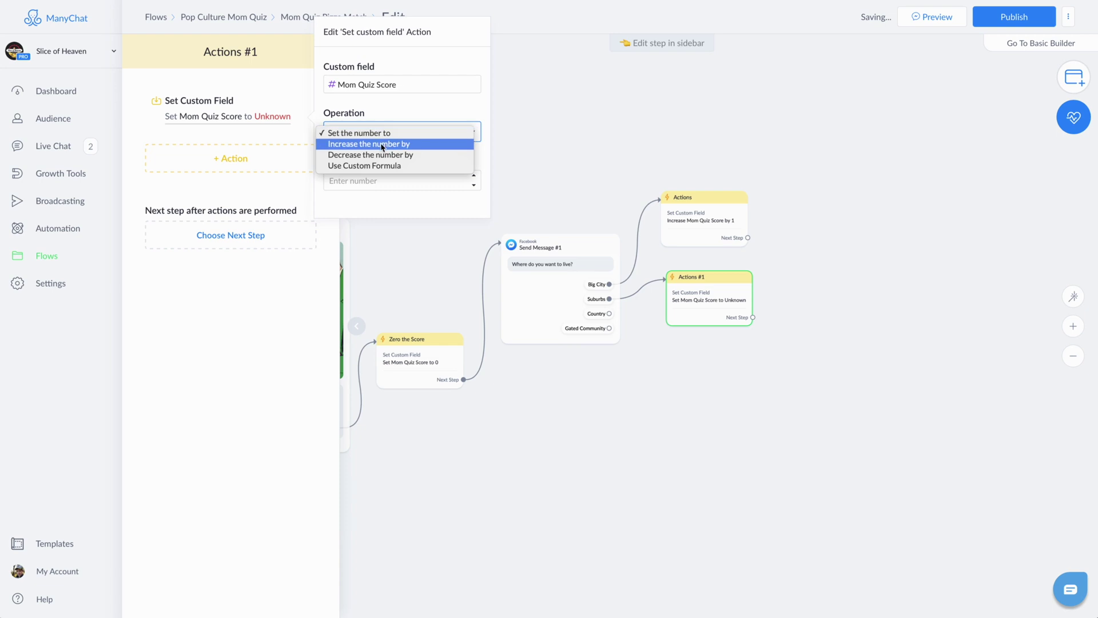
{"action": "left_click", "coordinate": [400, 143]}
{"action": "left_click", "coordinate": [348, 186]}
{"action": "type", "text": "2"}
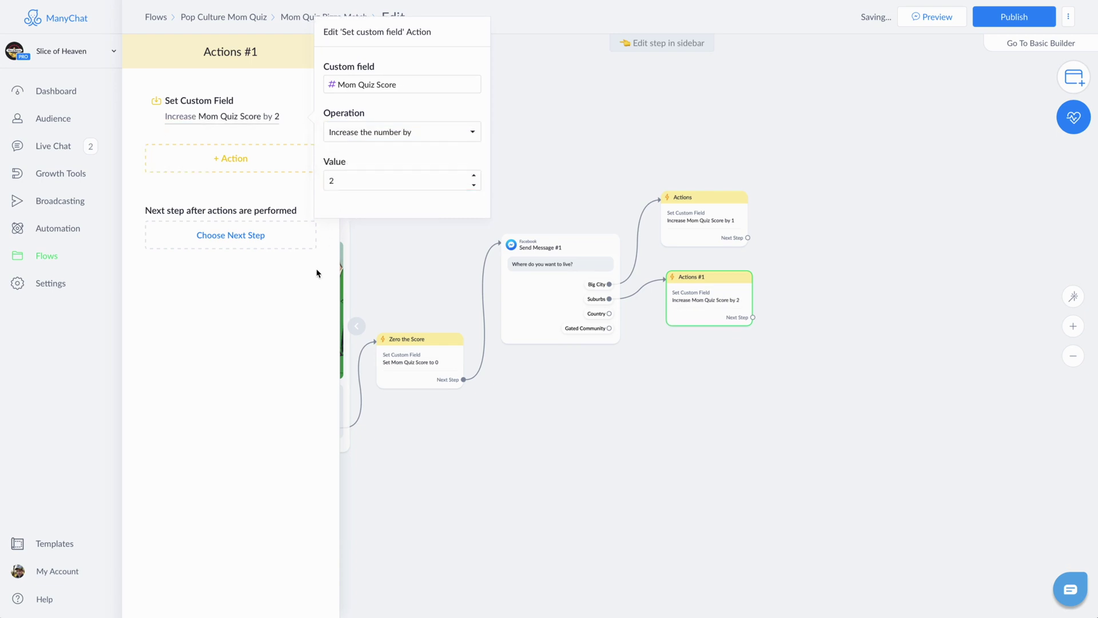
{"action": "left_click", "coordinate": [318, 272]}
{"action": "left_click_drag", "start_coordinate": [608, 318], "coordinate": [667, 366]}
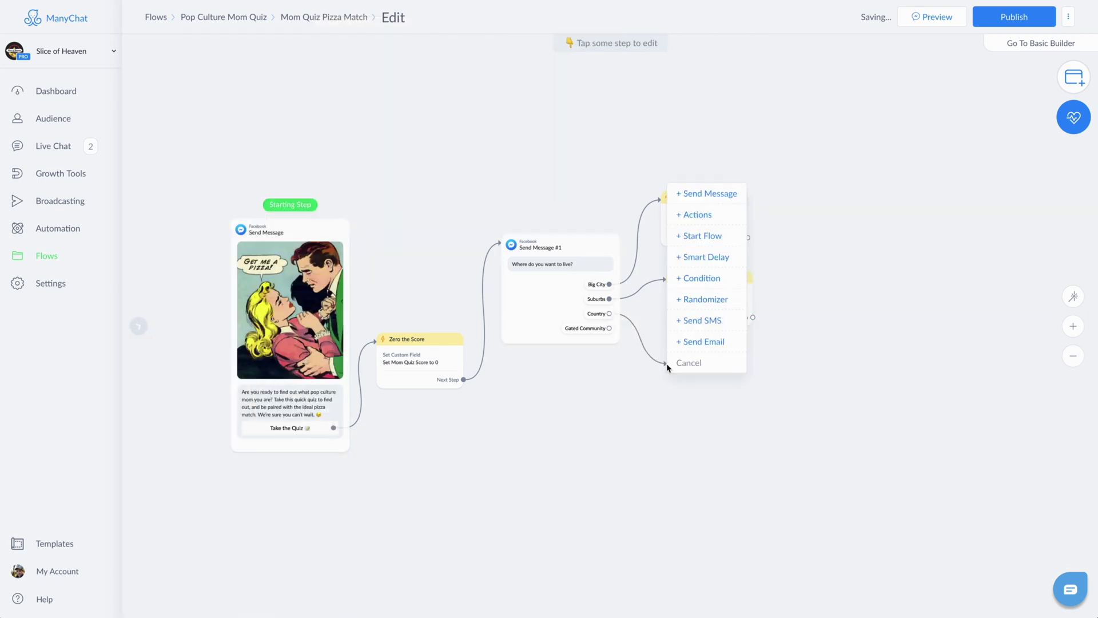
Step: Give the Country reply an Actions #2 step that increases Mom Quiz Score by 3
{"action": "left_click", "coordinate": [693, 218]}
{"action": "left_click", "coordinate": [256, 103]}
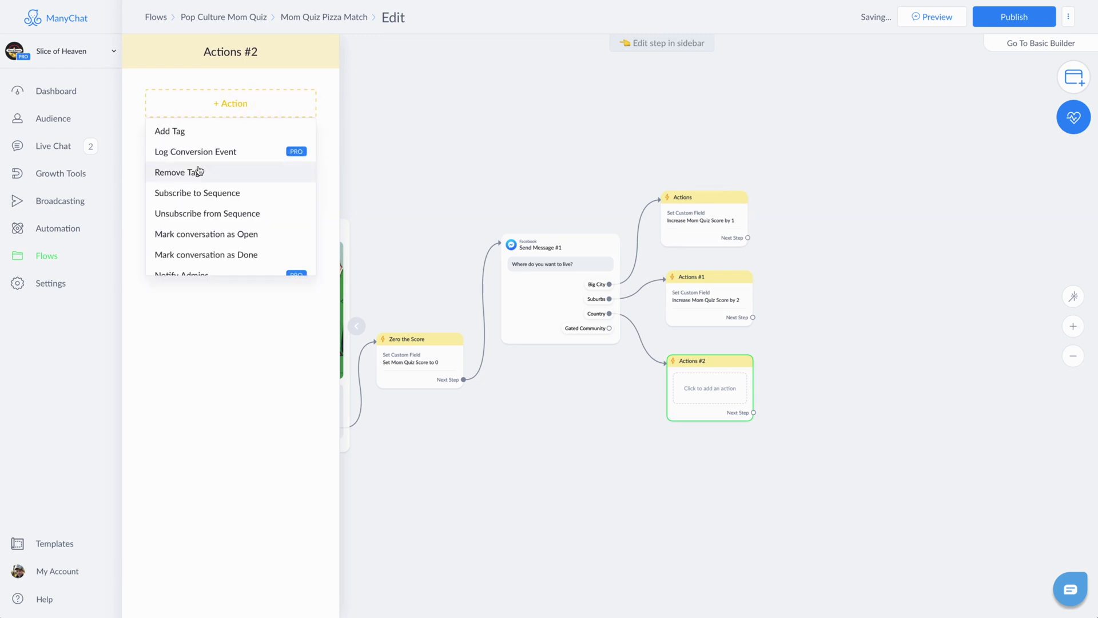
{"action": "scroll", "coordinate": [200, 206], "scroll_direction": "down", "scroll_amount": 2}
{"action": "left_click", "coordinate": [181, 243]}
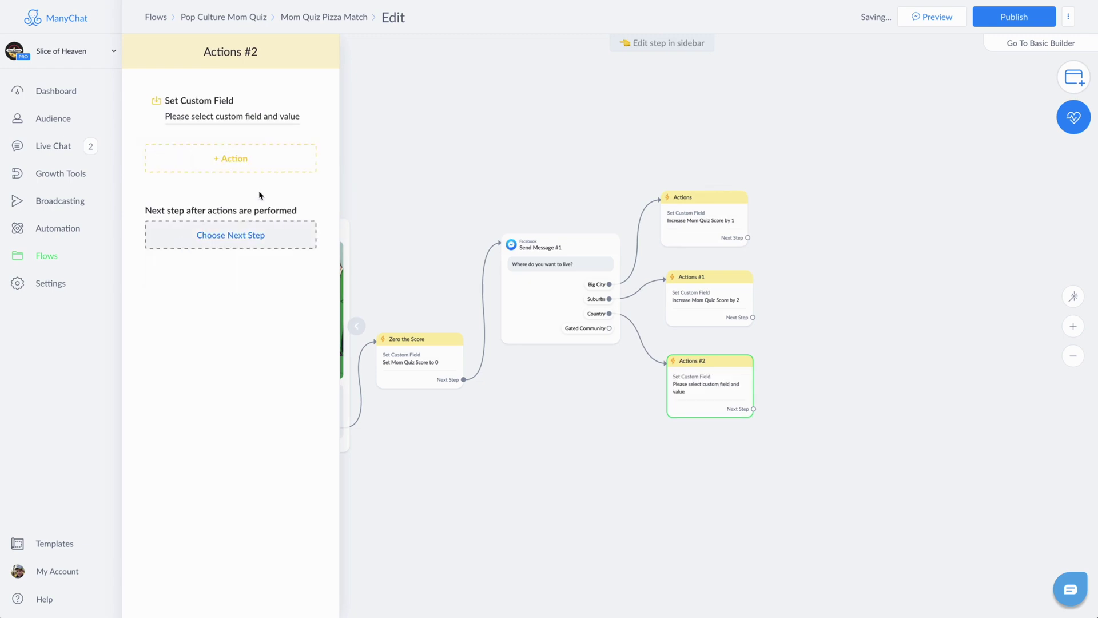
{"action": "left_click", "coordinate": [267, 118]}
{"action": "left_click", "coordinate": [368, 109]}
{"action": "left_click", "coordinate": [393, 169]}
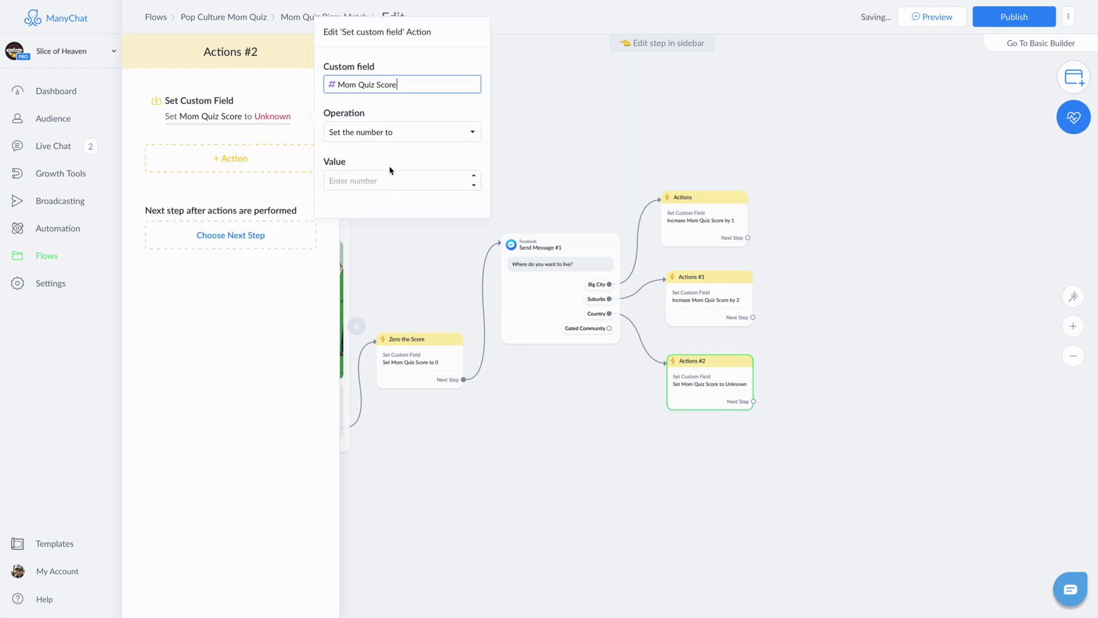
{"action": "left_click", "coordinate": [383, 142]}
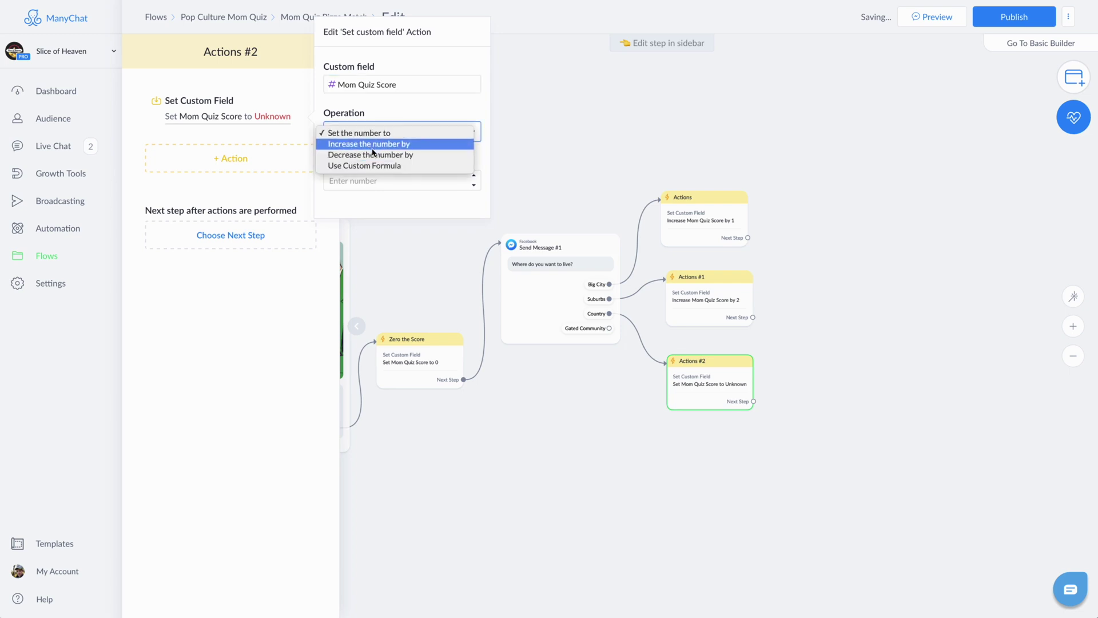
{"action": "left_click", "coordinate": [369, 147]}
{"action": "left_click", "coordinate": [355, 186]}
{"action": "type", "text": "3"}
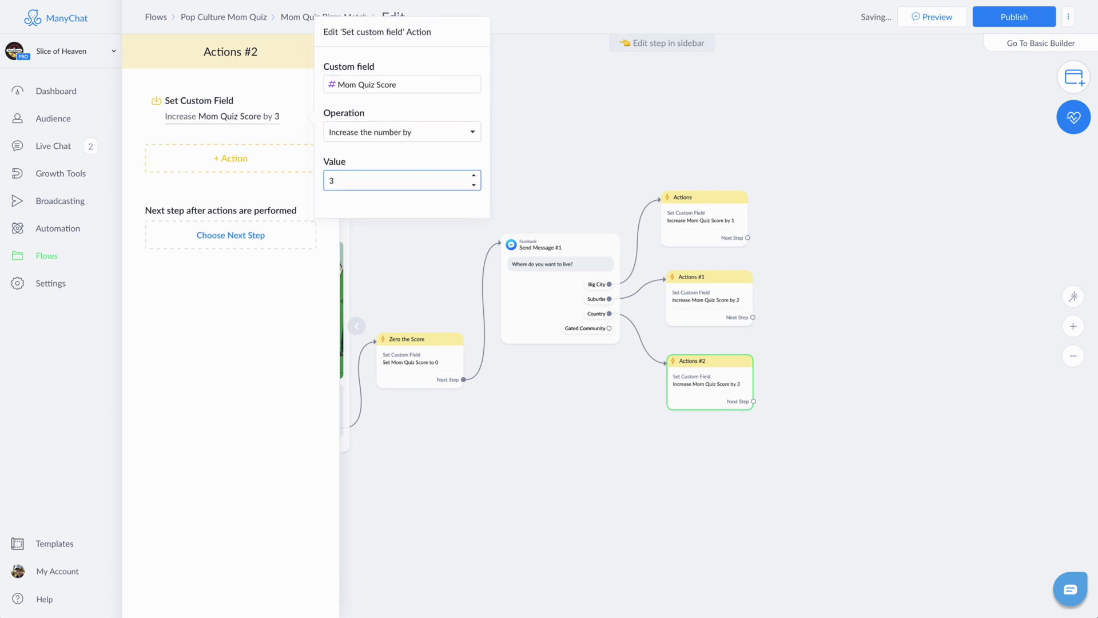
{"action": "left_click", "coordinate": [610, 332]}
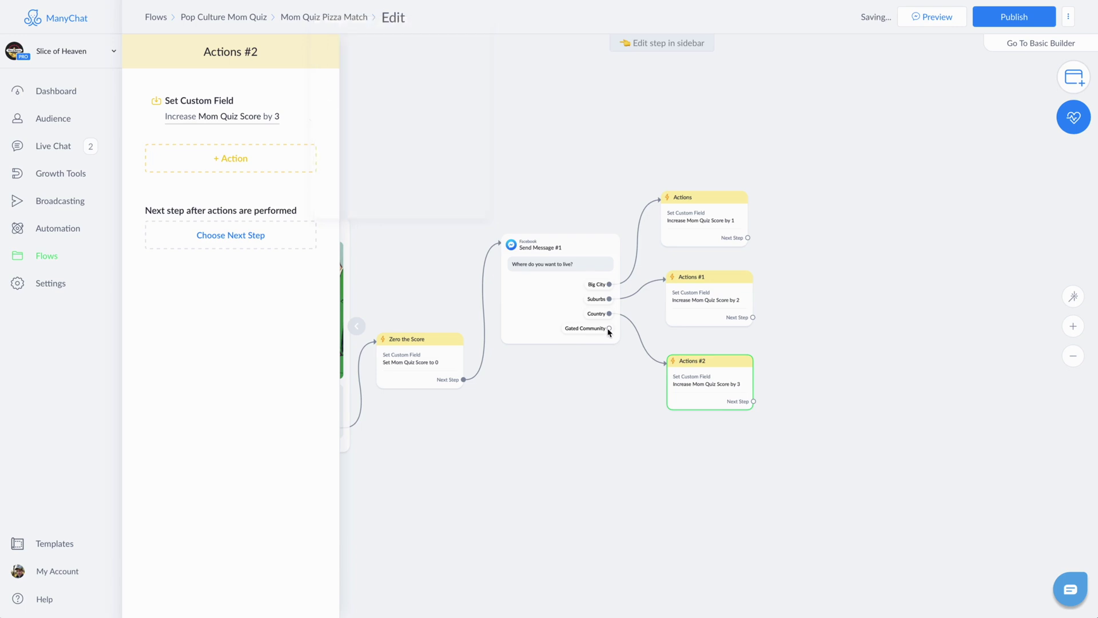
Step: Link the Gated Community reply to a new Actions step with a Set Custom Field action
{"action": "left_click_drag", "start_coordinate": [608, 329], "coordinate": [650, 435]}
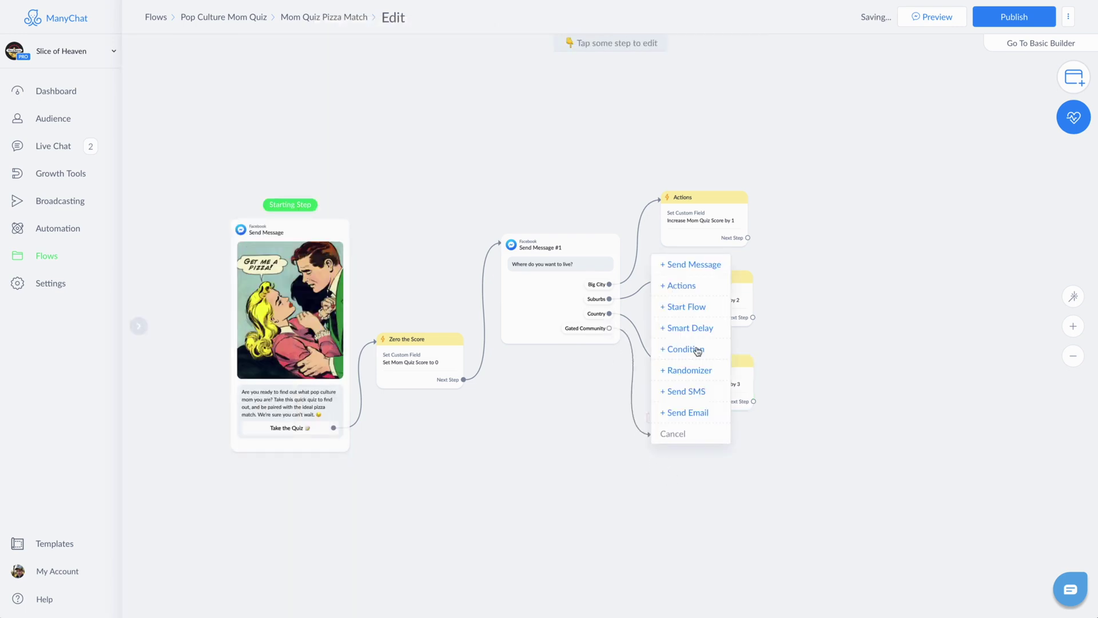
{"action": "left_click", "coordinate": [681, 285]}
{"action": "left_click", "coordinate": [263, 109]}
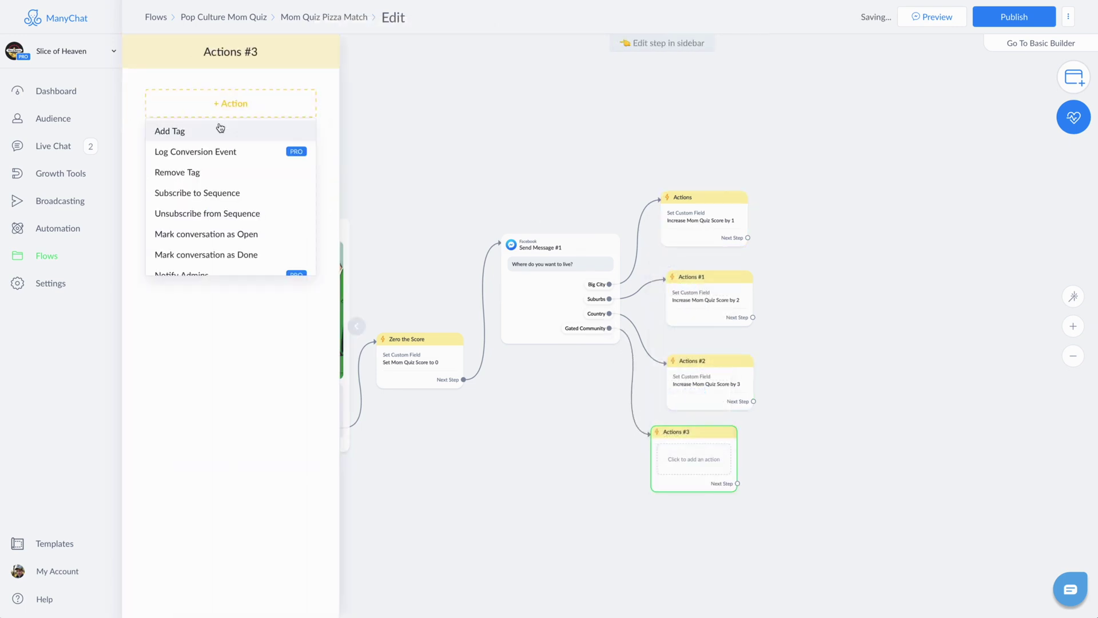
{"action": "scroll", "coordinate": [209, 194], "scroll_direction": "down", "scroll_amount": 1}
{"action": "scroll", "coordinate": [208, 193], "scroll_direction": "down", "scroll_amount": 1}
{"action": "left_click", "coordinate": [178, 260]}
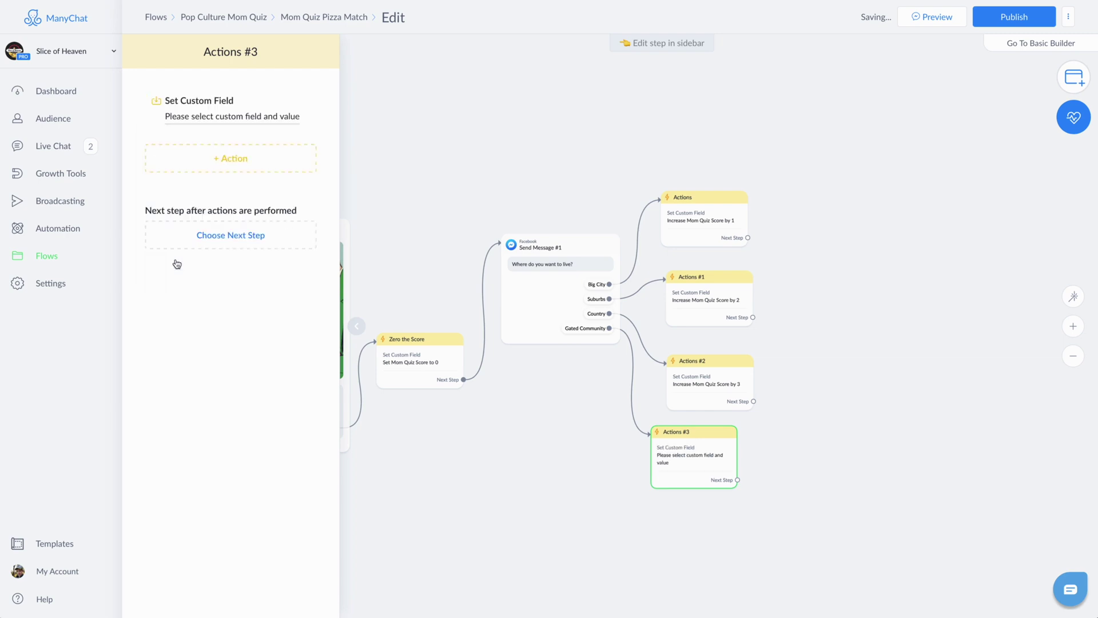
Step: Make the action increase Mom Quiz Score by 4
{"action": "left_click", "coordinate": [213, 117]}
{"action": "left_click", "coordinate": [330, 109]}
{"action": "left_click", "coordinate": [387, 172]}
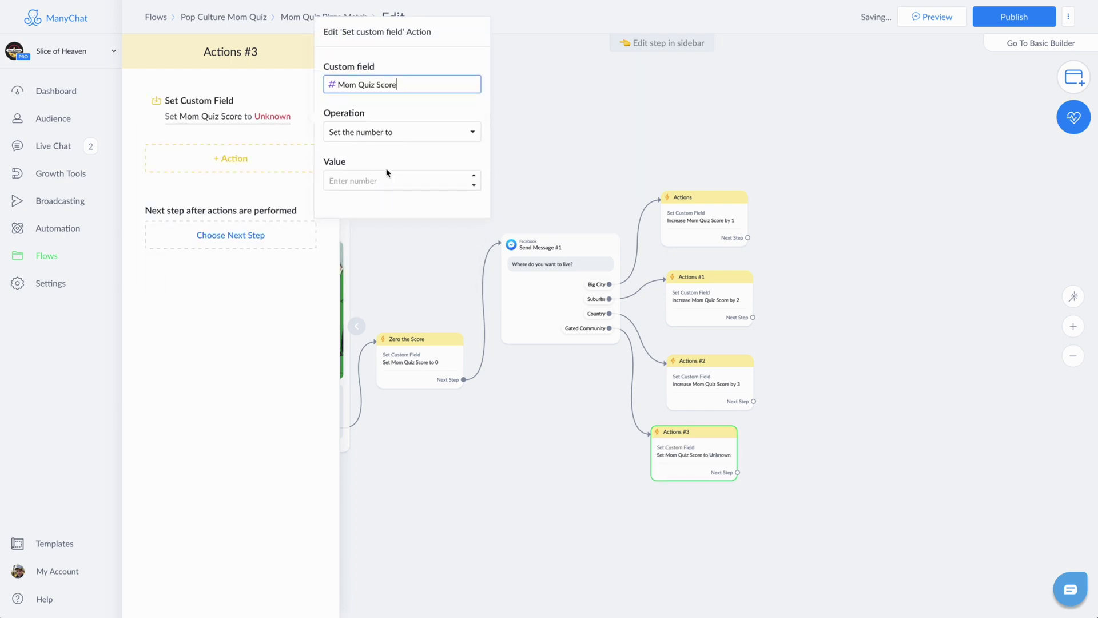
{"action": "left_click", "coordinate": [378, 133]}
{"action": "left_click", "coordinate": [369, 144]}
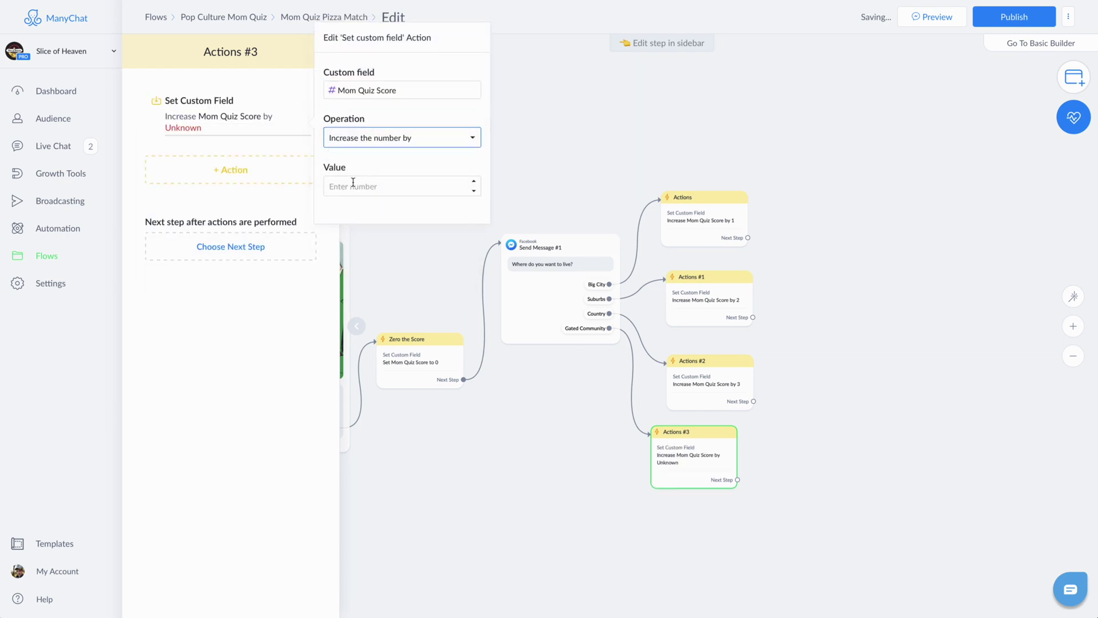
{"action": "left_click", "coordinate": [351, 188]}
{"action": "type", "text": "4"}
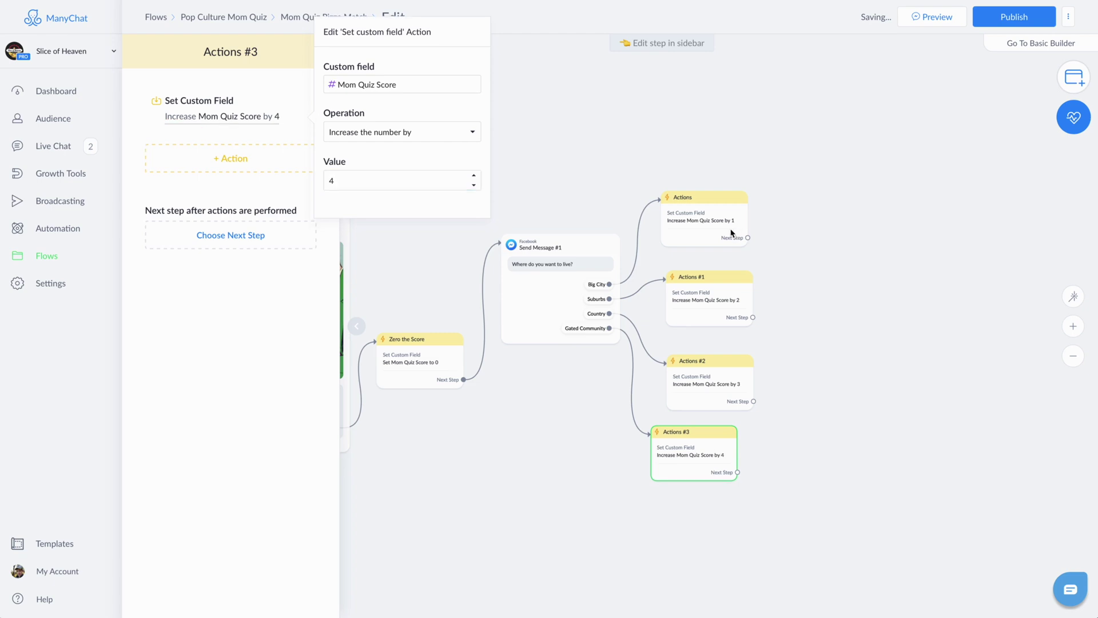
{"action": "left_click", "coordinate": [730, 233]}
Step: Line the four Actions steps up in a column and start linking the first one onward
{"action": "left_click_drag", "start_coordinate": [694, 213], "coordinate": [687, 237]}
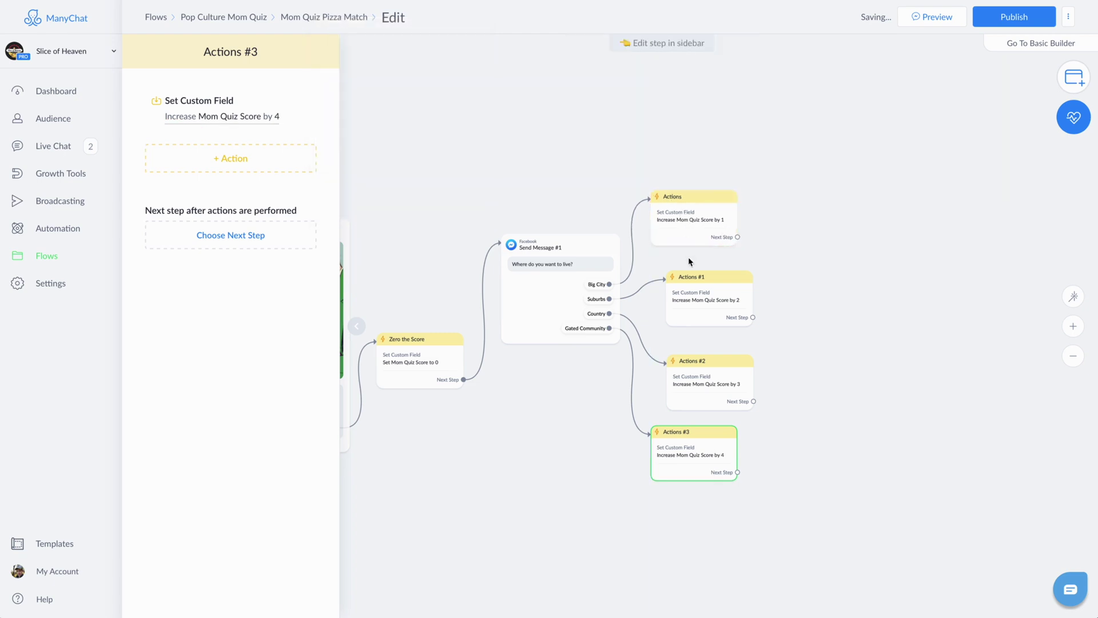
{"action": "left_click_drag", "start_coordinate": [694, 277], "coordinate": [678, 258]}
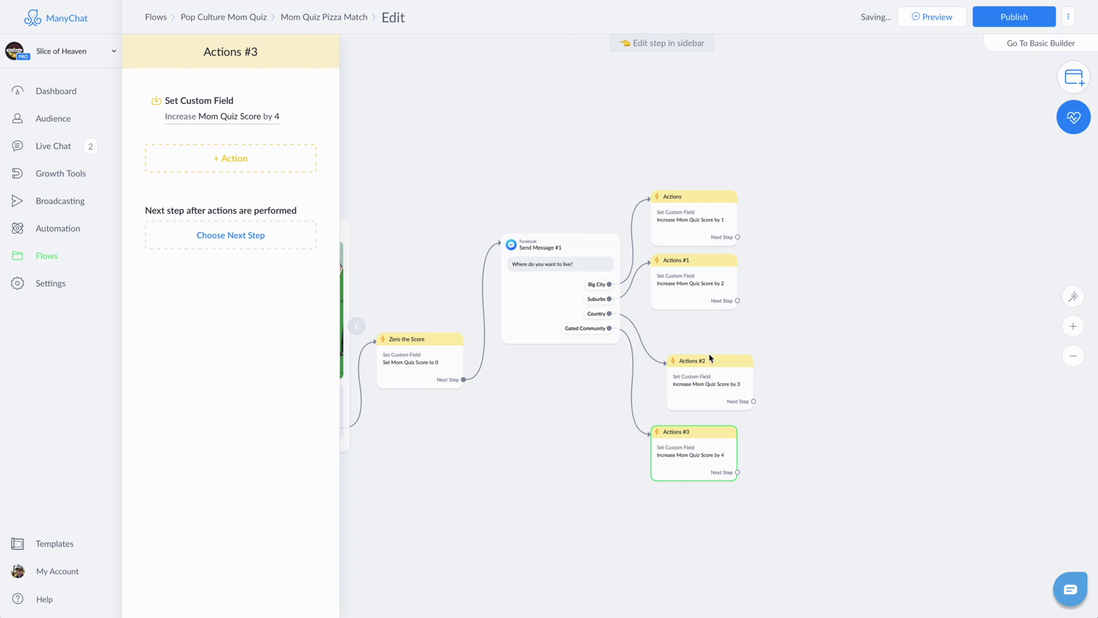
{"action": "left_click_drag", "start_coordinate": [710, 359], "coordinate": [694, 324]}
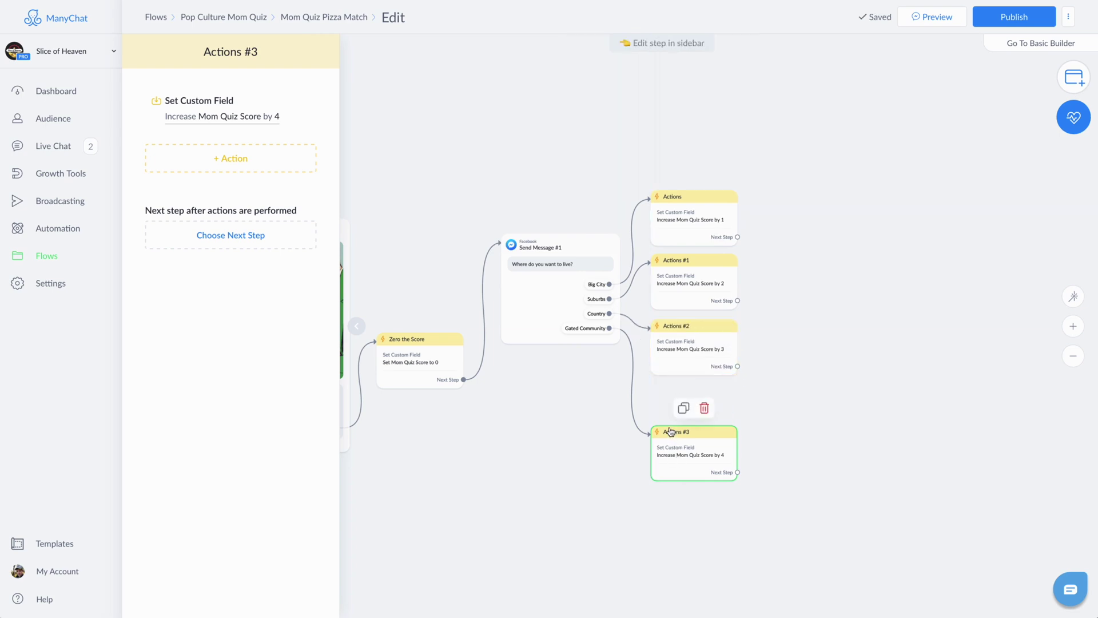
{"action": "left_click_drag", "start_coordinate": [671, 431], "coordinate": [667, 394]}
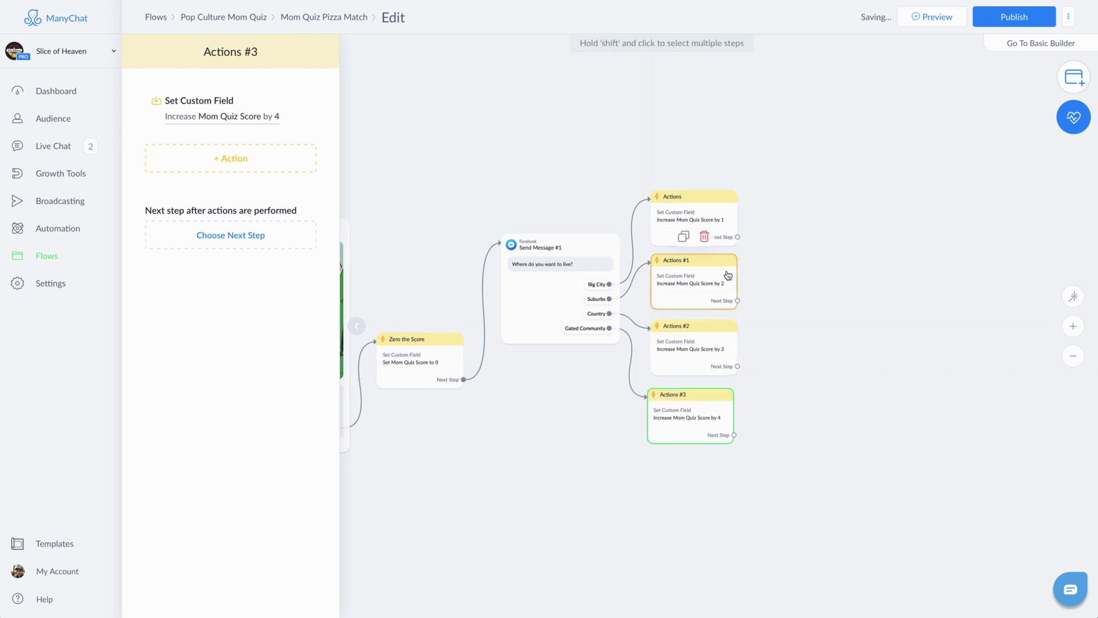
{"action": "left_click", "coordinate": [737, 237]}
{"action": "left_click", "coordinate": [788, 280]}
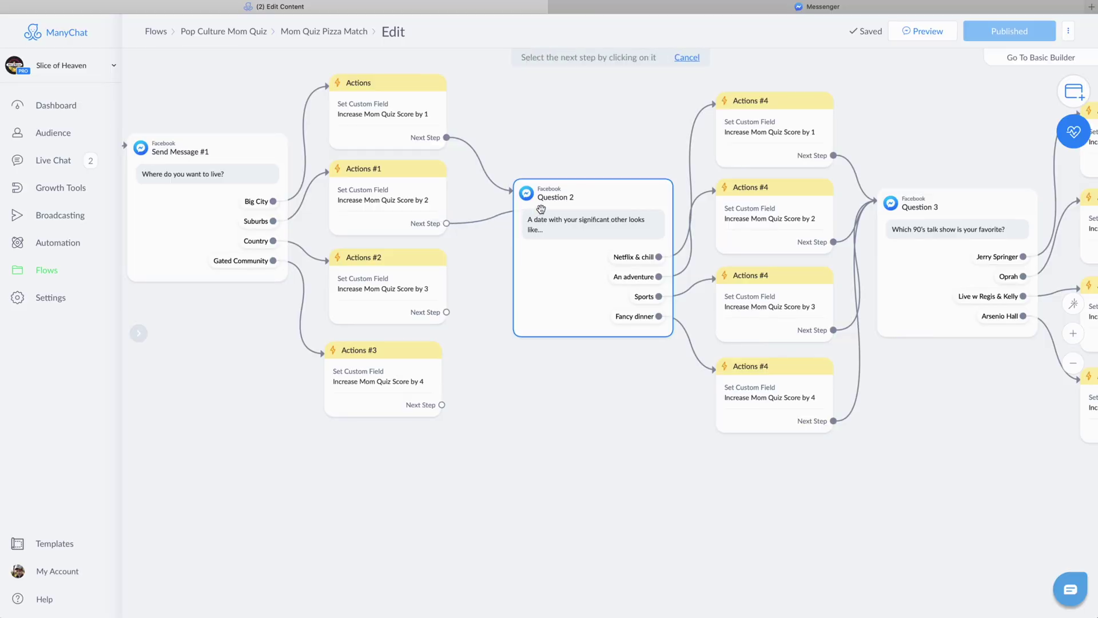
Step: Connect Actions #1, #2 and #3 each onward to Question 2
{"action": "left_click", "coordinate": [538, 213]}
{"action": "left_click", "coordinate": [446, 312]}
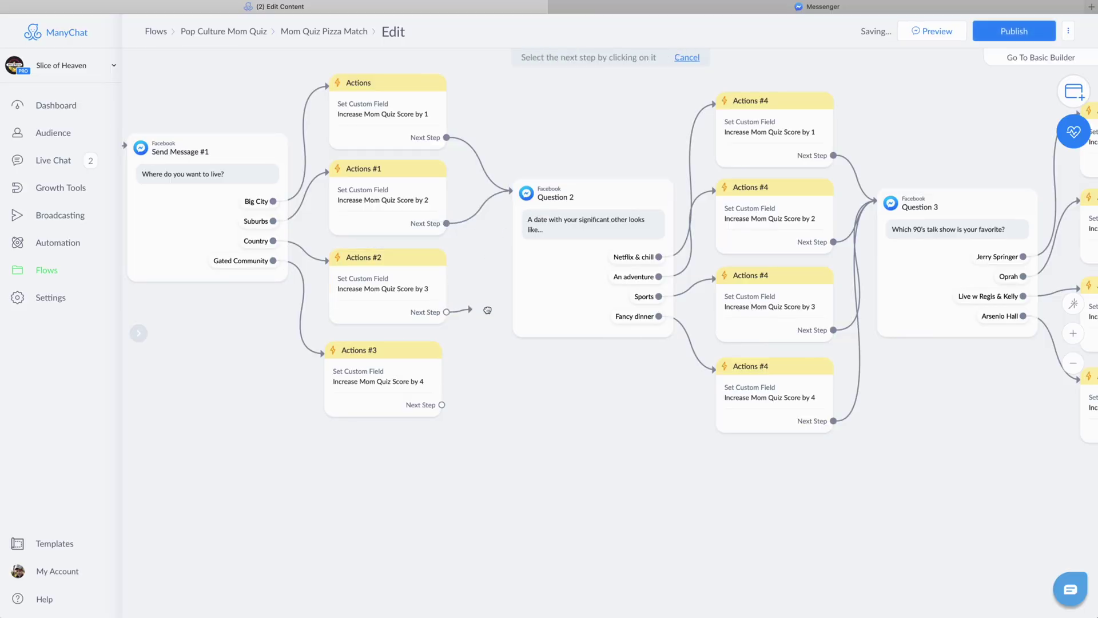
{"action": "left_click", "coordinate": [551, 216]}
{"action": "left_click", "coordinate": [441, 405]}
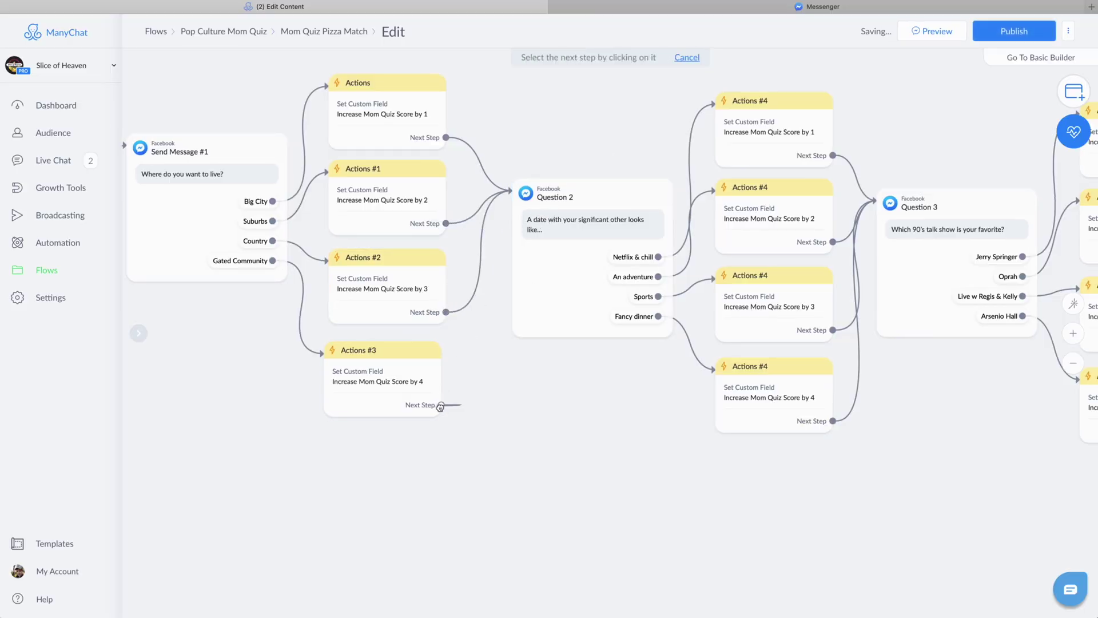
{"action": "left_click", "coordinate": [543, 190]}
{"action": "left_click_drag", "start_coordinate": [501, 417], "coordinate": [625, 487]}
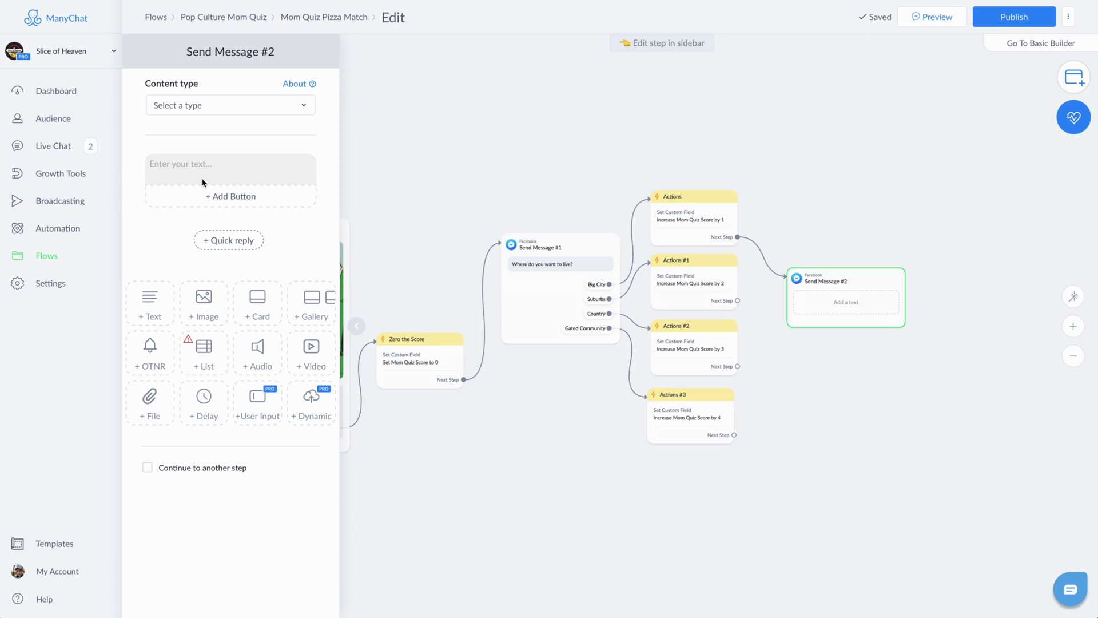
Step: Paste the date question and add a Netflix & chill reply with a film projector emoji
{"action": "left_click", "coordinate": [203, 180]}
{"action": "type", "text": "Date with your significant other looks like…"}
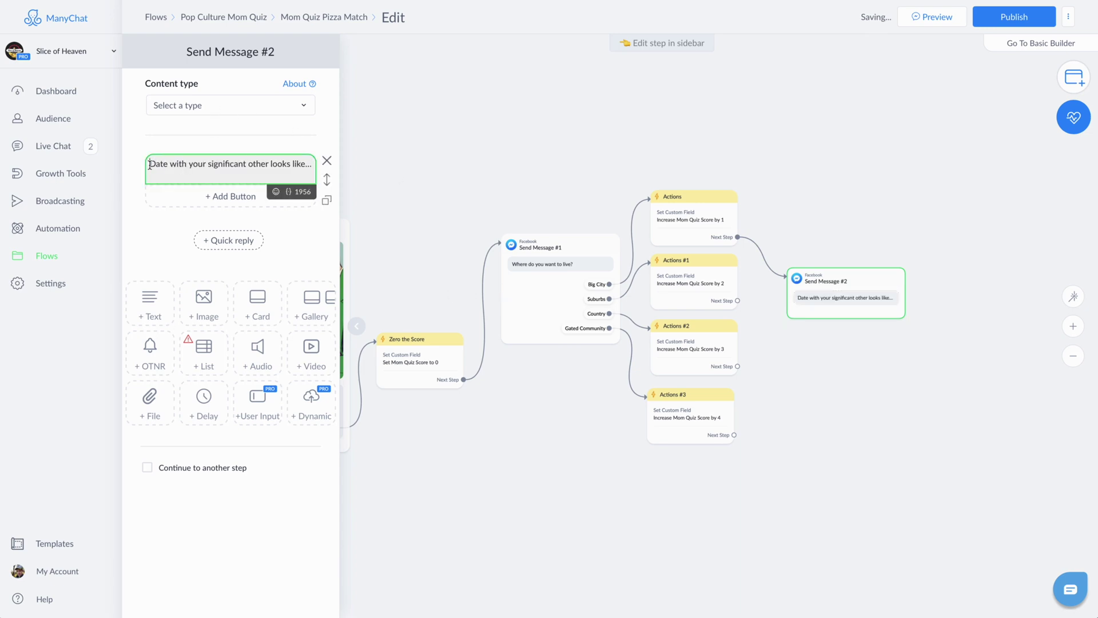
{"action": "type", "text": "A d"}
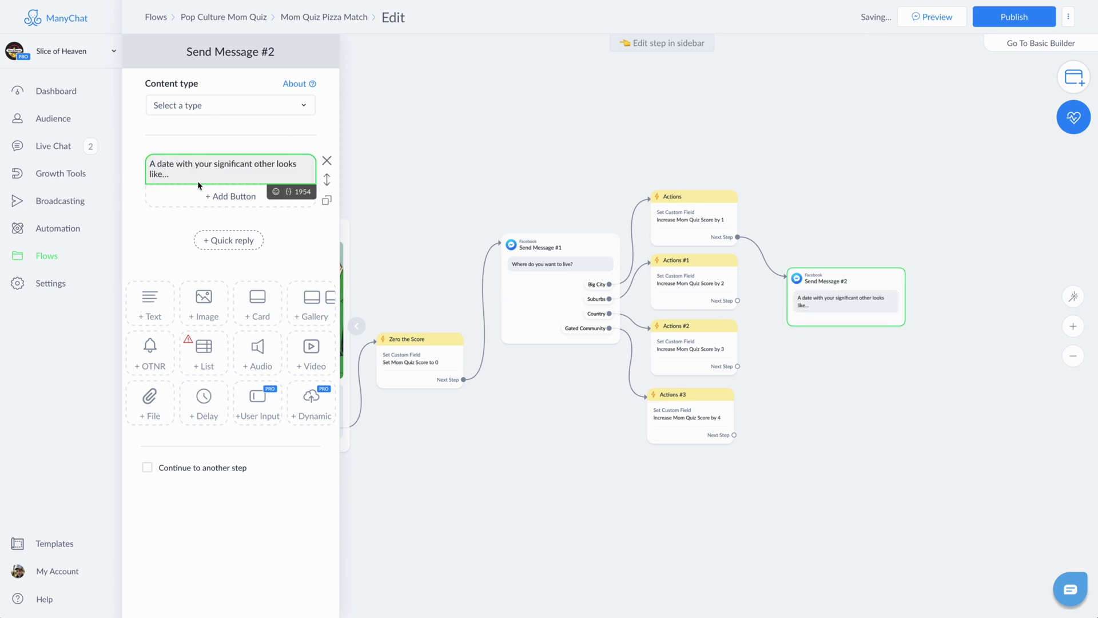
{"action": "left_click", "coordinate": [226, 236]}
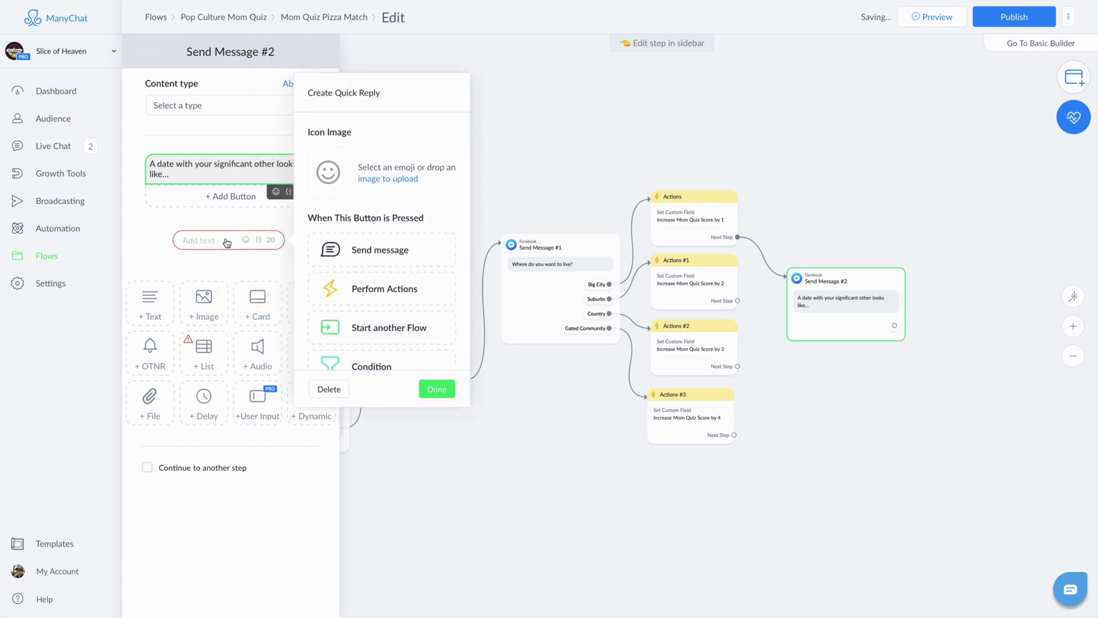
{"action": "left_click", "coordinate": [329, 173]}
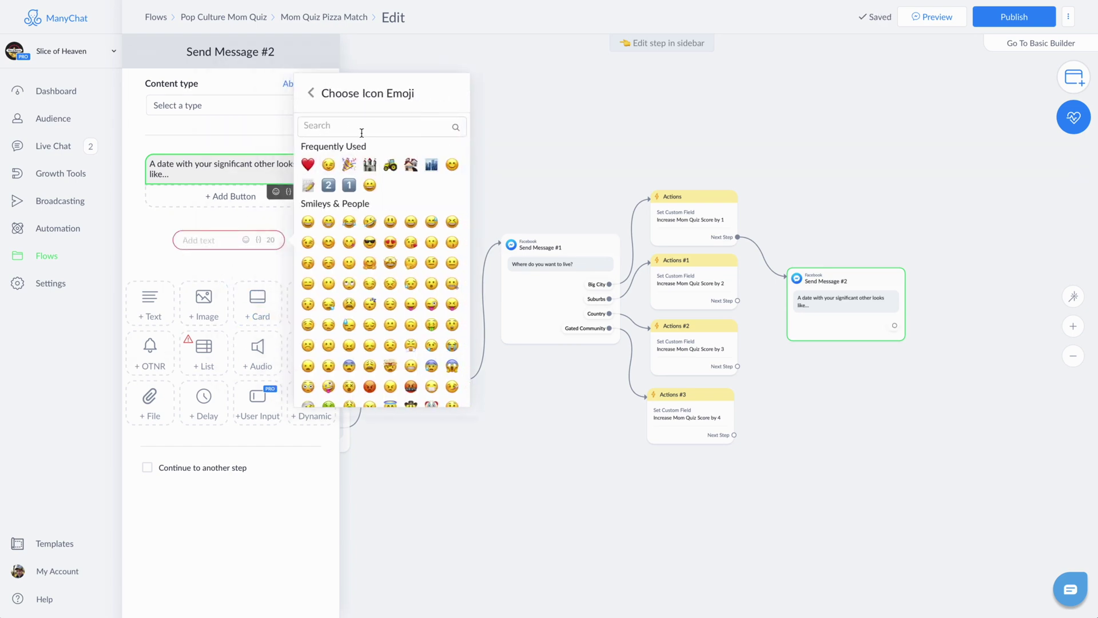
{"action": "left_click", "coordinate": [351, 125]}
{"action": "type", "text": "film"}
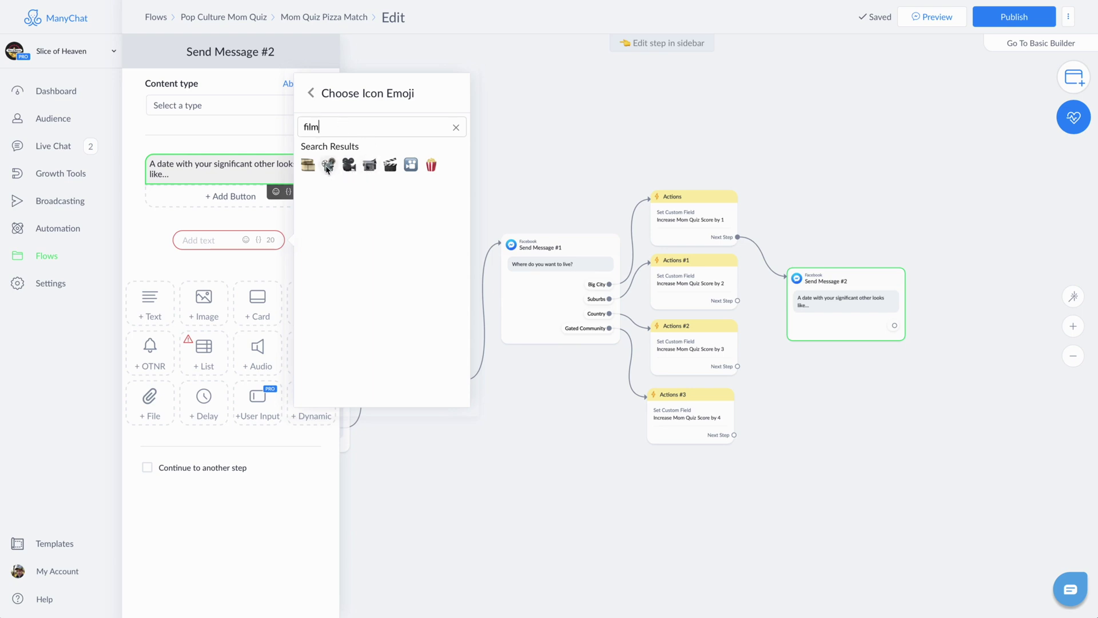
{"action": "left_click", "coordinate": [329, 166]}
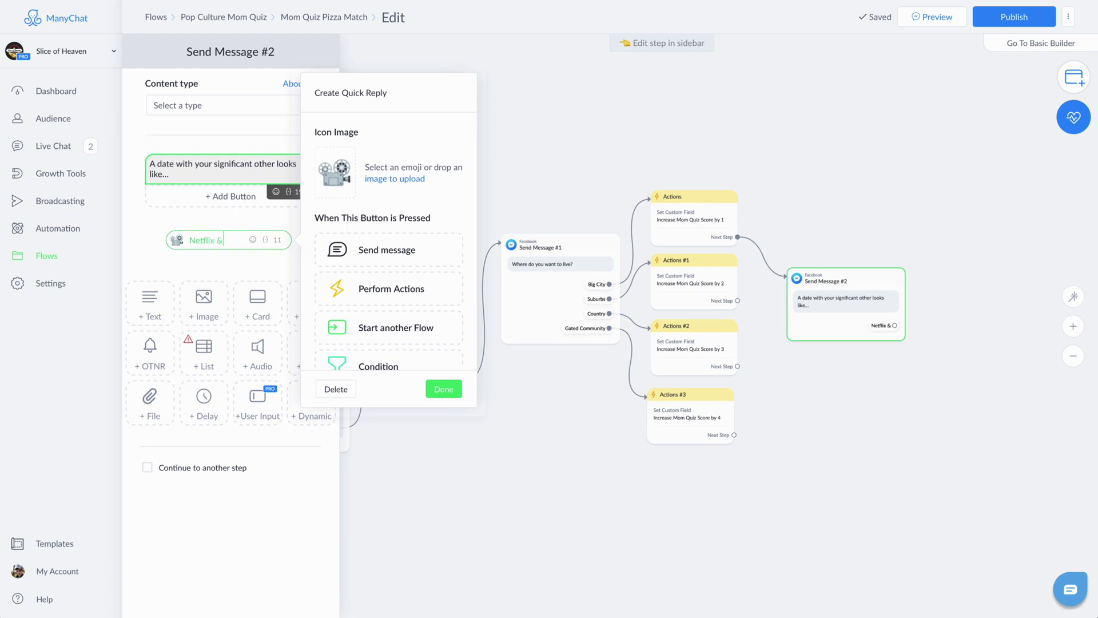
{"action": "left_click", "coordinate": [446, 390]}
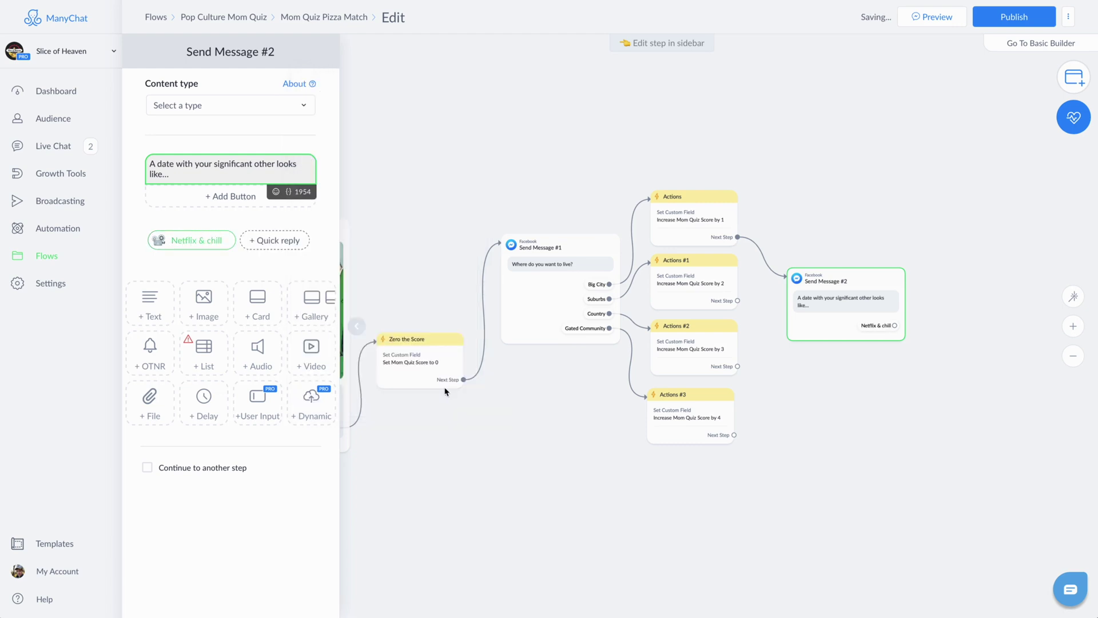
Step: Add an 'An adventure' reply with the moon-viewing emoji
{"action": "left_click", "coordinate": [277, 241]}
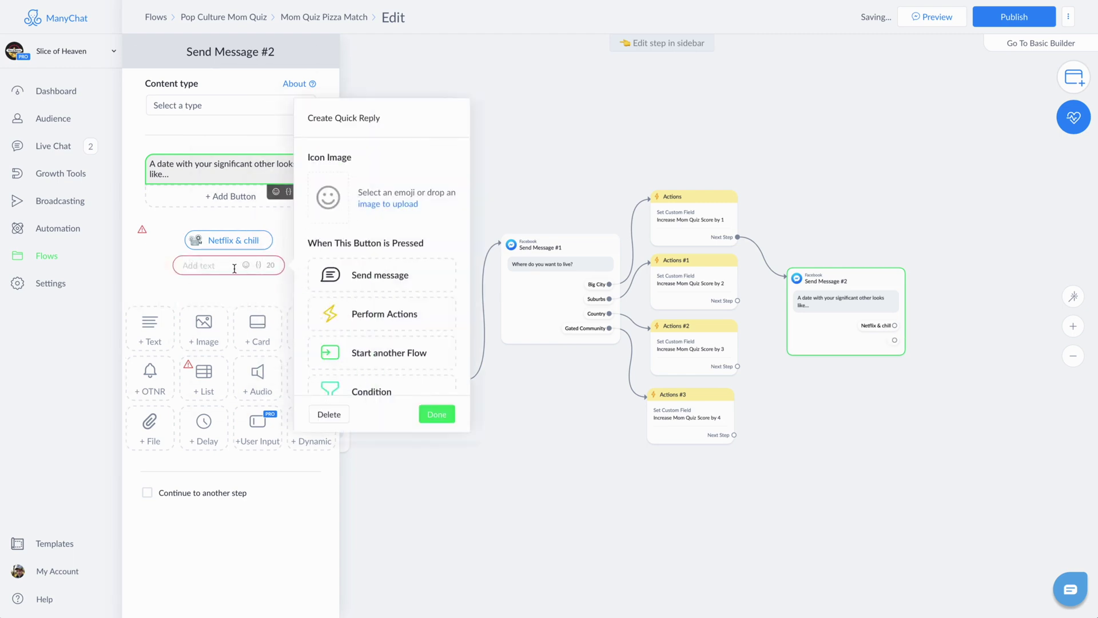
{"action": "left_click", "coordinate": [328, 200]}
{"action": "type", "text": "mount"}
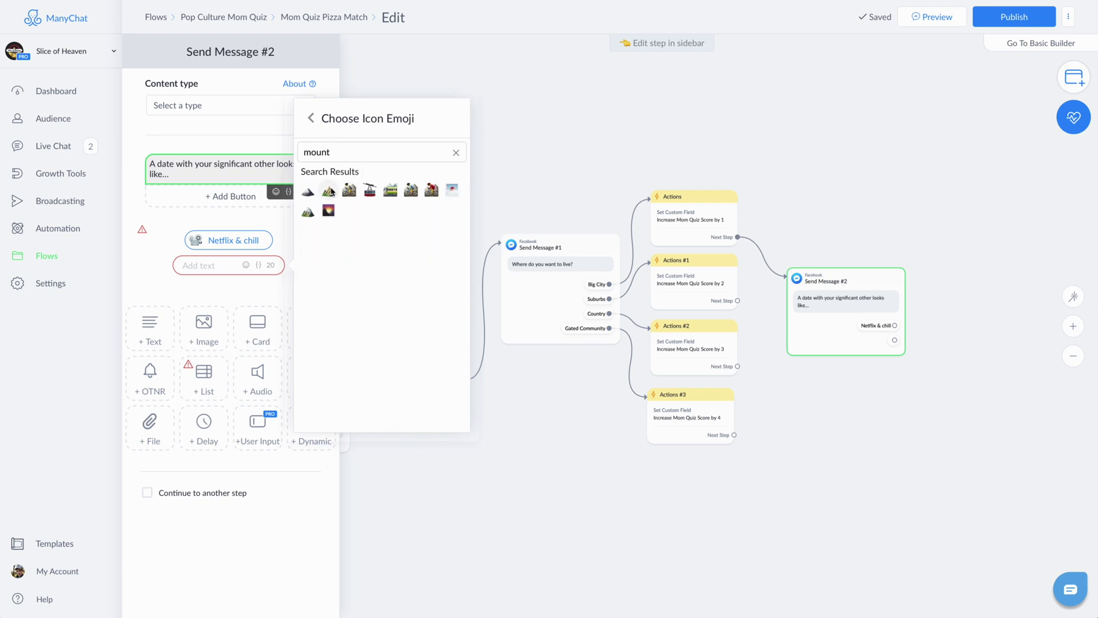
{"action": "left_click", "coordinate": [350, 189]}
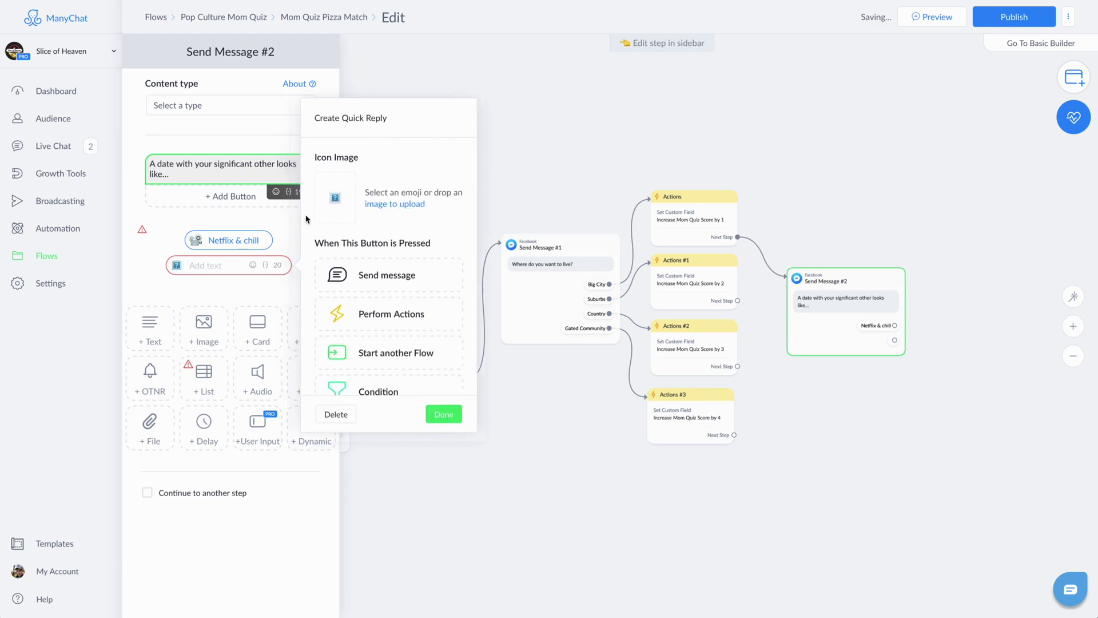
{"action": "left_click", "coordinate": [334, 201]}
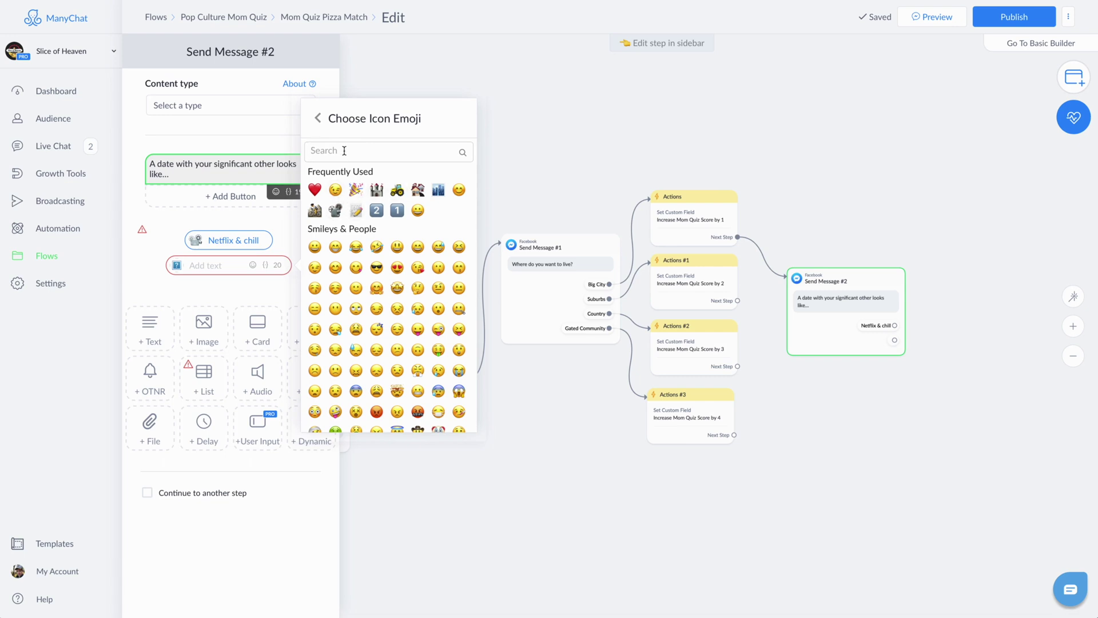
{"action": "type", "text": "moun"}
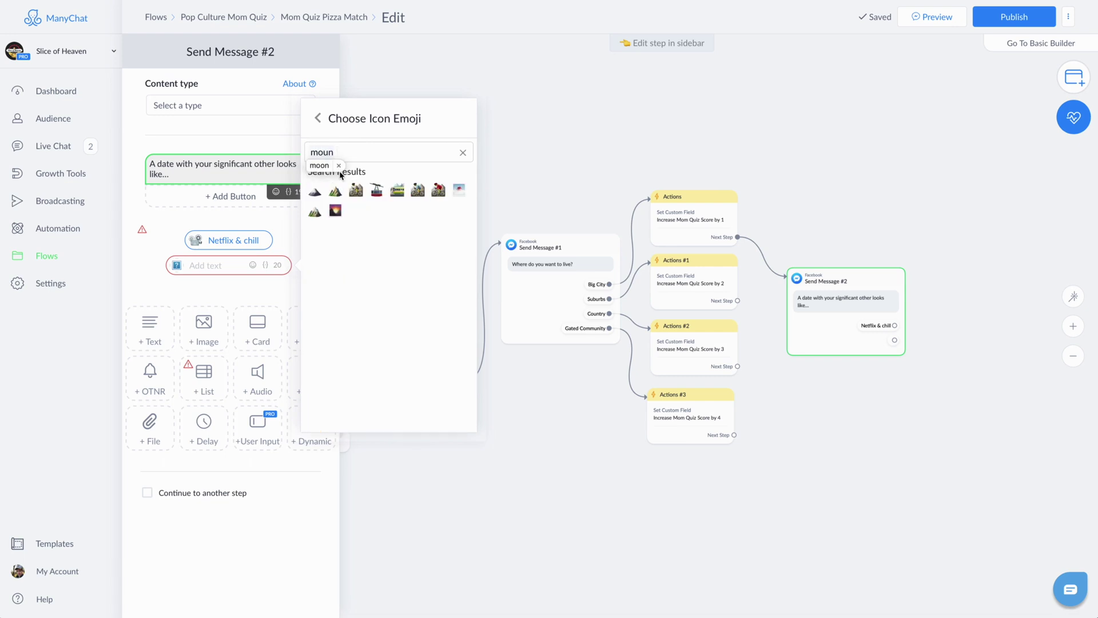
{"action": "key", "text": "BackSpace"}
{"action": "key", "text": "BackSpace"}
{"action": "type", "text": "on"}
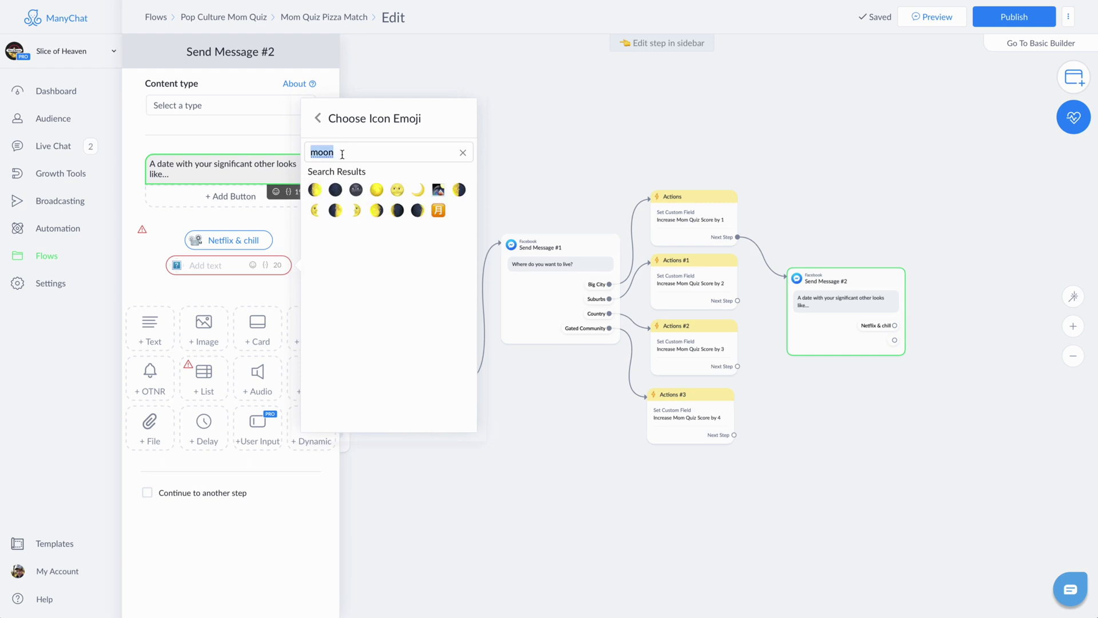
{"action": "left_click", "coordinate": [439, 189]}
{"action": "type", "text": "An adventure"}
{"action": "key", "text": "Return"}
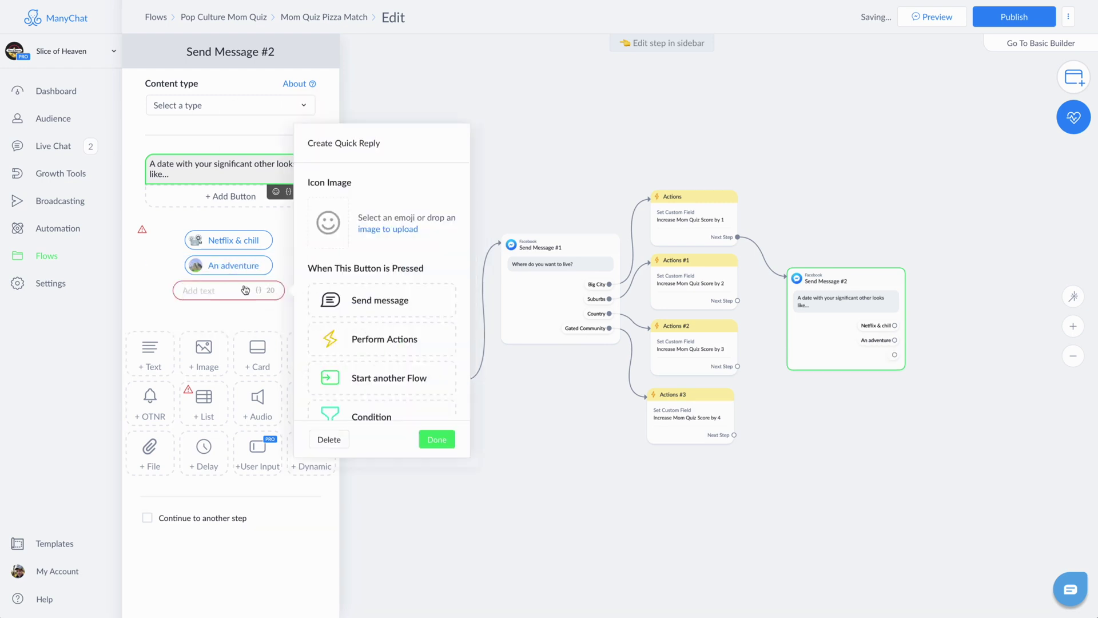
Step: Add a Sports reply with a football emoji and search a food emoji for the next reply
{"action": "left_click", "coordinate": [331, 224]}
{"action": "type", "text": "foot"}
{"action": "left_click", "coordinate": [308, 215]}
{"action": "type", "text": "Sports"}
{"action": "key", "text": "Return"}
{"action": "type", "text": "food"}
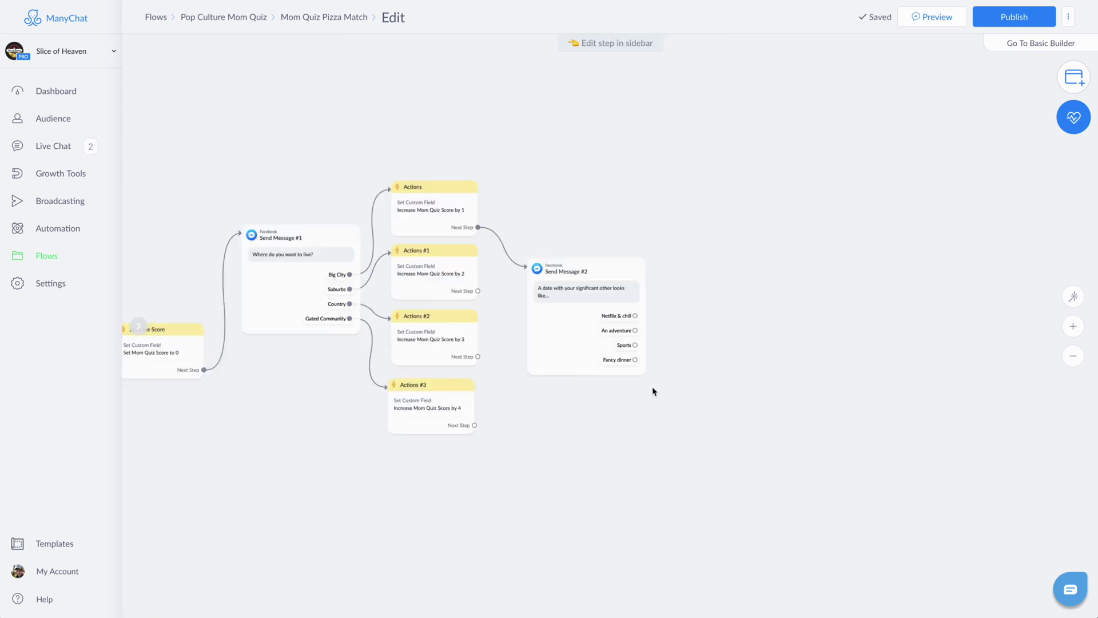
Step: Add score actions for the date replies, then duplicate Send Message #2 and its score steps to the right
{"action": "left_click", "coordinate": [228, 101]}
{"action": "left_click", "coordinate": [343, 105]}
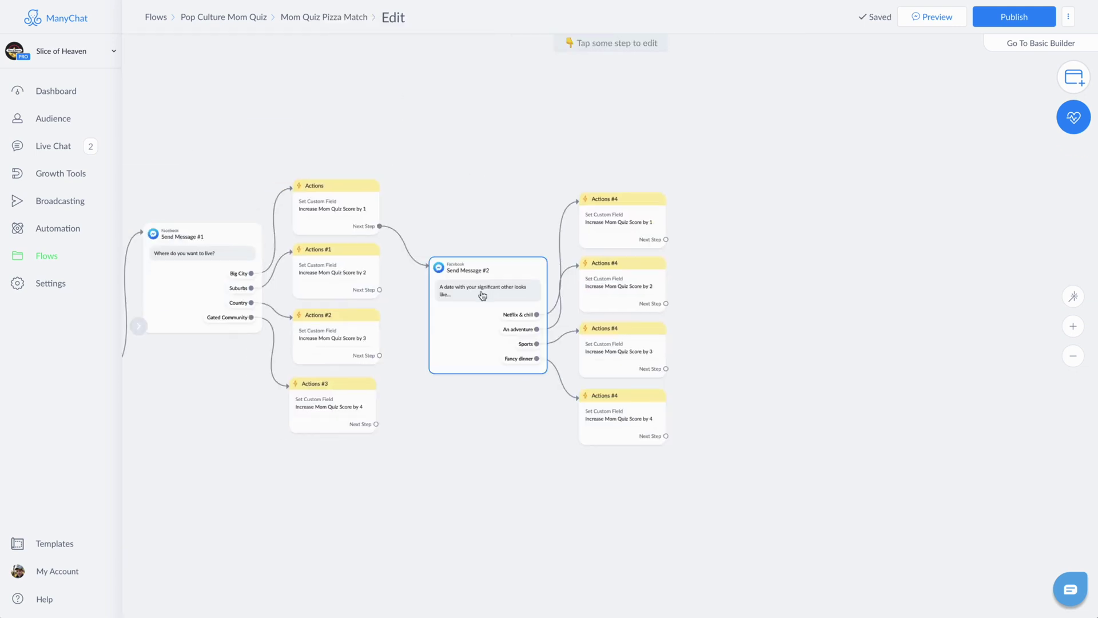
{"action": "left_click", "coordinate": [482, 295]}
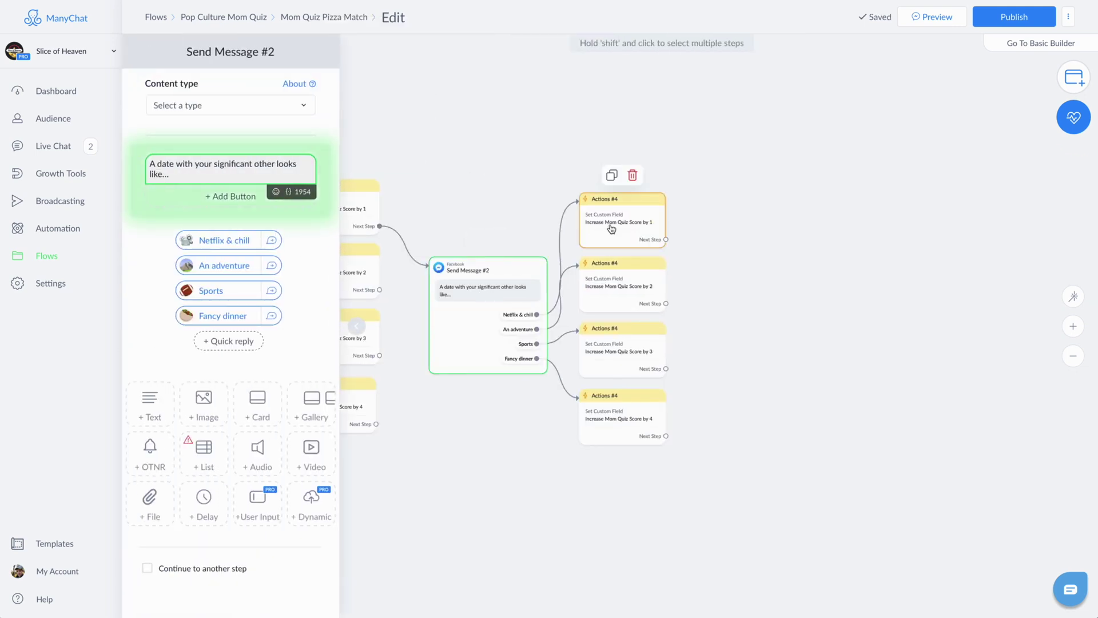
{"action": "left_click", "coordinate": [609, 229], "text": "shift"}
{"action": "left_click", "coordinate": [599, 303], "text": "shift"}
{"action": "left_click", "coordinate": [609, 366], "text": "shift"}
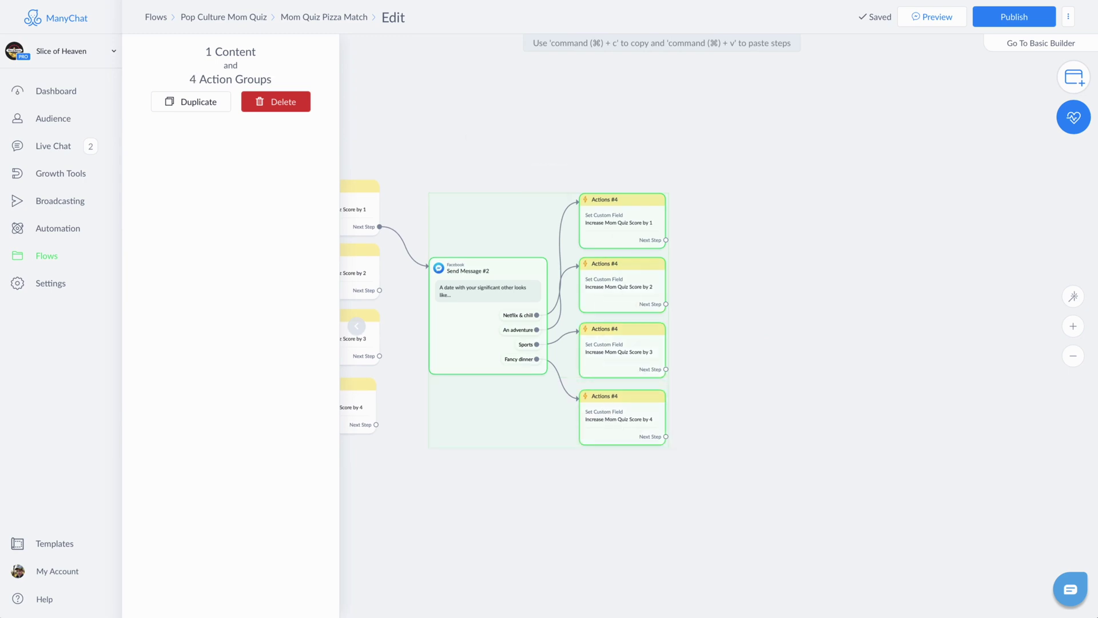
{"action": "left_click", "coordinate": [194, 103]}
{"action": "left_click_drag", "start_coordinate": [809, 453], "coordinate": [776, 324]}
{"action": "left_click", "coordinate": [729, 220]}
Step: Rename the copied message to Question 3 and paste in the 90's talk show question
{"action": "left_click", "coordinate": [736, 279]}
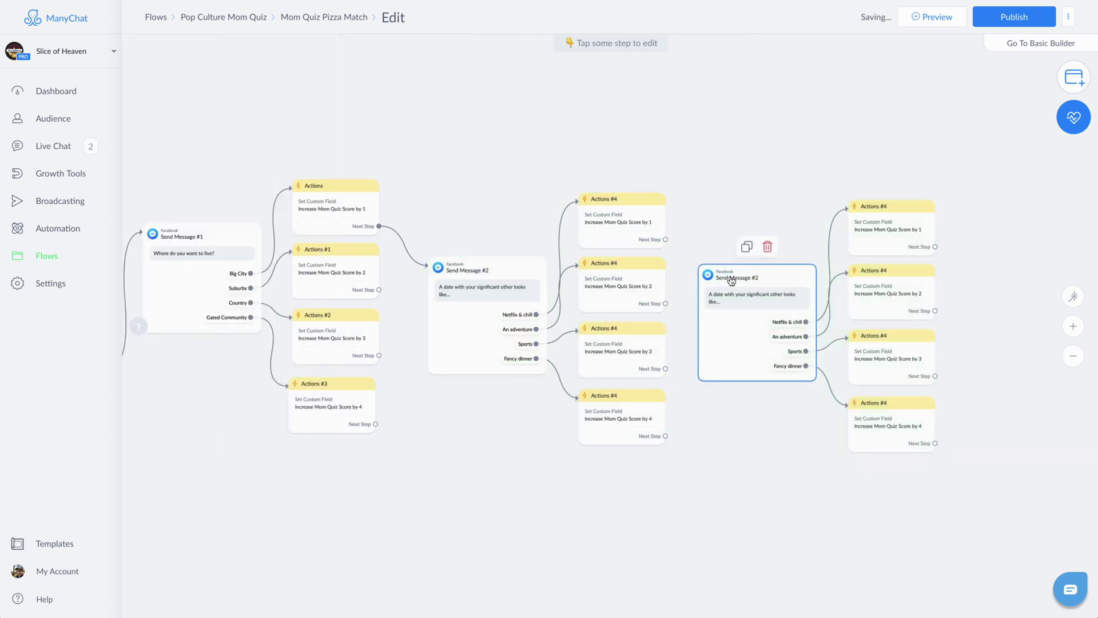
{"action": "left_click", "coordinate": [245, 50]}
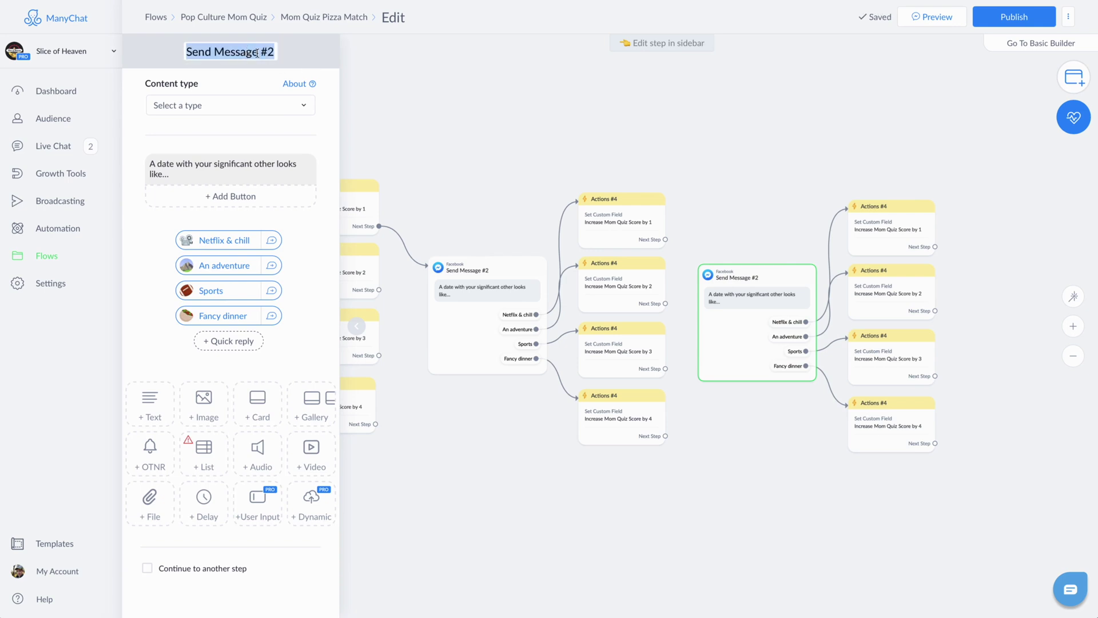
{"action": "type", "text": "Question 3"}
{"action": "key", "text": "Return"}
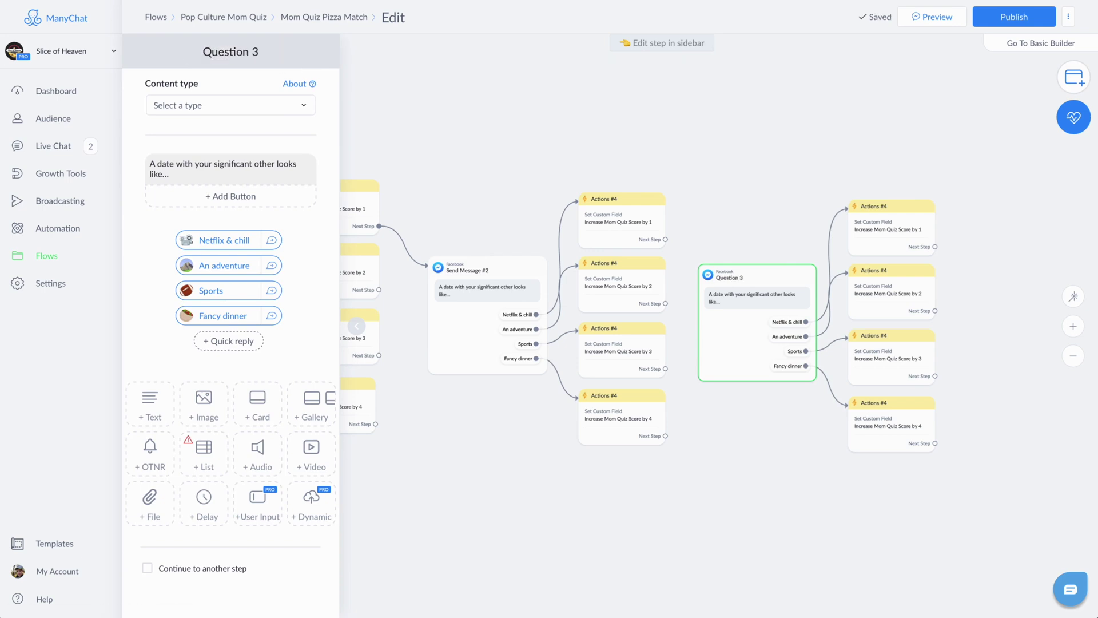
{"action": "left_click", "coordinate": [223, 166]}
{"action": "key", "text": "ctrl+a"}
{"action": "key", "text": "ctrl+v"}
Step: Change the first two replies to Jerry Springer with a trash can and Oprah with a battery
{"action": "left_click", "coordinate": [228, 240]}
{"action": "type", "text": "trash"}
{"action": "left_click", "coordinate": [317, 202]}
{"action": "type", "text": "Jerry Springer"}
{"action": "left_click", "coordinate": [225, 265]}
{"action": "left_click", "coordinate": [341, 238]}
{"action": "type", "text": "battery"}
{"action": "left_click", "coordinate": [316, 228]}
{"action": "type", "text": "Oprah"}
Step: Change the third reply to 'Live! w Regis & Kelly' with a coffee cup, and the fourth to Arsenio Hall
{"action": "left_click", "coordinate": [195, 290]}
{"action": "left_click", "coordinate": [341, 263]}
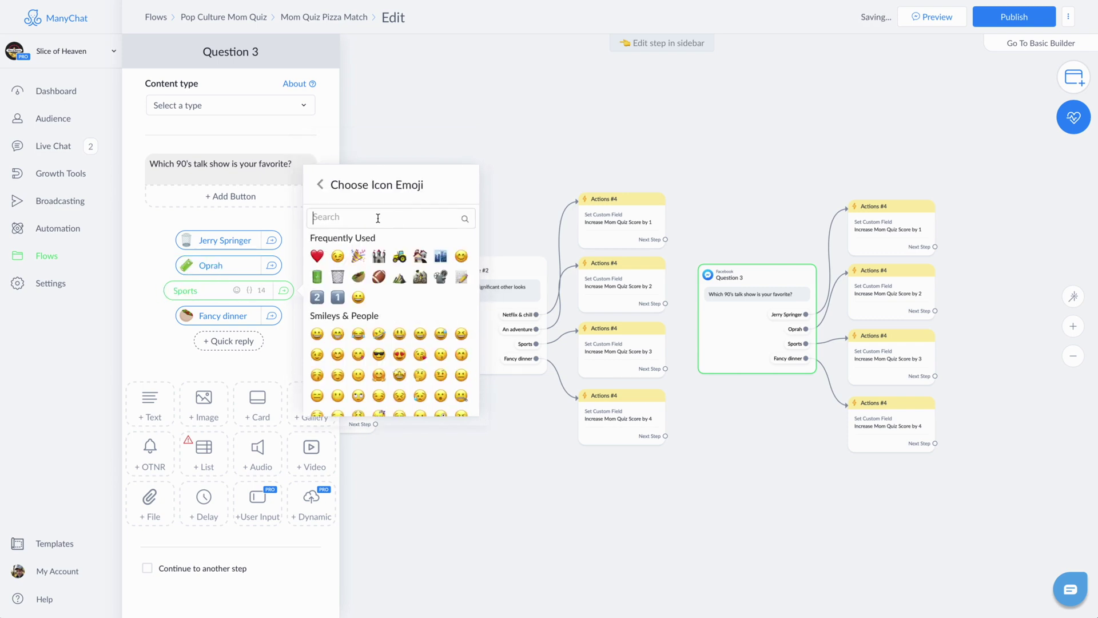
{"action": "type", "text": "coffe"}
{"action": "left_click", "coordinate": [317, 256]}
{"action": "type", "text": "Live! w/"}
{"action": "key", "text": "BackSpace"}
{"action": "key", "text": "BackSpace"}
{"action": "key", "text": "BackSpace"}
{"action": "key", "text": "BackSpace"}
{"action": "type", "text": "w Regis & Kelly"}
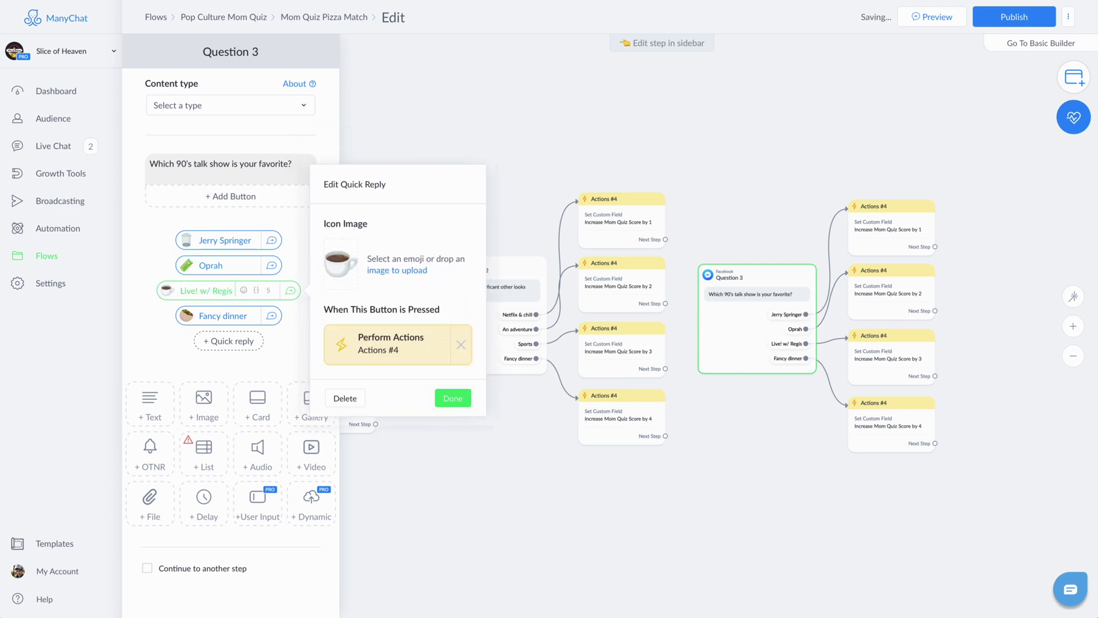
{"action": "left_click", "coordinate": [222, 315]}
{"action": "type", "text": "Arsenio Hall"}
Step: Give the Arsenio Hall reply a pizza icon and connect a score step onward to Question 3
{"action": "left_click", "coordinate": [340, 287]}
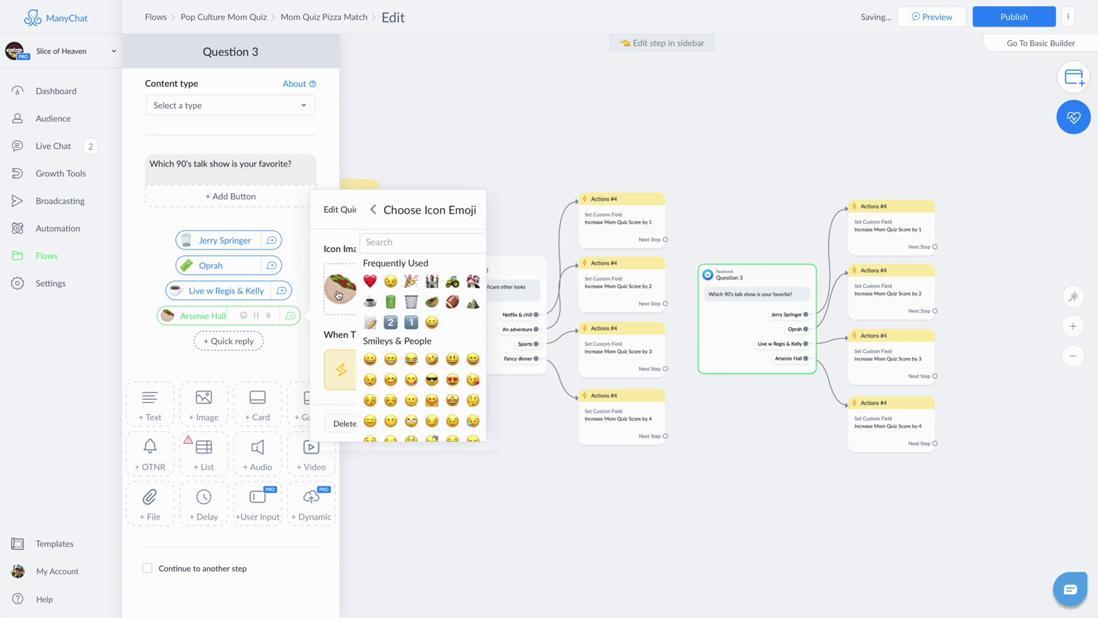
{"action": "type", "text": "pizza"}
{"action": "left_click", "coordinate": [368, 282]}
{"action": "left_click", "coordinate": [391, 368]}
{"action": "left_click", "coordinate": [230, 233]}
{"action": "left_click", "coordinate": [715, 335]}
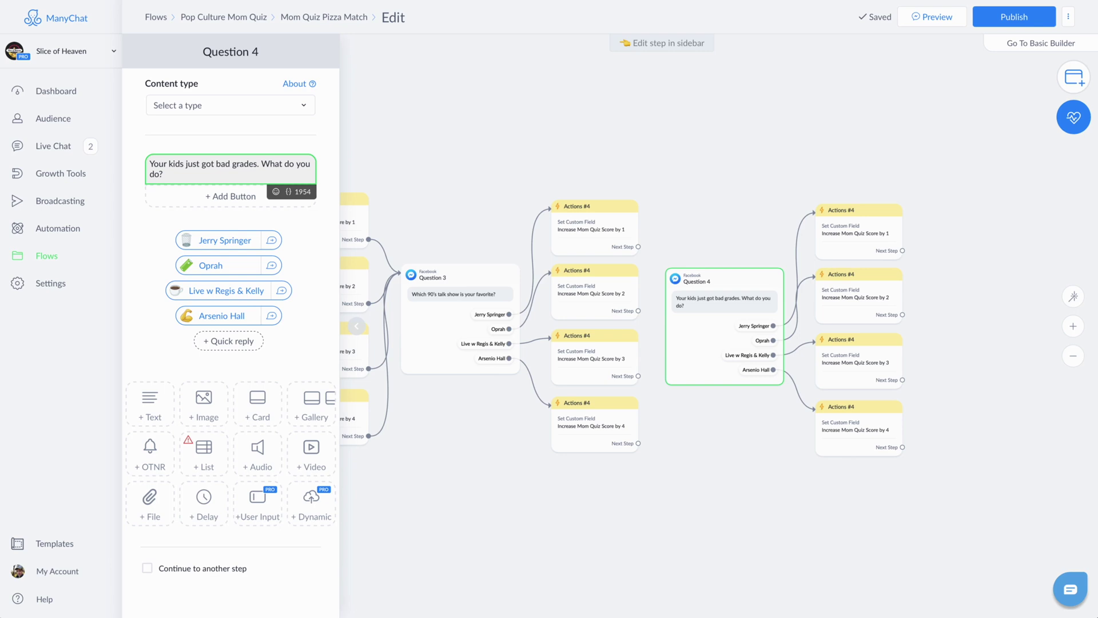
Step: Change the first two replies to Grounded! with an angry face and Help with homework with an SOS icon
{"action": "left_click", "coordinate": [207, 242]}
{"action": "type", "text": "Grounded!"}
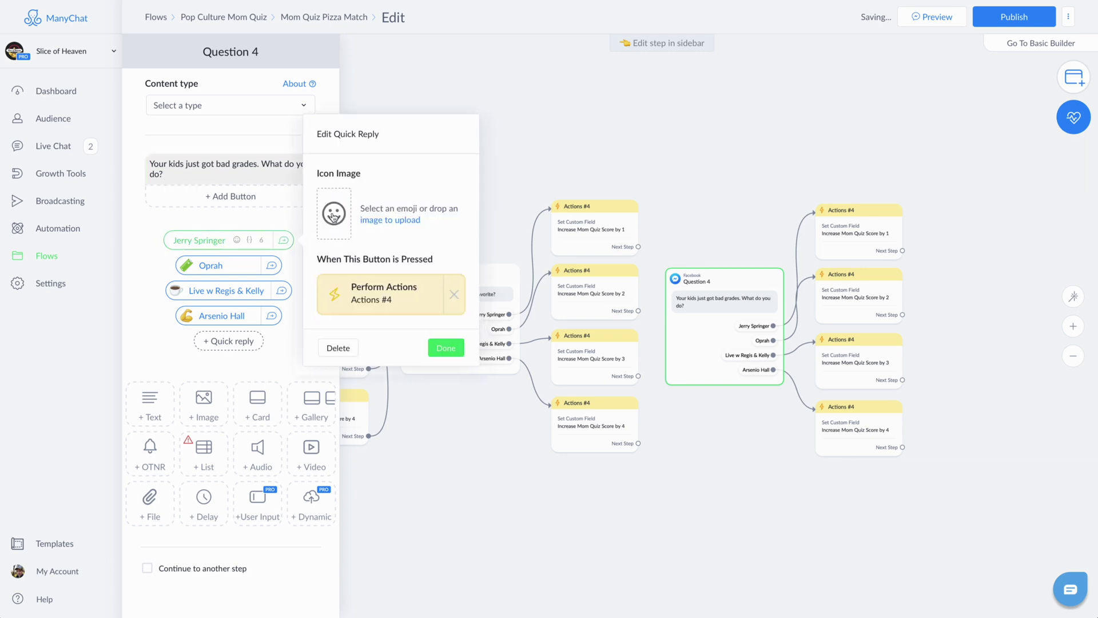
{"action": "left_click", "coordinate": [341, 239]}
{"action": "type", "text": "mad"}
{"action": "left_click", "coordinate": [341, 204]}
{"action": "left_click", "coordinate": [211, 267]}
{"action": "left_click", "coordinate": [341, 239]}
{"action": "type", "text": "help"}
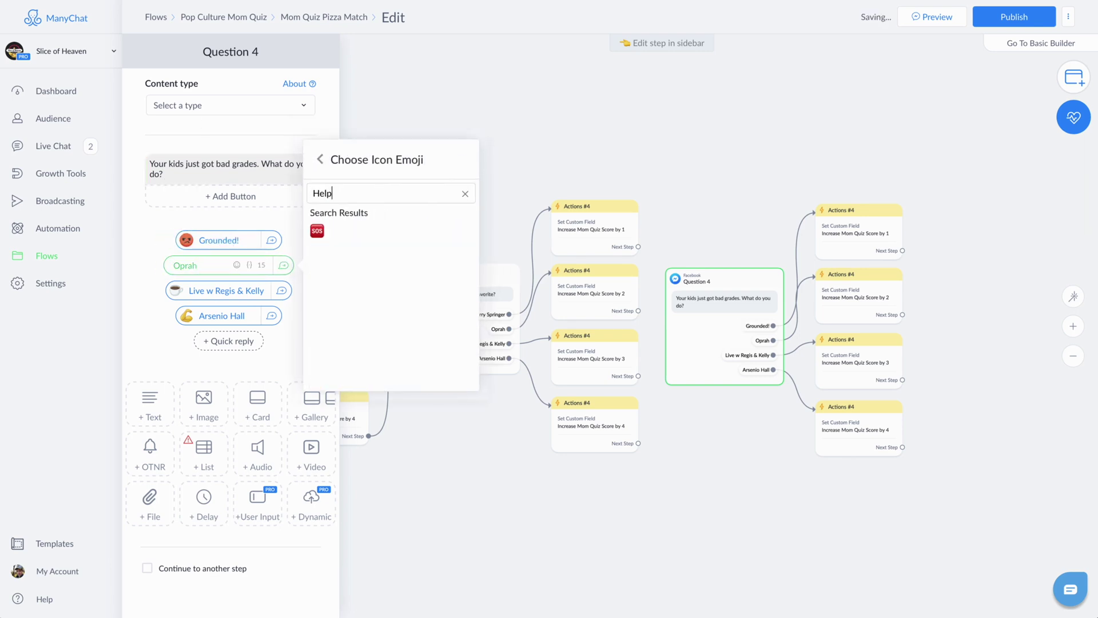
{"action": "left_click", "coordinate": [314, 228]}
{"action": "left_click", "coordinate": [211, 266]}
{"action": "type", "text": "Help with homework"}
Step: Change the third reply to Have their looks with a star, and give the fourth a teacher icon
{"action": "left_click", "coordinate": [238, 289]}
{"action": "left_click", "coordinate": [341, 264]}
{"action": "type", "text": "p"}
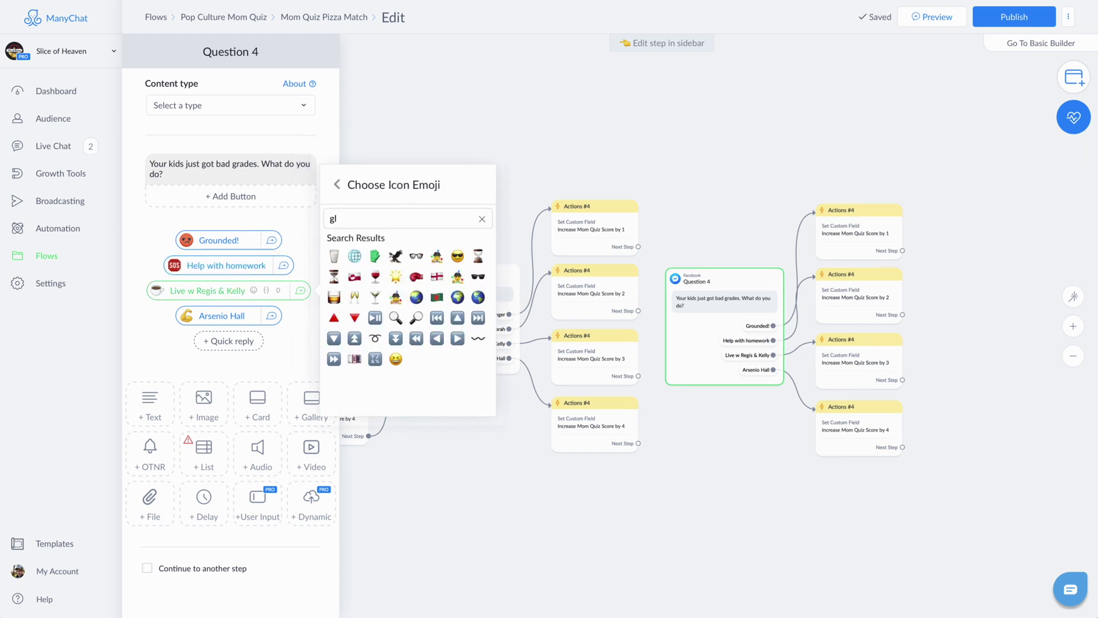
{"action": "left_click", "coordinate": [334, 255]}
{"action": "left_click", "coordinate": [206, 290]}
{"action": "type", "text": "At least pretty"}
{"action": "key", "text": "ctrl+a"}
{"action": "type", "text": "Have their looks"}
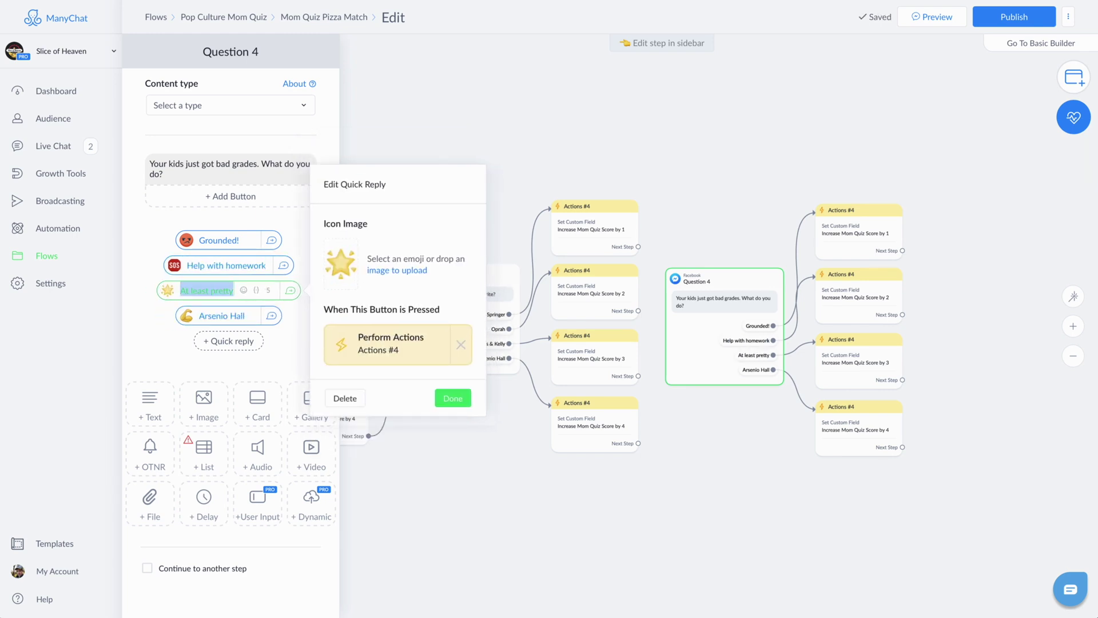
{"action": "left_click", "coordinate": [206, 315]}
{"action": "left_click", "coordinate": [341, 290]}
{"action": "left_click", "coordinate": [326, 271]}
Step: Name the fourth reply Hire a tutor, then copy and paste Question 4 with its score steps
{"action": "type", "text": "Hire a tu"}
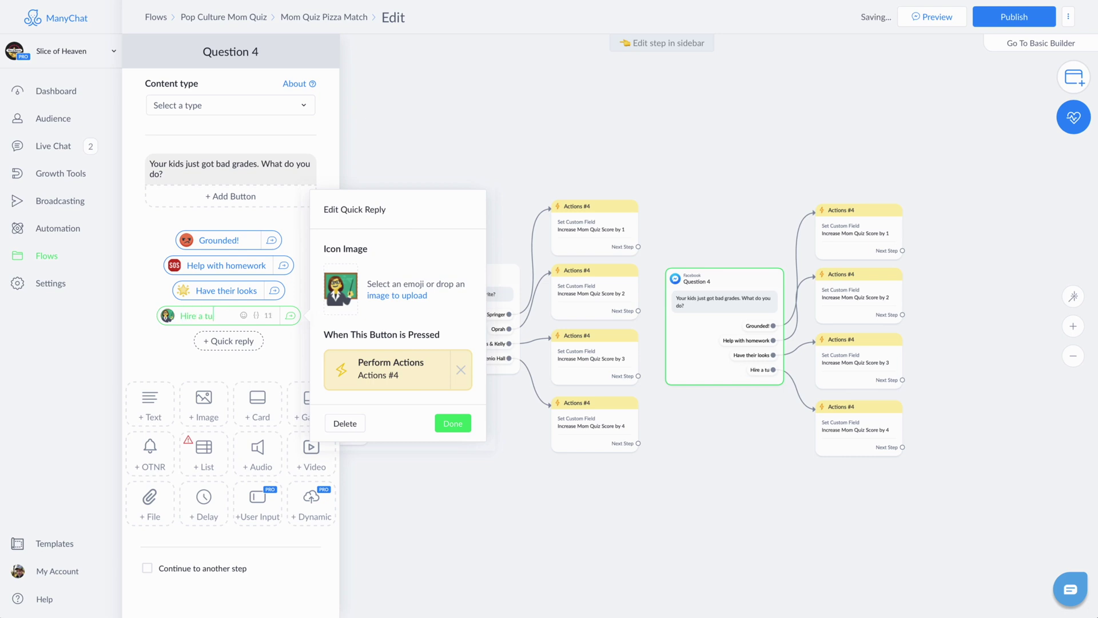
{"action": "type", "text": "tor"}
{"action": "left_click", "coordinate": [452, 423]}
{"action": "left_click_drag", "start_coordinate": [652, 195], "coordinate": [915, 457]}
{"action": "key", "text": "super+c"}
{"action": "key", "text": "super+v"}
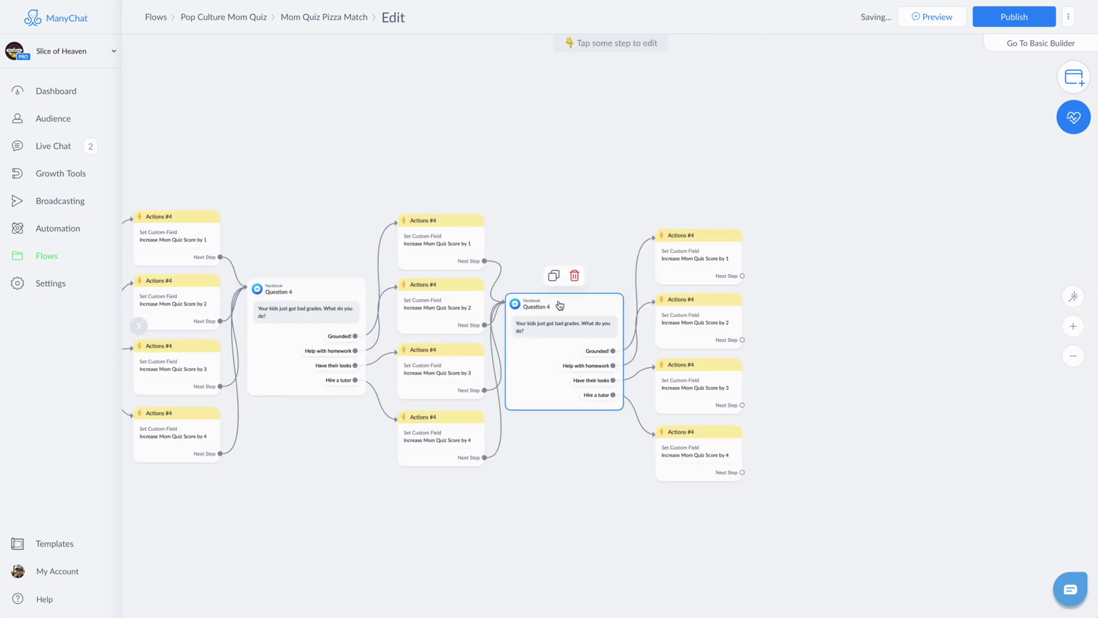
Step: Paste the Mother's Day question into the copy and give the first reply a card emoji
{"action": "left_click", "coordinate": [564, 343]}
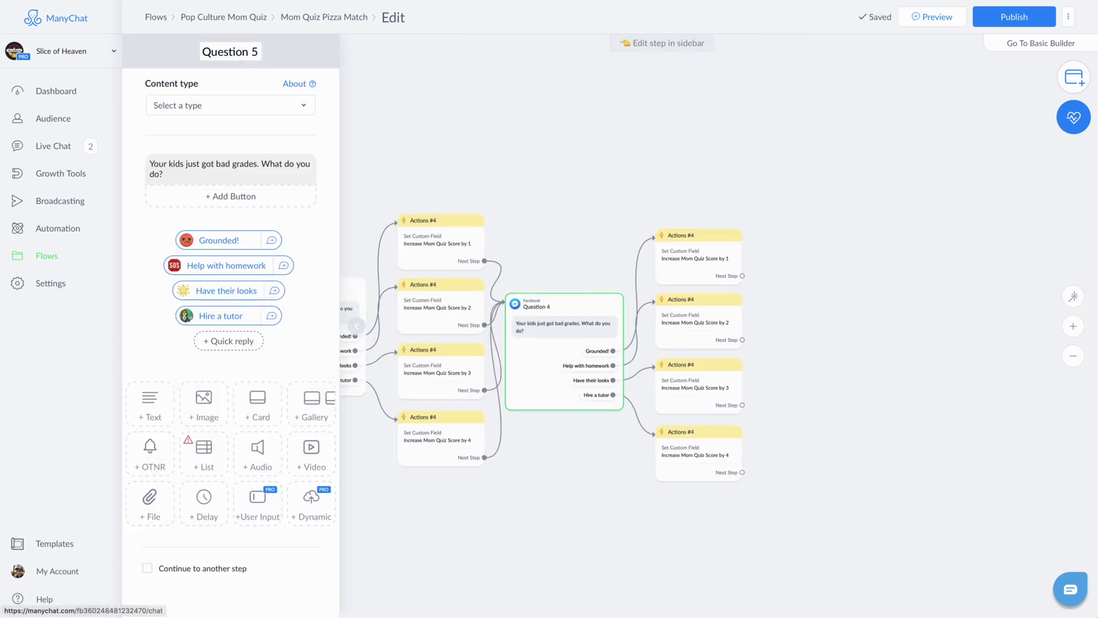
{"action": "left_click", "coordinate": [229, 169]}
{"action": "key", "text": "super+a"}
{"action": "key", "text": "super+v"}
{"action": "left_click", "coordinate": [219, 240]}
{"action": "left_click", "coordinate": [341, 213]}
{"action": "scroll", "coordinate": [389, 286], "scroll_direction": "down", "scroll_amount": 1}
{"action": "left_click", "coordinate": [400, 258]}
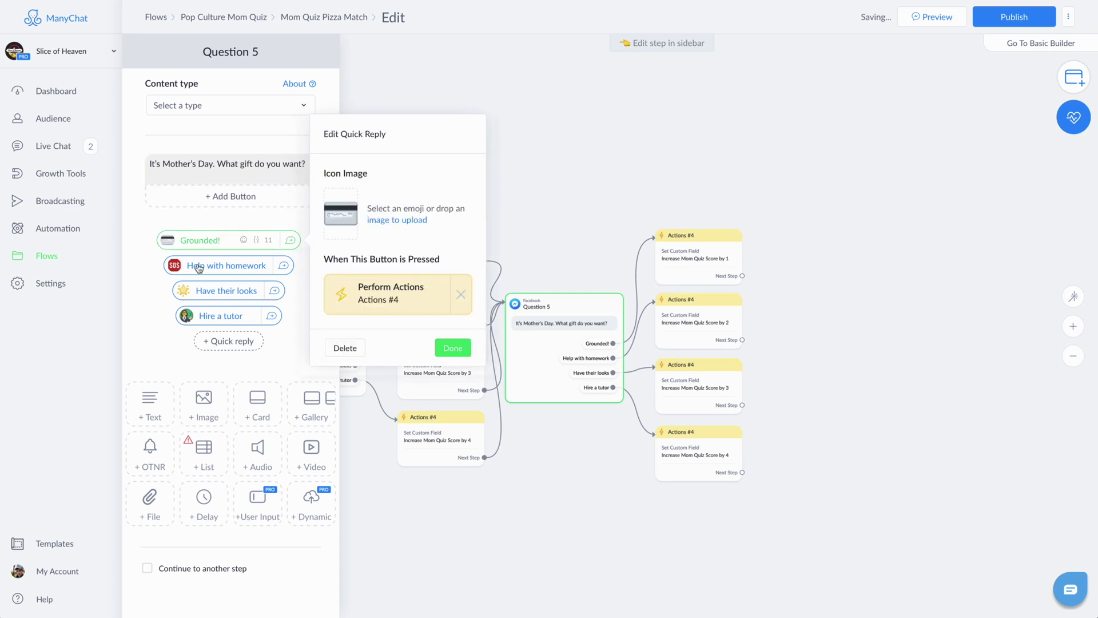
Step: Set bathtub and card emojis on the second and third replies, then copy and paste the group
{"action": "left_click", "coordinate": [218, 265]}
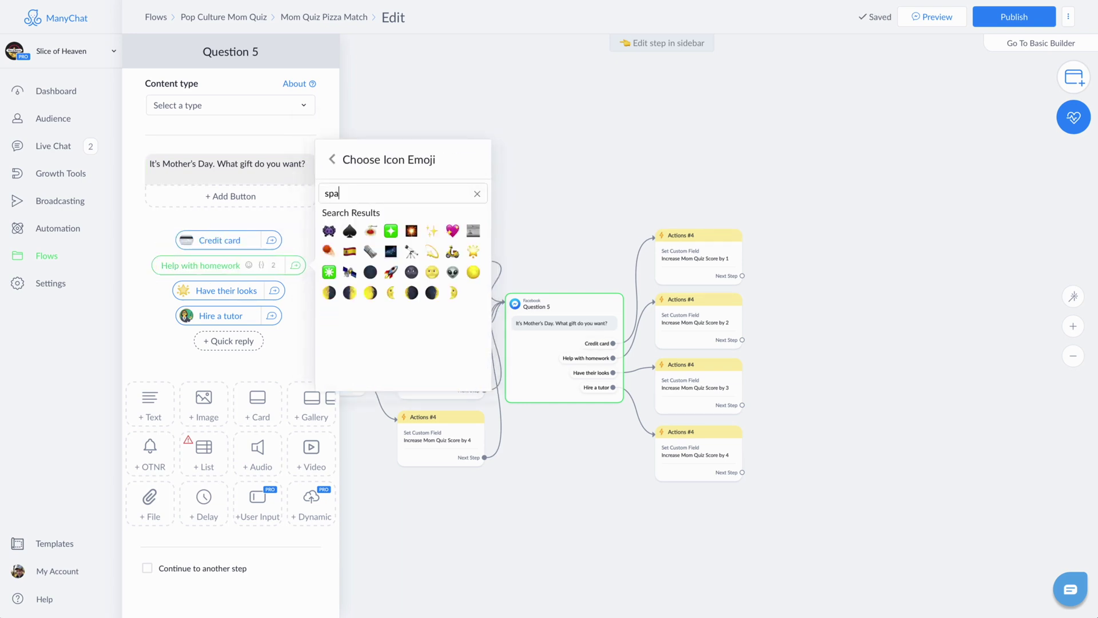
{"action": "left_click", "coordinate": [477, 193]}
{"action": "type", "text": "bath"}
{"action": "left_click", "coordinate": [412, 231]}
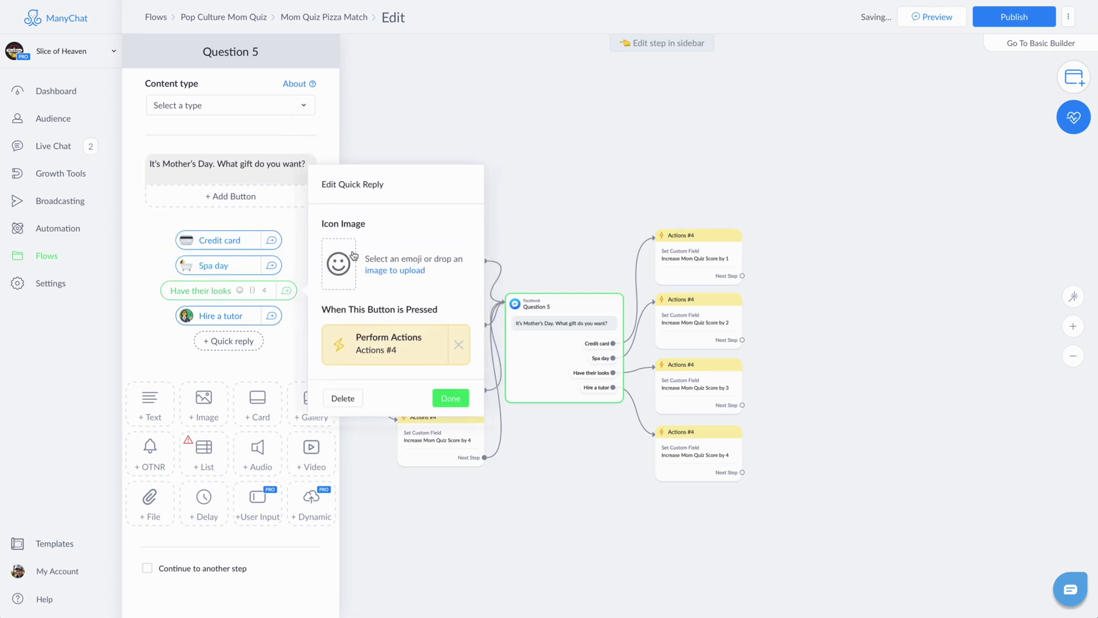
{"action": "left_click", "coordinate": [338, 263]}
{"action": "type", "text": "card"}
{"action": "left_click", "coordinate": [376, 258]}
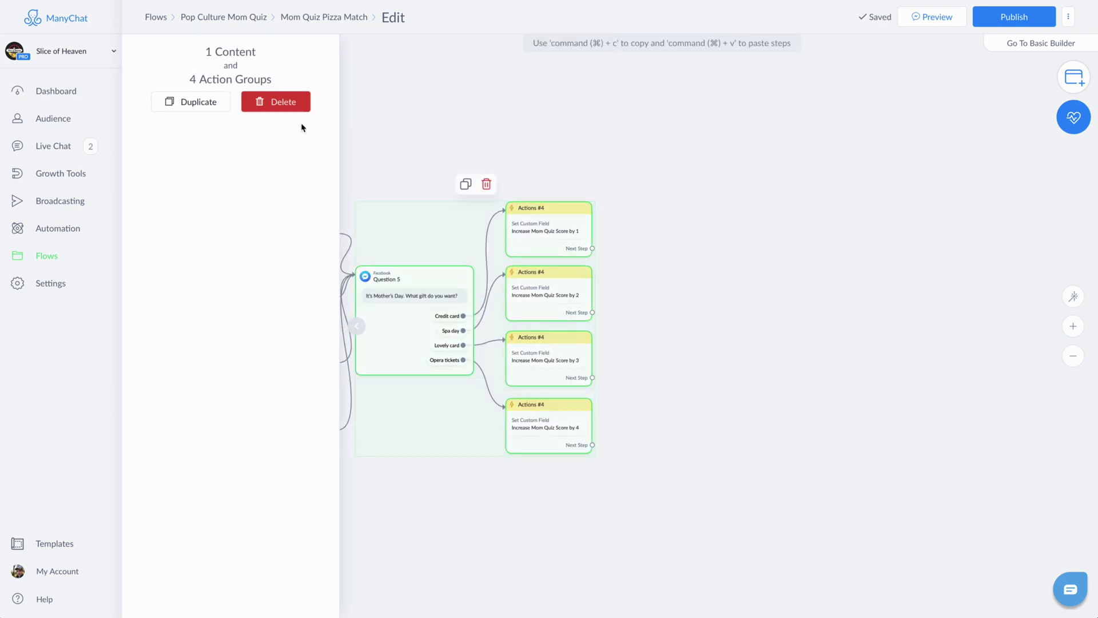
{"action": "key", "text": "super+c"}
{"action": "key", "text": "super+v"}
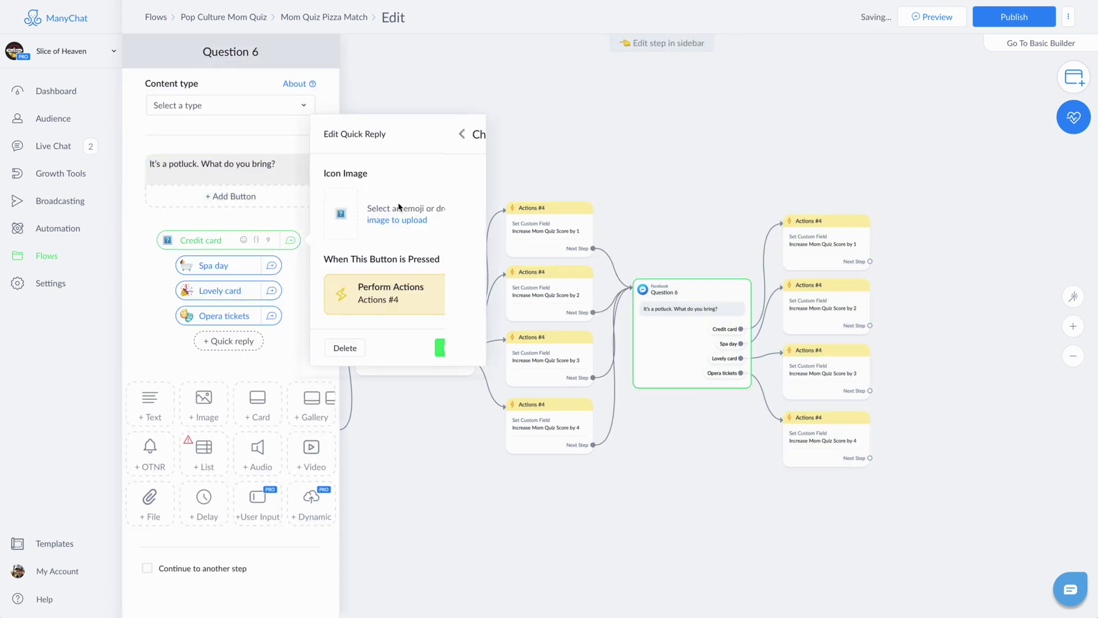
Step: Add emoji icons to Question 6's replies: Yeah....no, Fast food, A new recipe, Vegan option
{"action": "left_click", "coordinate": [399, 207]}
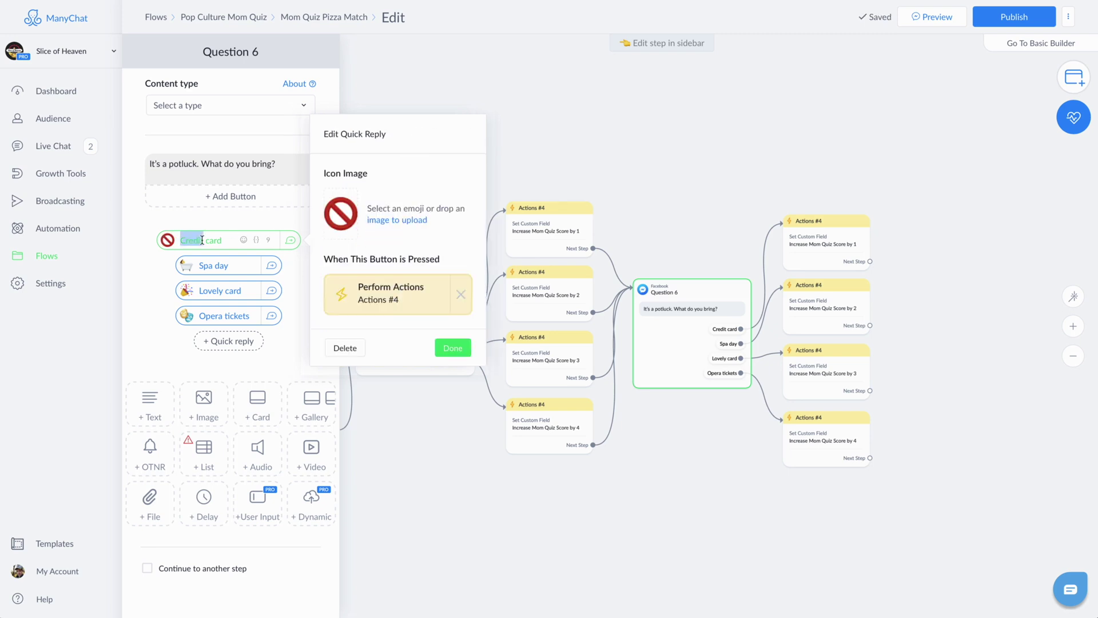
{"action": "left_click", "coordinate": [204, 265]}
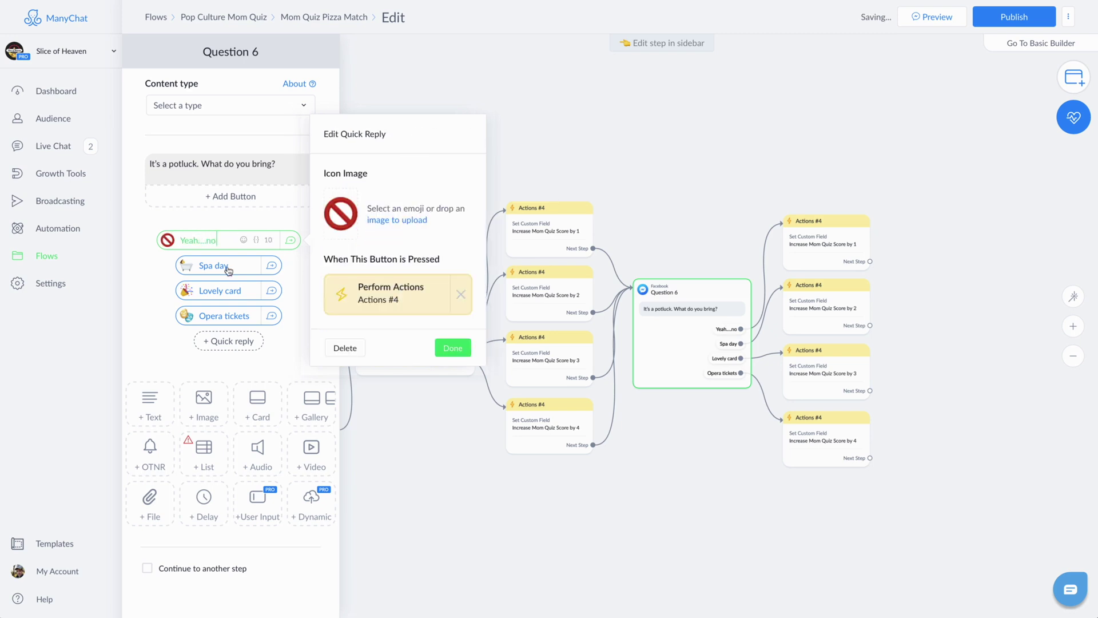
{"action": "left_click", "coordinate": [340, 238]}
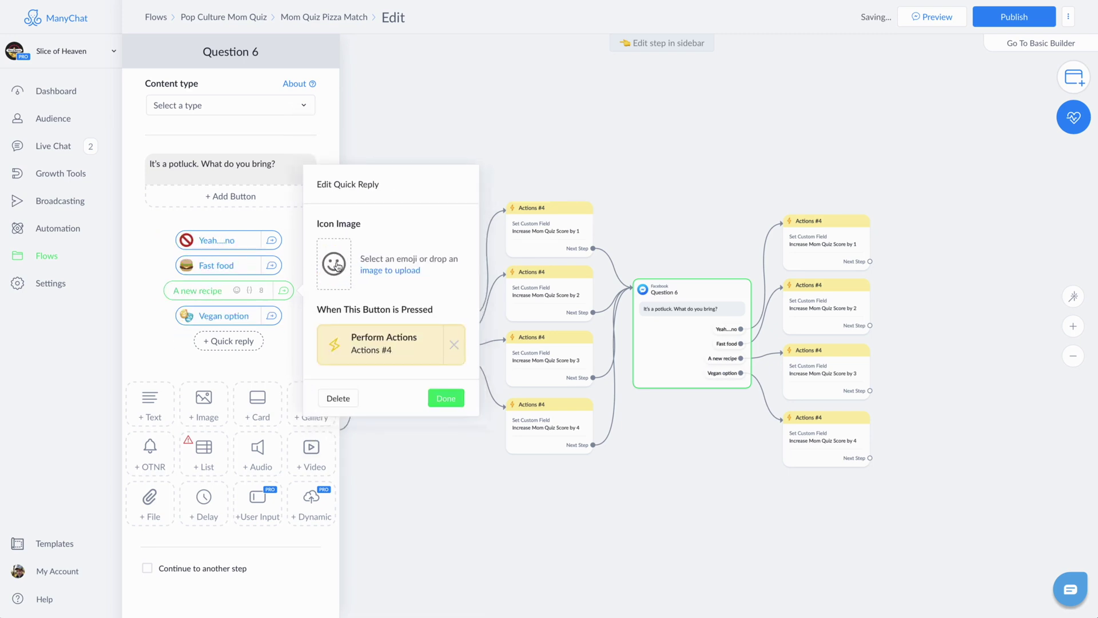
{"action": "left_click", "coordinate": [338, 266]}
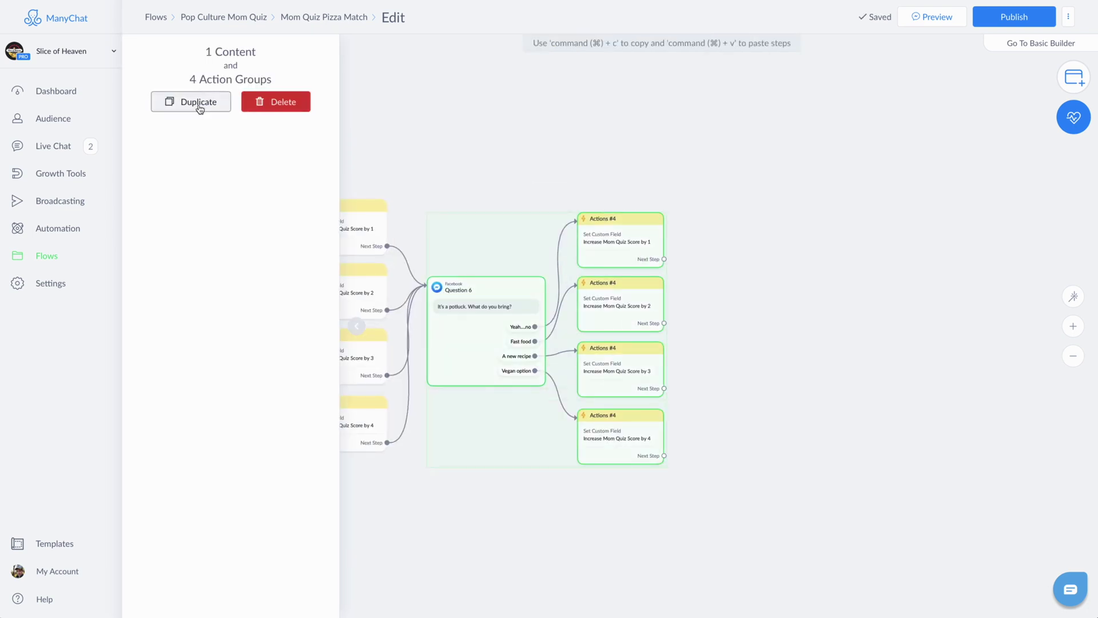
Step: Duplicate Question 6 as Question 7 asking about hobbies: Television, Social activism, Cooking, Singing
{"action": "left_click", "coordinate": [198, 107]}
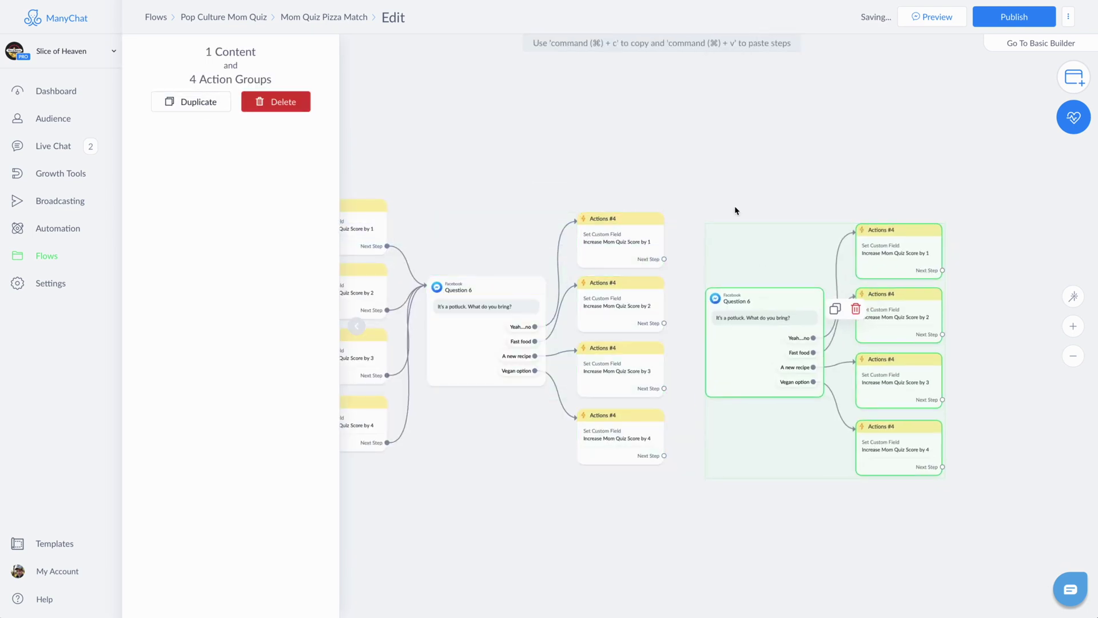
{"action": "left_click", "coordinate": [736, 211]}
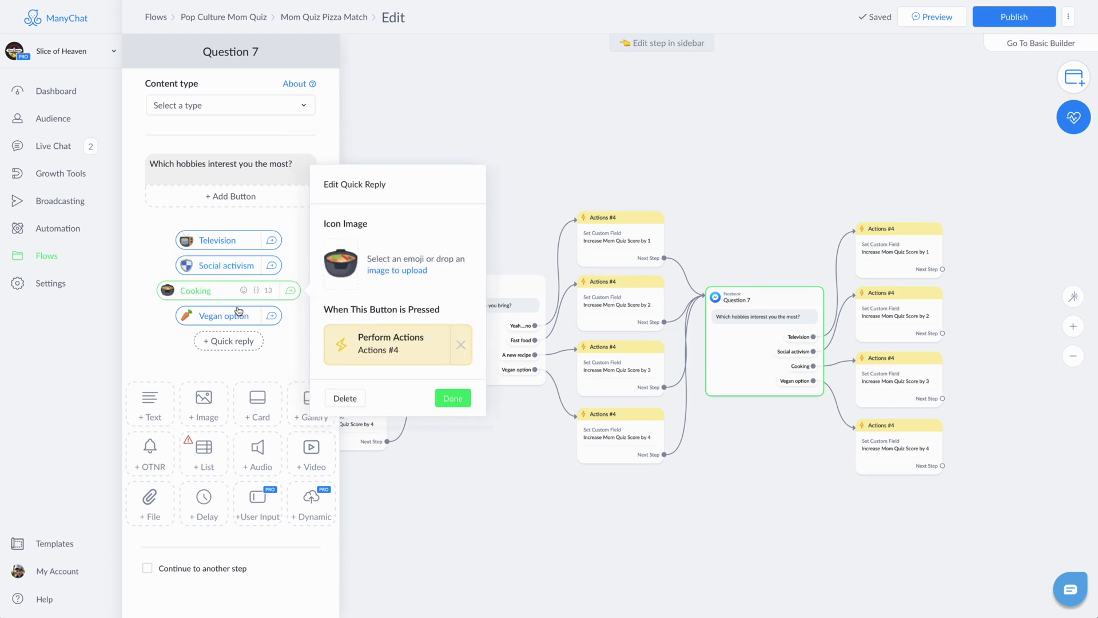
{"action": "left_click", "coordinate": [239, 316]}
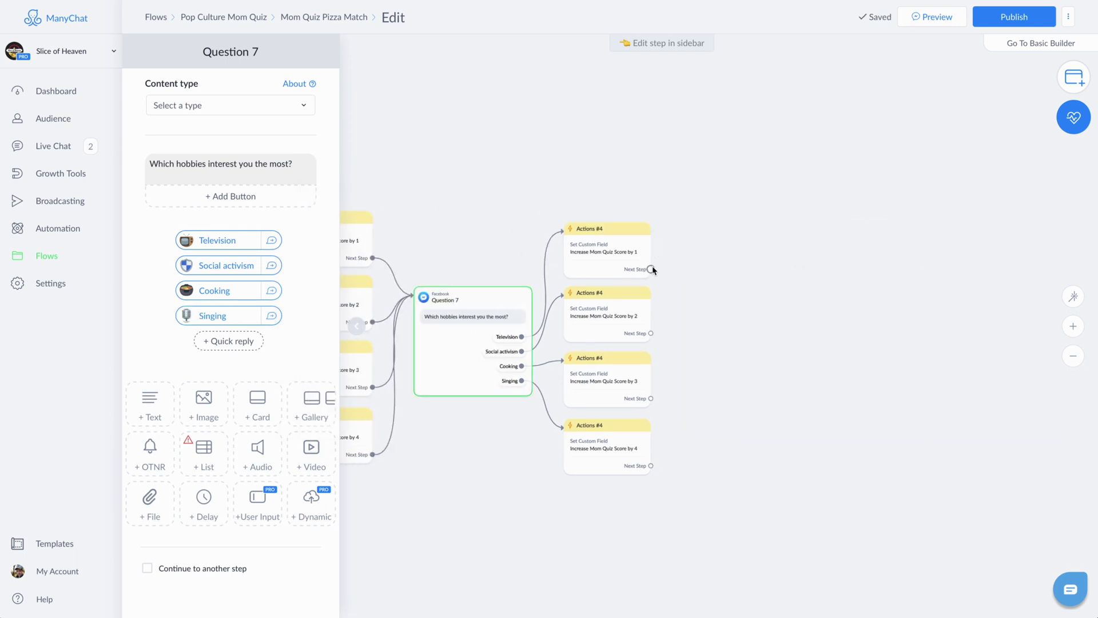
Step: Link Question 7's first Actions step to a new Start Flow step
{"action": "left_click", "coordinate": [652, 269]}
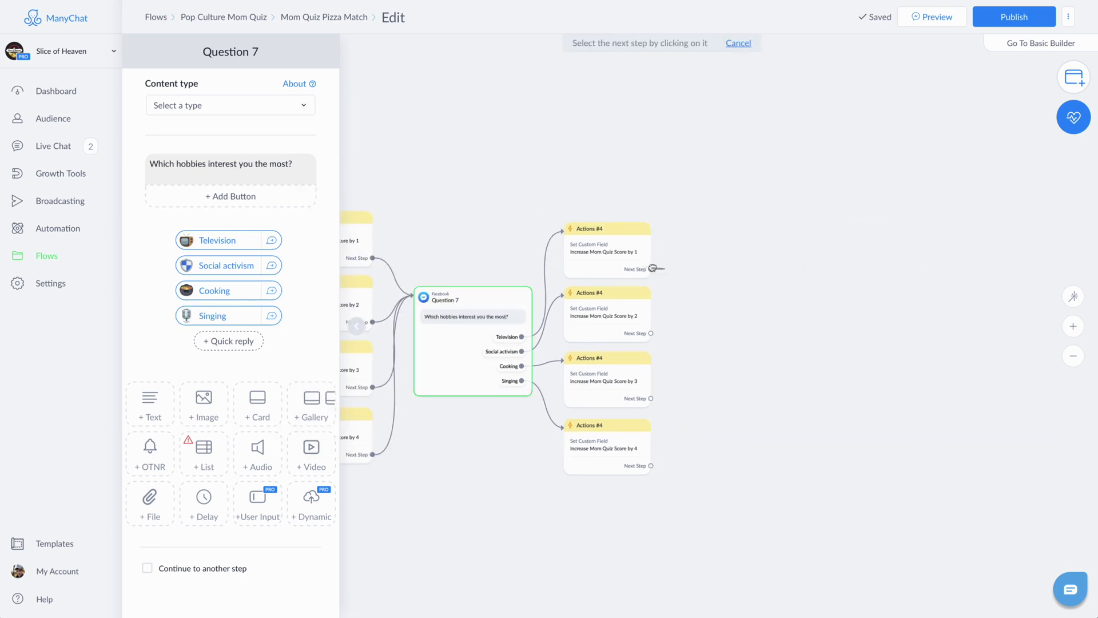
{"action": "left_click", "coordinate": [724, 317]}
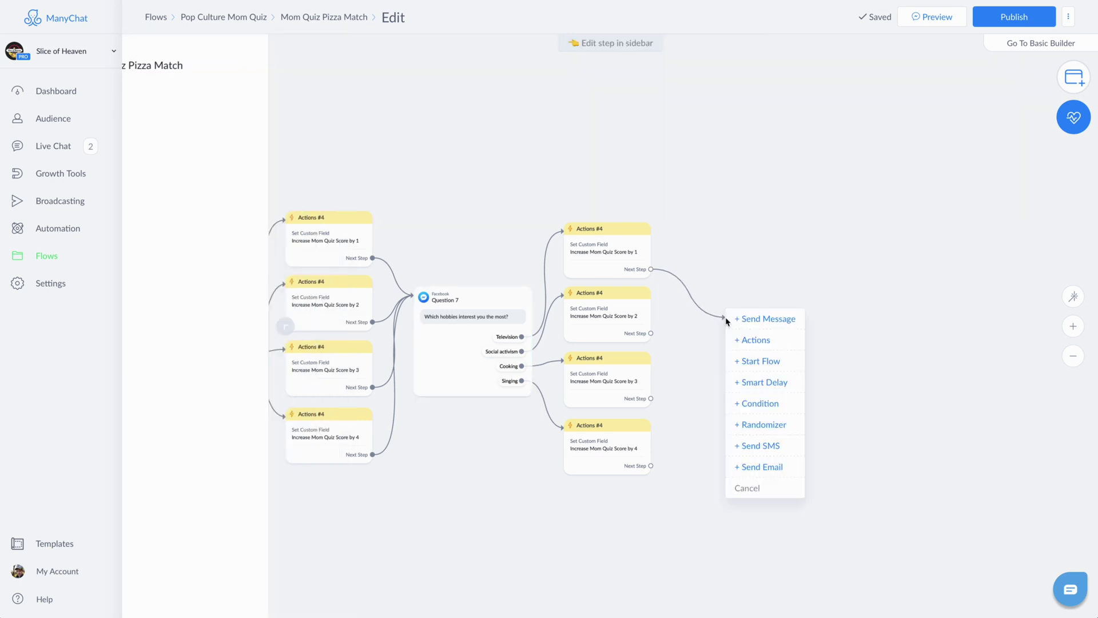
{"action": "left_click", "coordinate": [752, 361]}
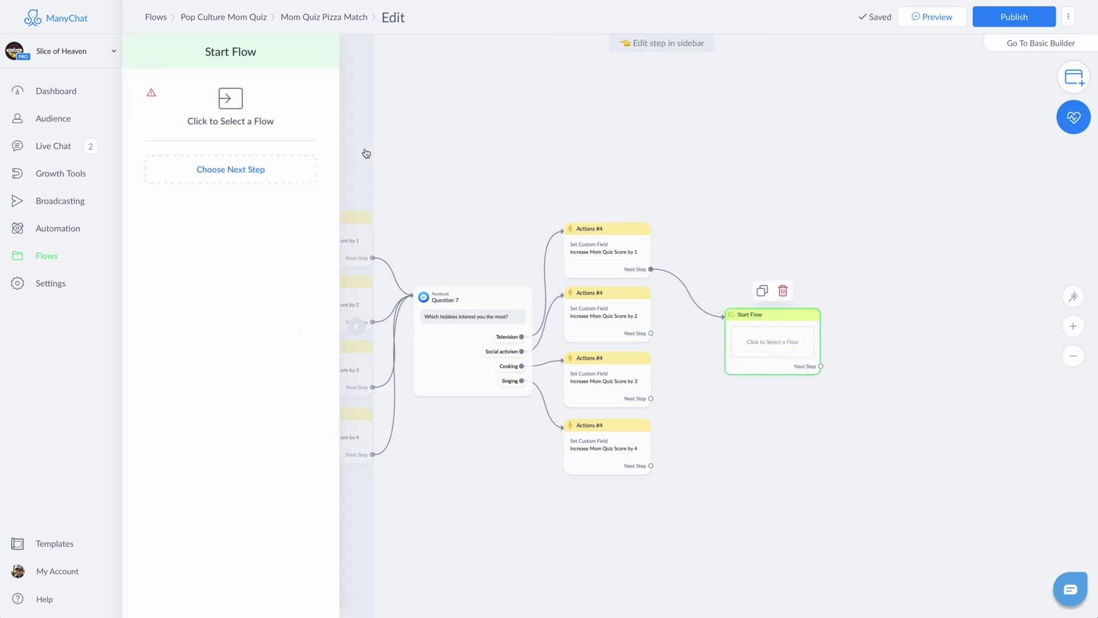
Step: Have it start a new flow in the Pop Culture Mom Quiz folder named 'Mom Quiz Tab…'
{"action": "left_click", "coordinate": [233, 100]}
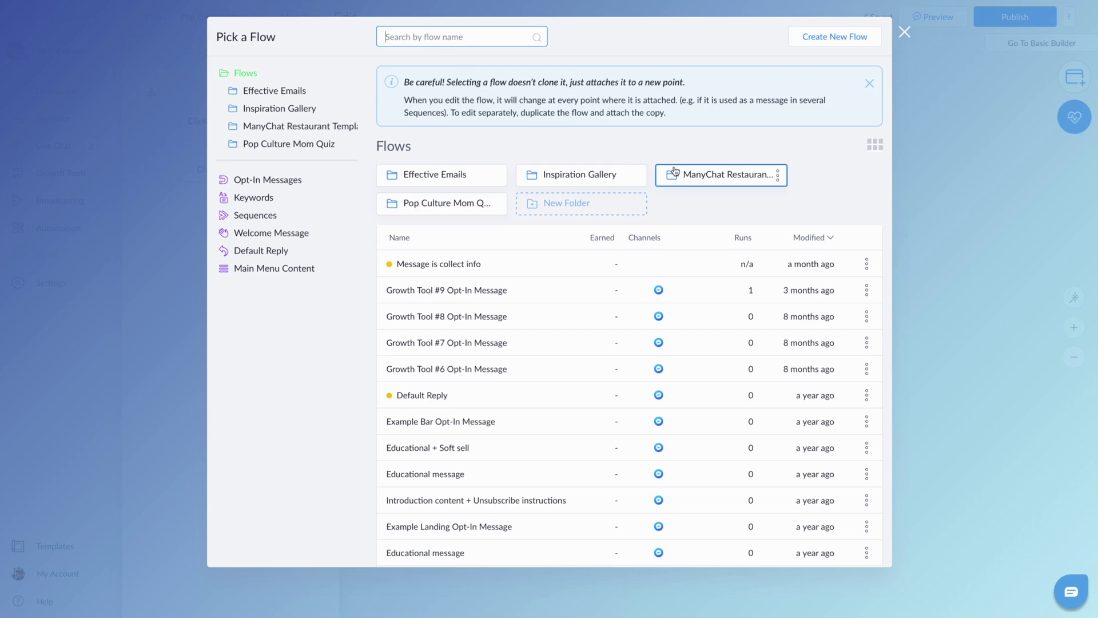
{"action": "left_click", "coordinate": [438, 206]}
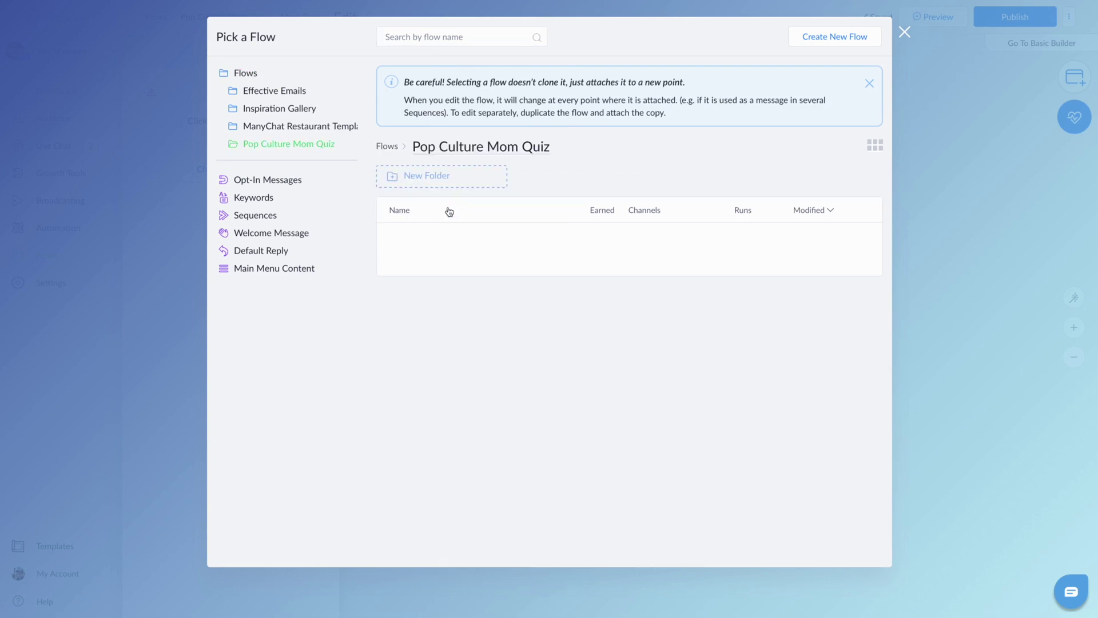
{"action": "left_click", "coordinate": [835, 39]}
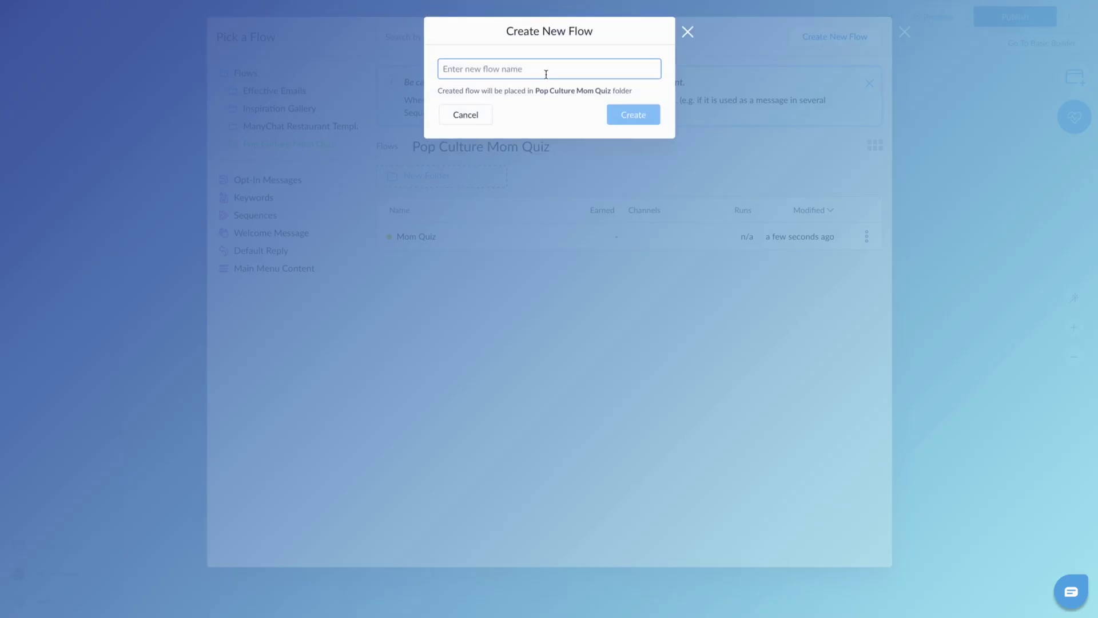
{"action": "type", "text": "Mom Quiz Tabulation"}
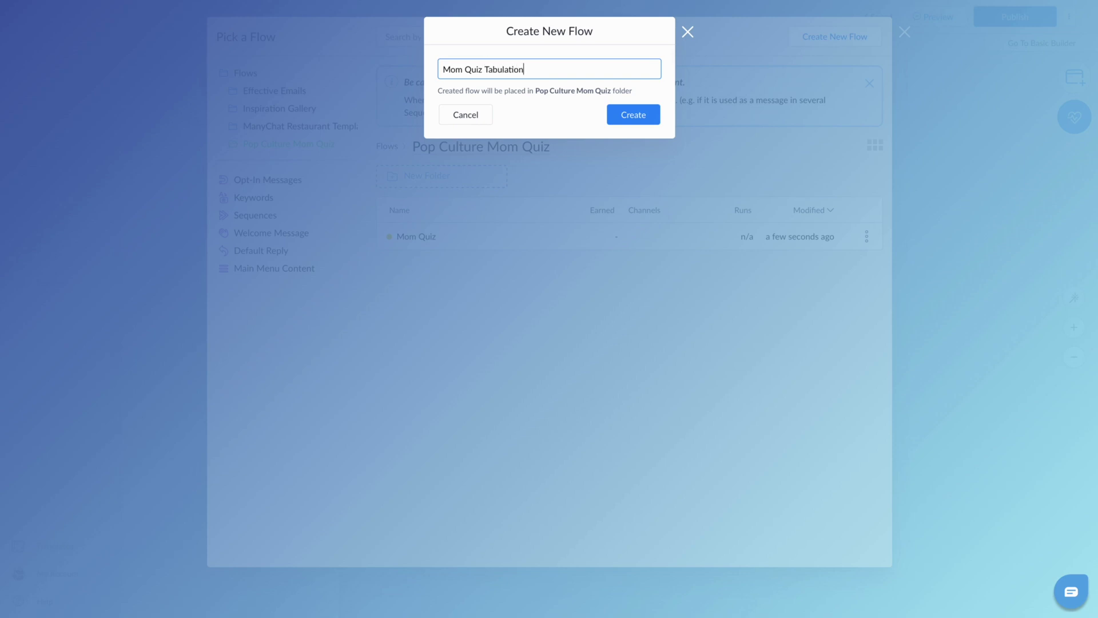
Step: Create the flow and write its starting message: 'Okey doke. Let's do a little matheroo and see what pop culture Mom you are'
{"action": "key", "text": "Return"}
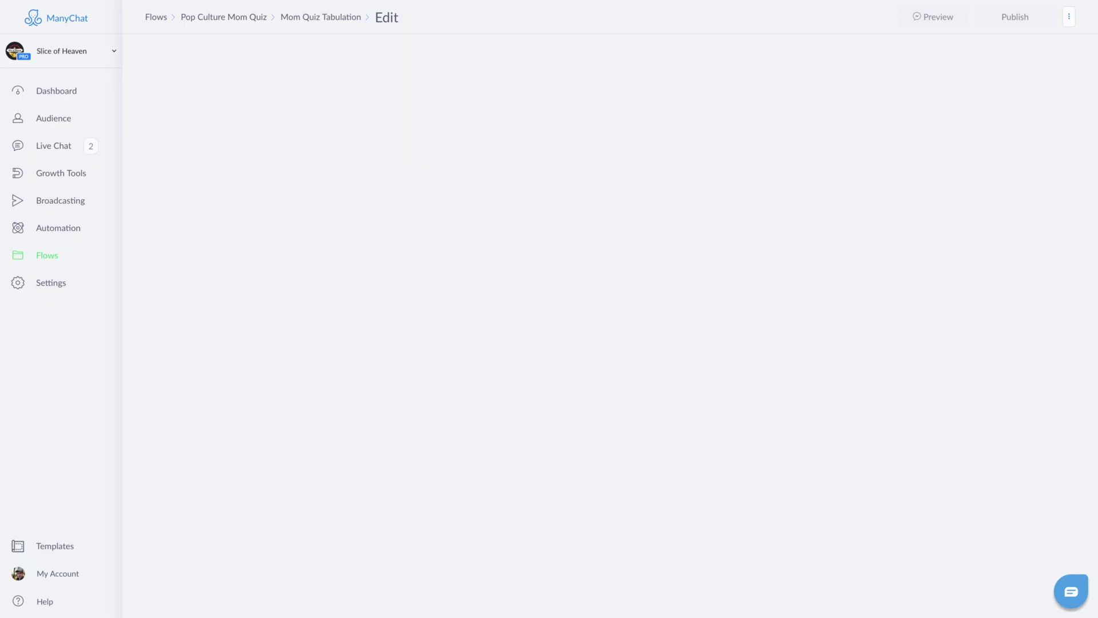
{"action": "left_click_drag", "start_coordinate": [633, 318], "coordinate": [441, 240]}
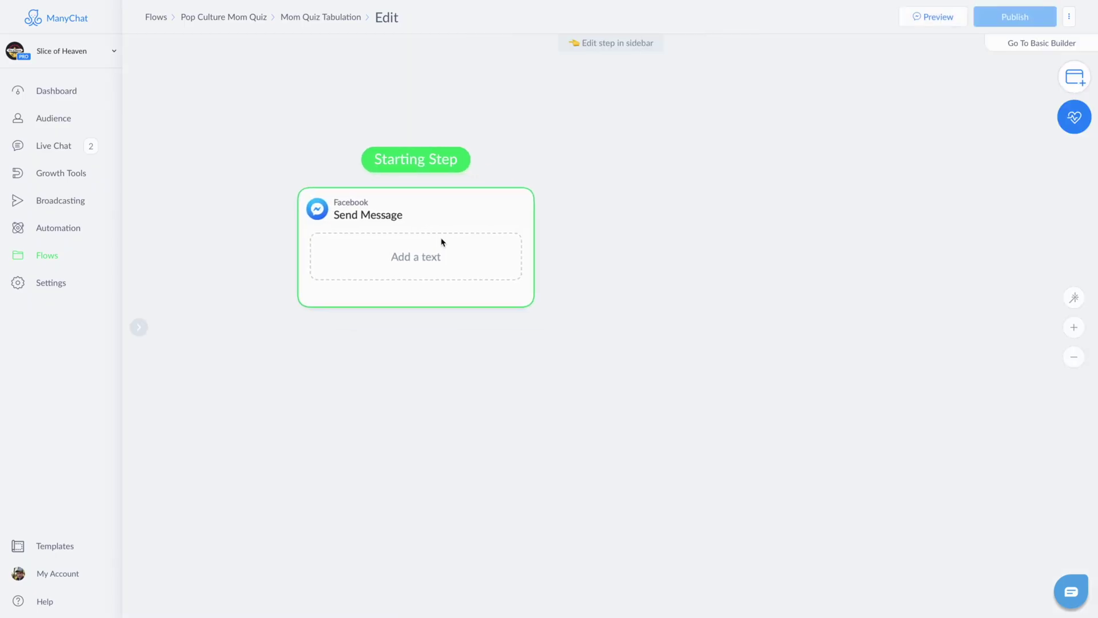
{"action": "left_click", "coordinate": [427, 267]}
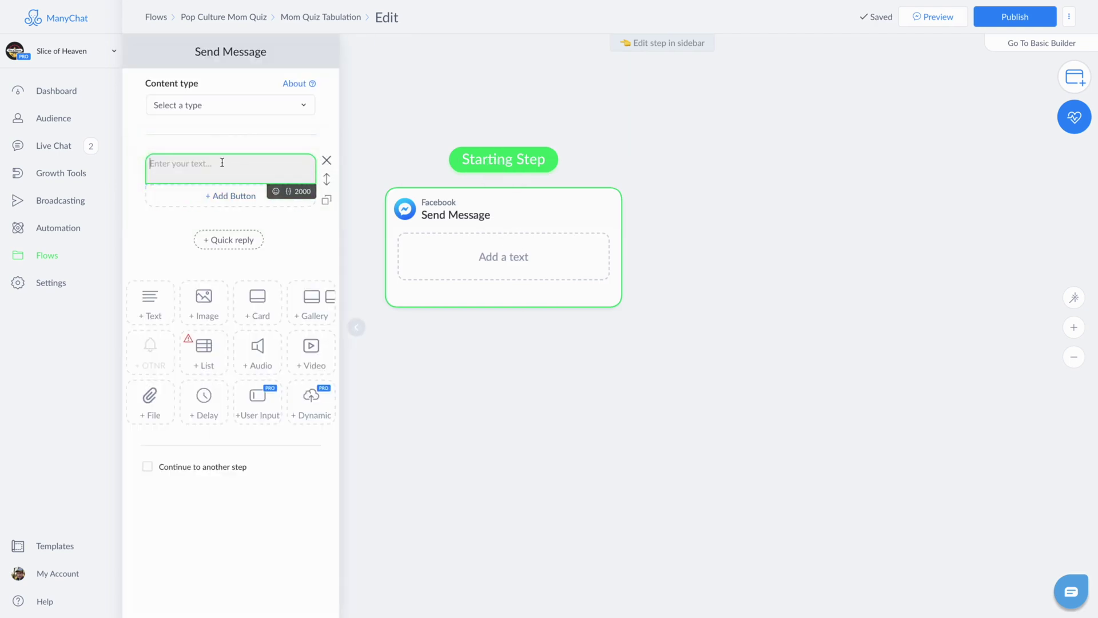
{"action": "type", "text": "Okey doke"}
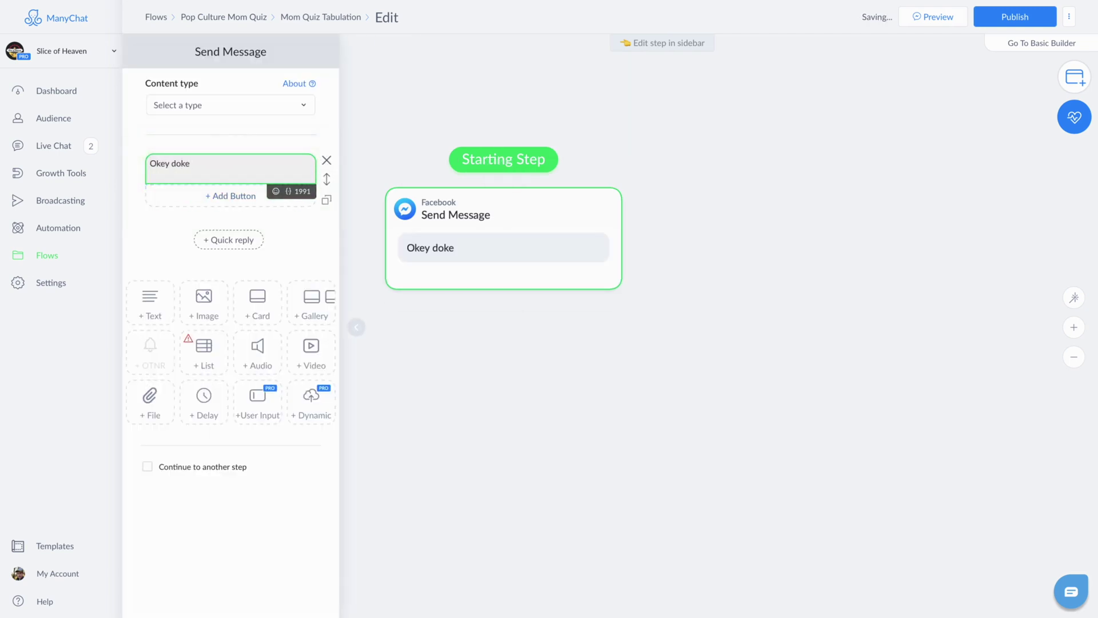
{"action": "type", "text": ". Let's do a little matheroo and see what pop culture Mom you are!"}
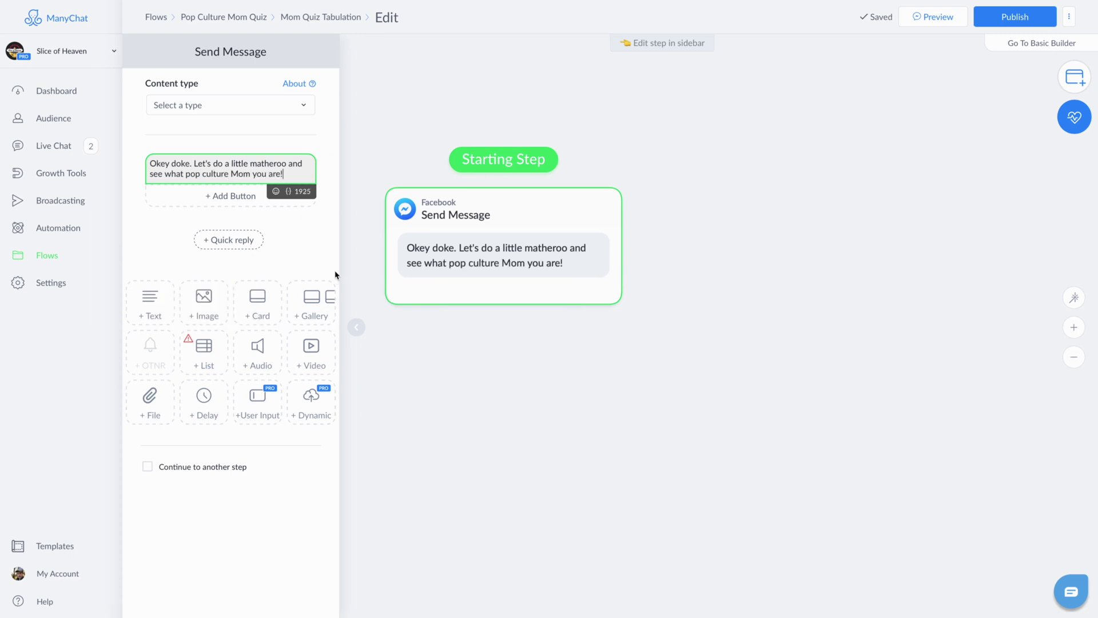
Step: Add a 3-second typing delay and make the message continue to a next step
{"action": "left_click_drag", "start_coordinate": [204, 399], "coordinate": [215, 228]}
{"action": "left_click", "coordinate": [247, 258]}
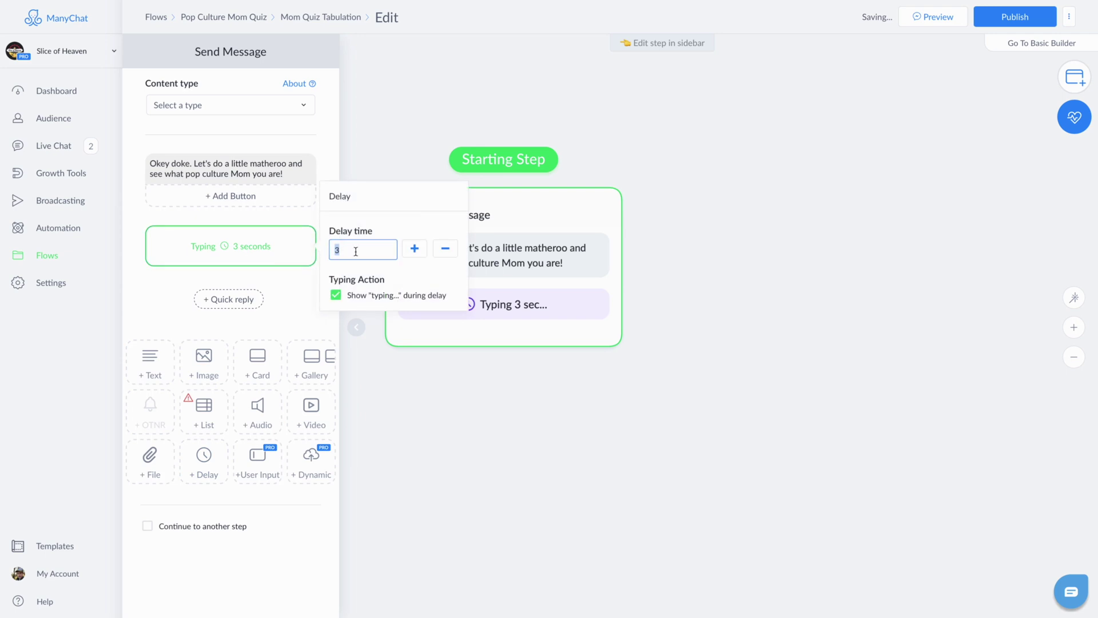
{"action": "left_click", "coordinate": [458, 258]}
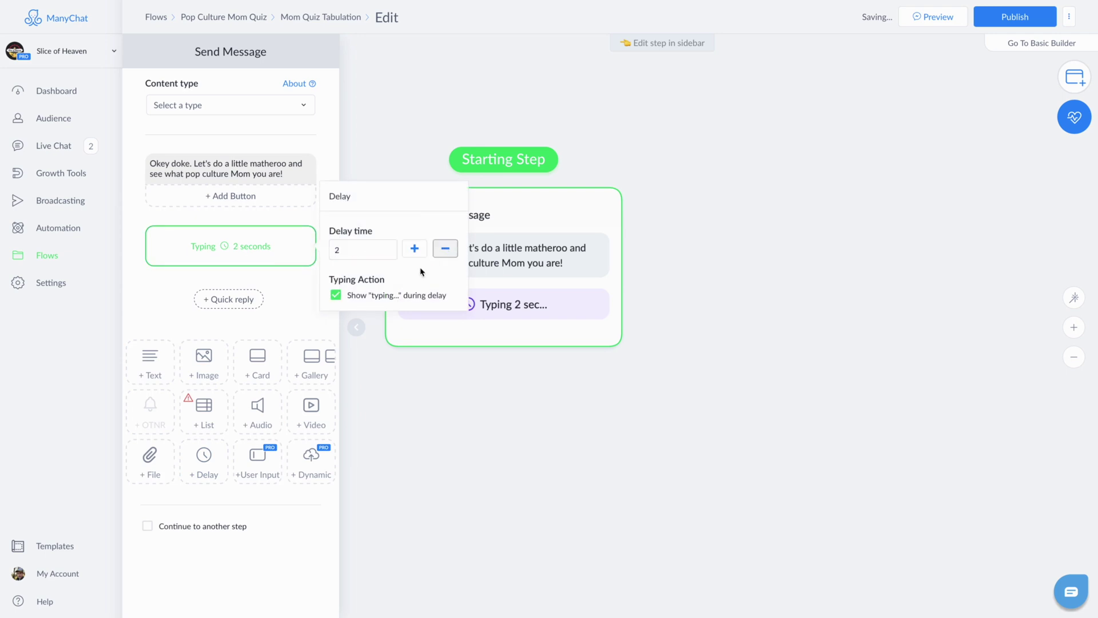
{"action": "left_click", "coordinate": [295, 527]}
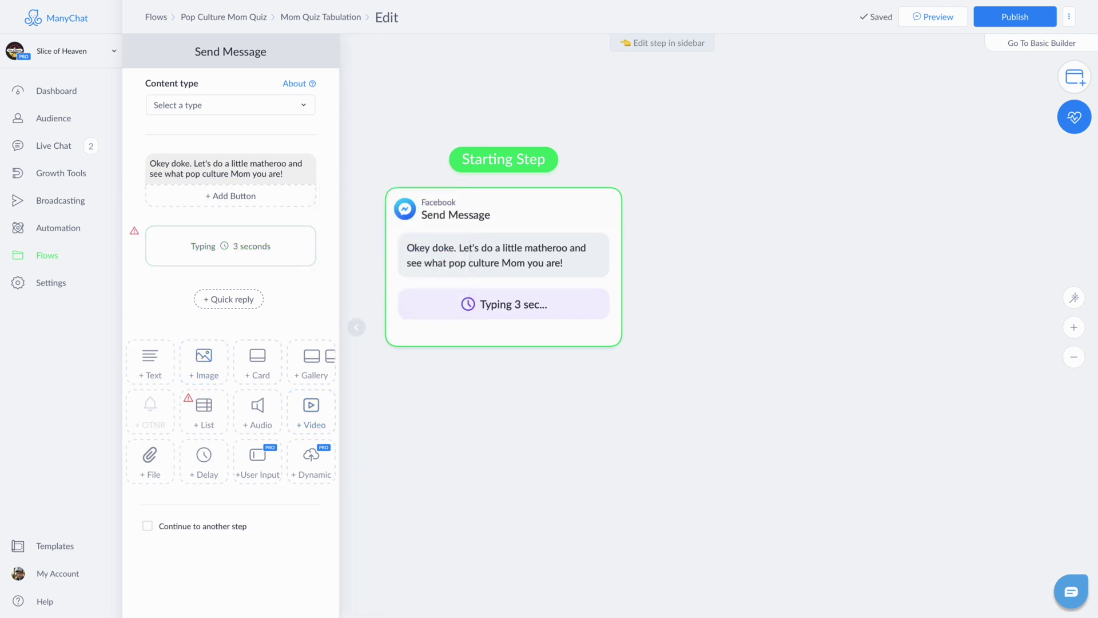
{"action": "left_click", "coordinate": [191, 526]}
{"action": "left_click", "coordinate": [623, 355]}
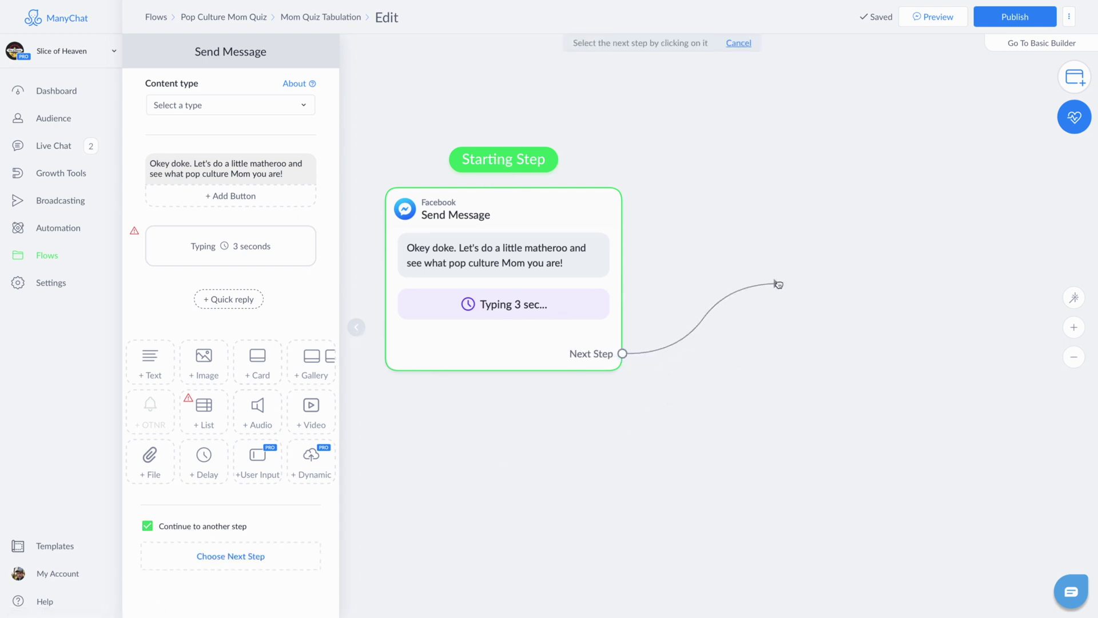
{"action": "left_click", "coordinate": [778, 283]}
Step: Add a Condition step with the rule Mom Quiz Score greater than 7
{"action": "left_click", "coordinate": [809, 368]}
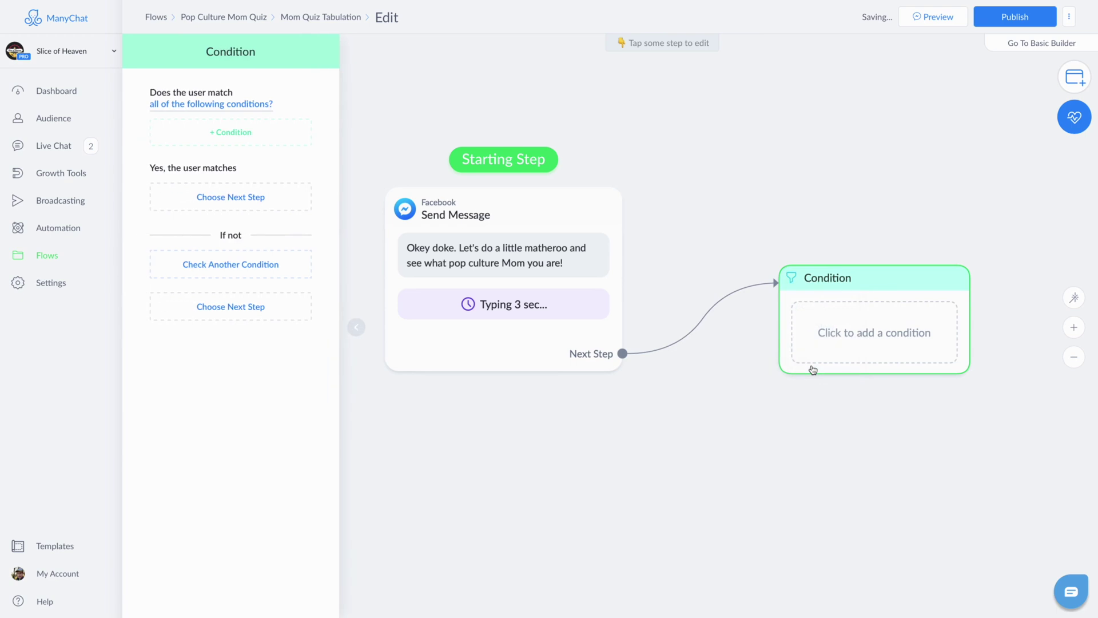
{"action": "left_click", "coordinate": [241, 134]}
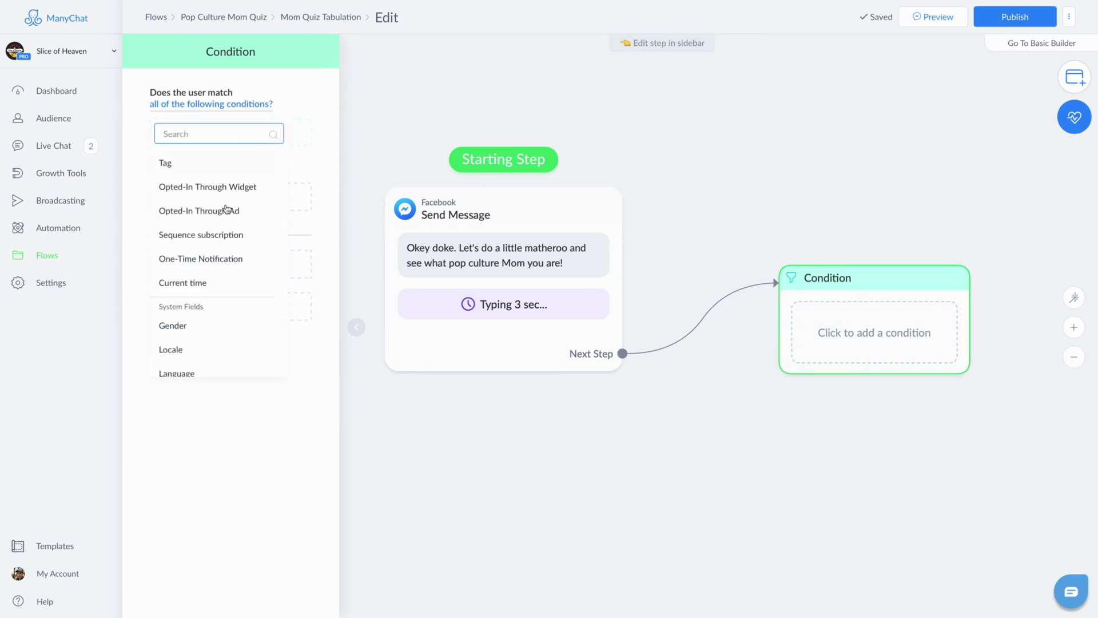
{"action": "scroll", "coordinate": [227, 209], "scroll_direction": "down", "scroll_amount": 1}
{"action": "scroll", "coordinate": [223, 235], "scroll_direction": "up", "scroll_amount": 1}
{"action": "type", "text": "mom"}
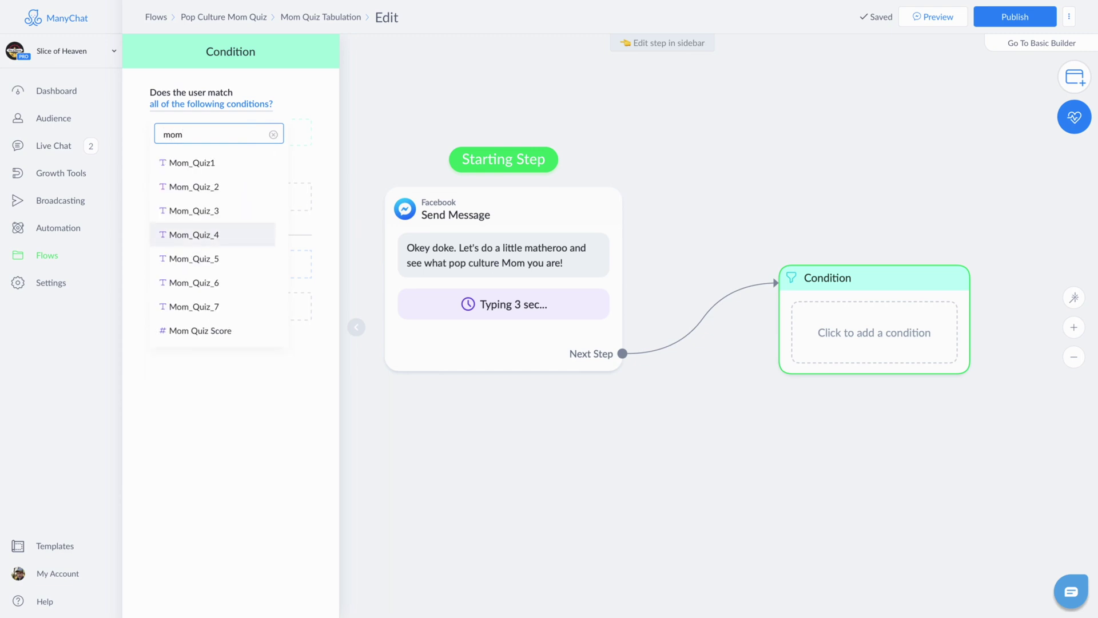
{"action": "left_click", "coordinate": [218, 331]}
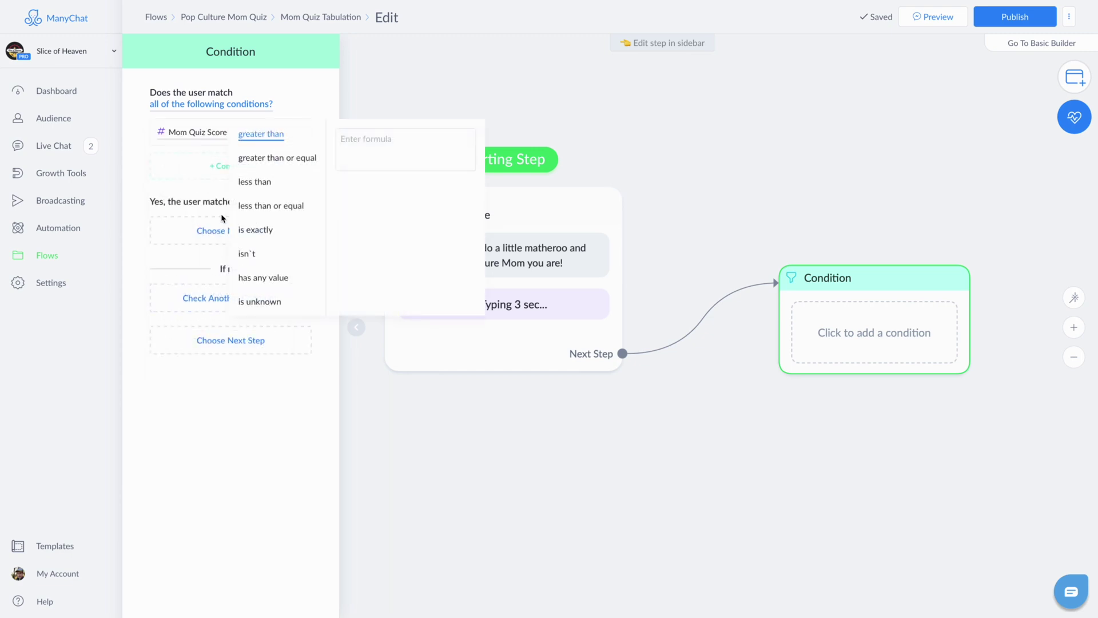
{"action": "left_click", "coordinate": [399, 159]}
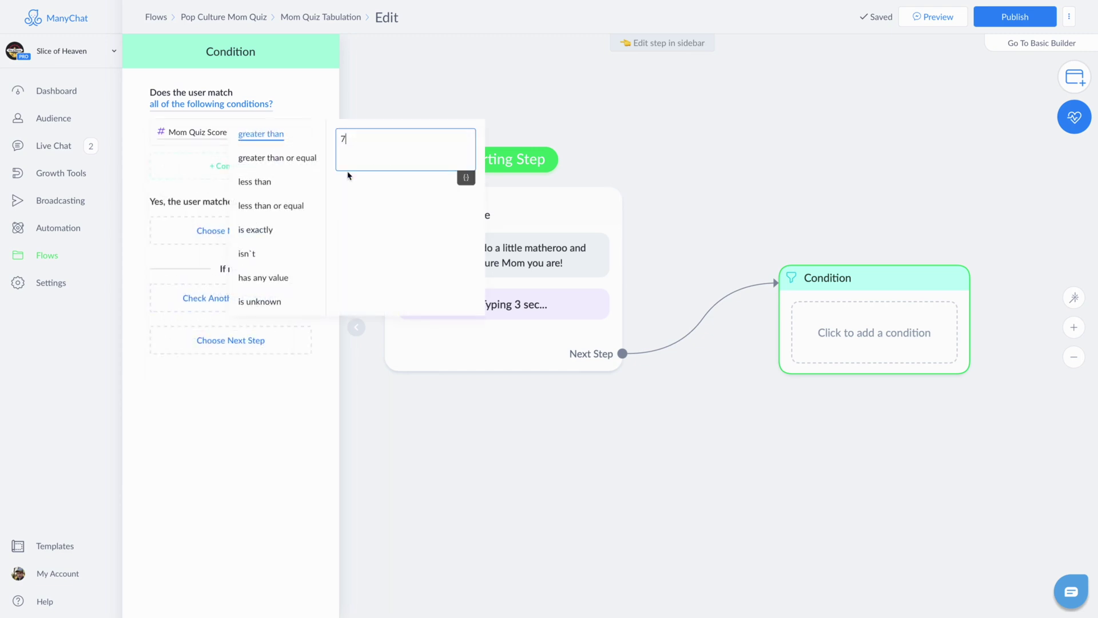
{"action": "left_click", "coordinate": [151, 165]}
Step: Add a second rule: Mom Quiz Score less than or equal to 14
{"action": "left_click", "coordinate": [231, 167]}
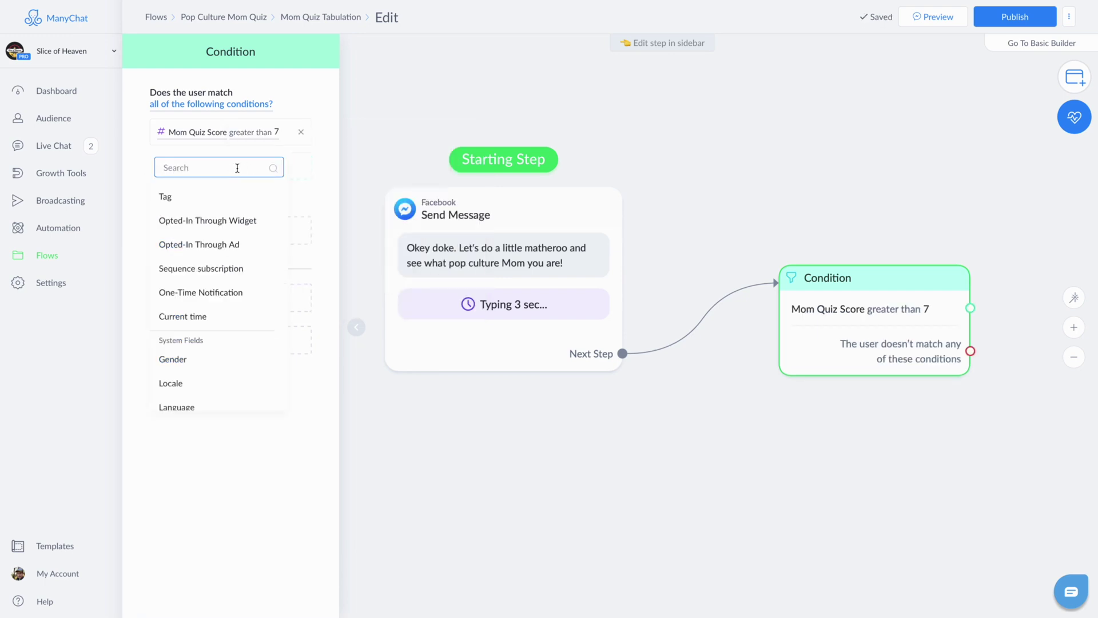
{"action": "type", "text": "mom"}
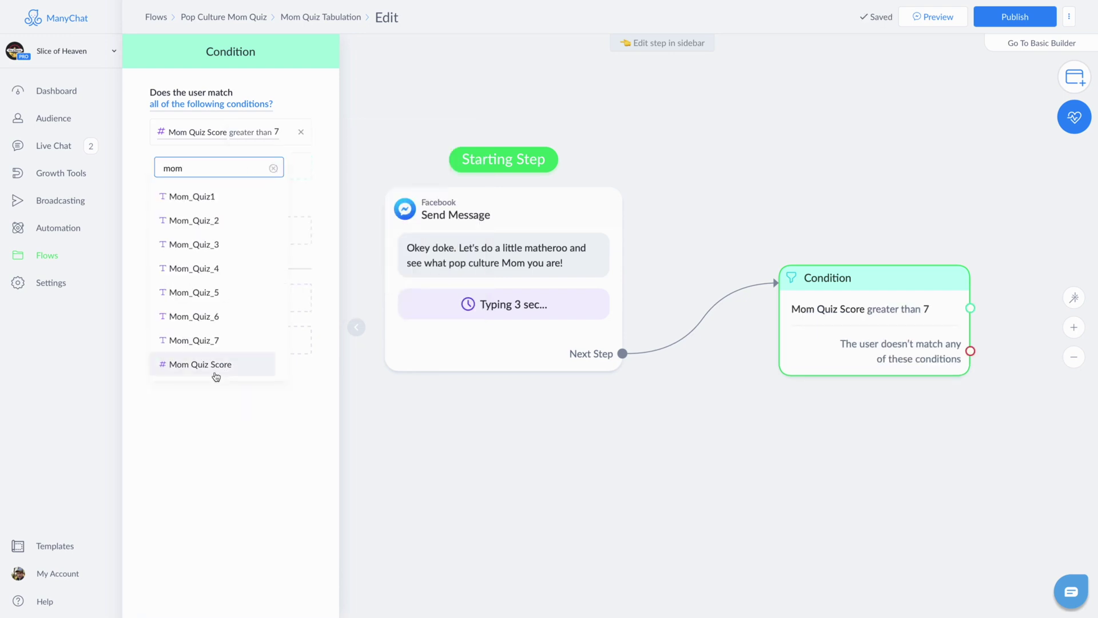
{"action": "left_click", "coordinate": [183, 365]}
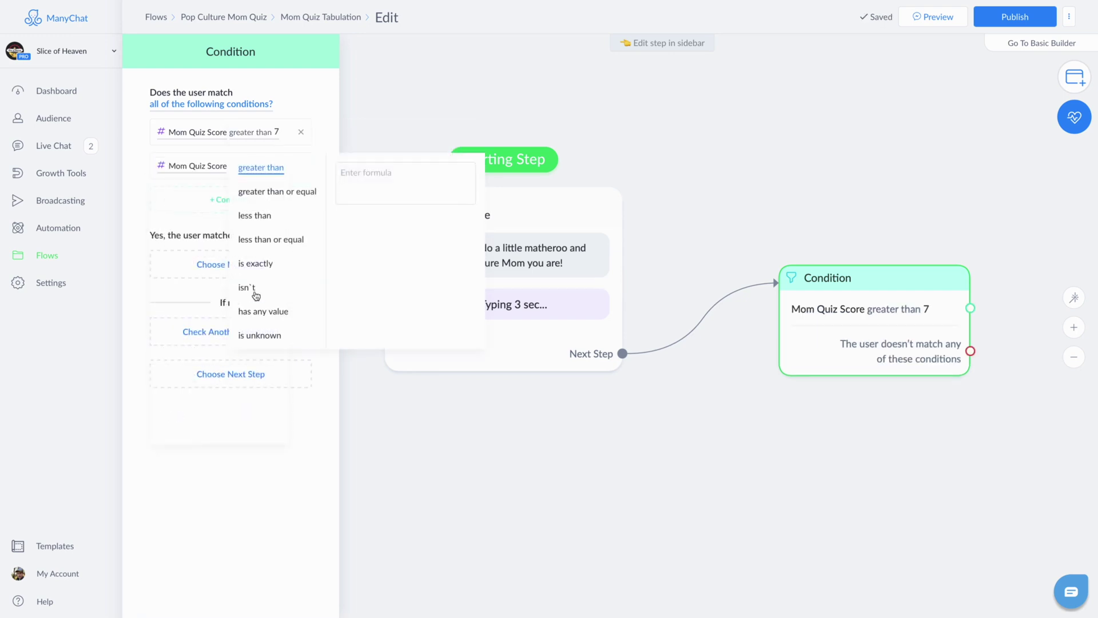
{"action": "left_click", "coordinate": [275, 240]}
{"action": "left_click", "coordinate": [398, 172]}
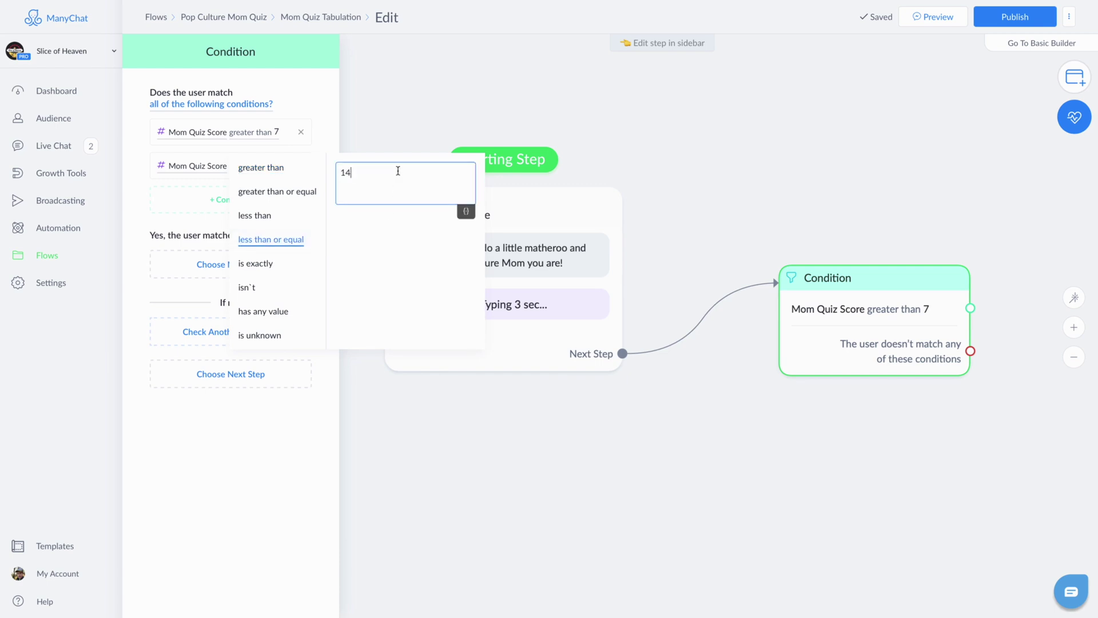
{"action": "key", "text": "Return"}
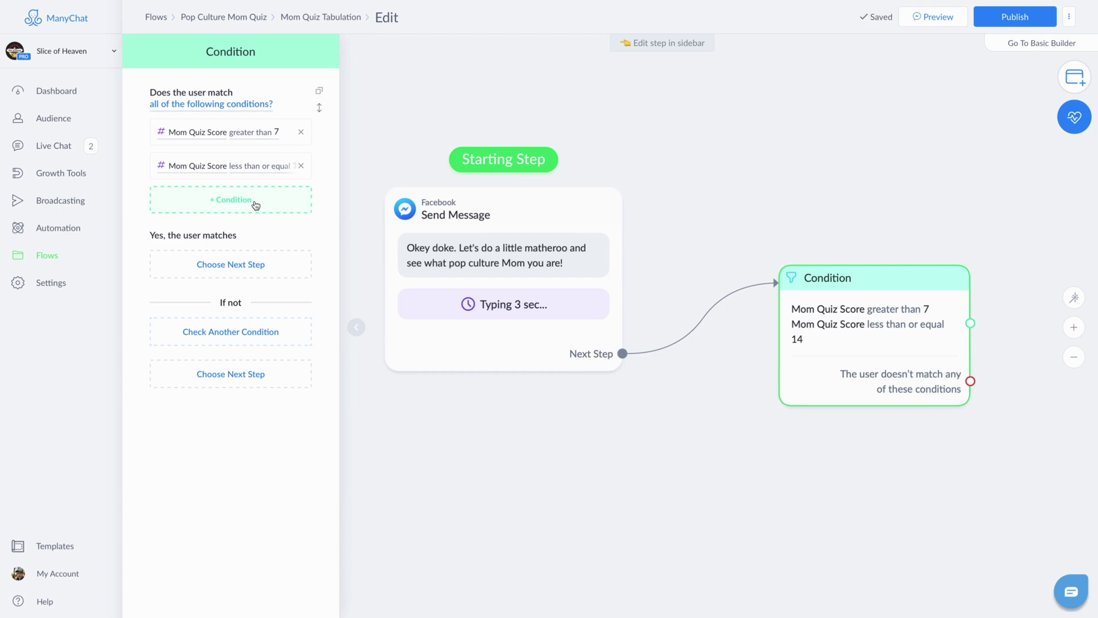
Step: Send matching users to a new Send Message #1 placed beside the Condition
{"action": "left_click", "coordinate": [246, 272]}
{"action": "left_click", "coordinate": [396, 190]}
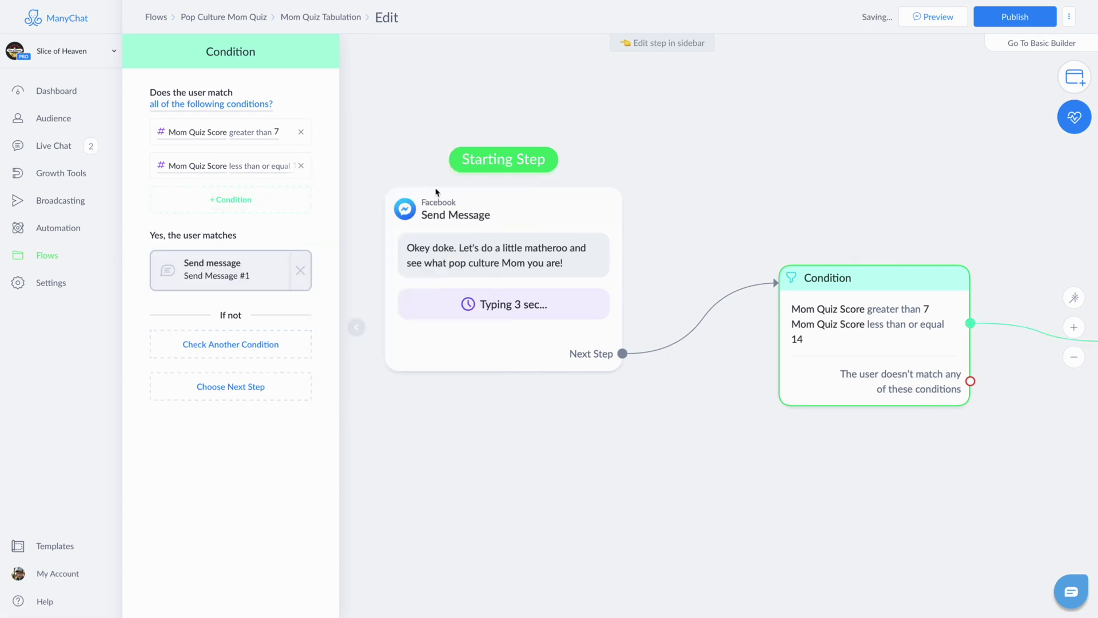
{"action": "left_click_drag", "start_coordinate": [904, 260], "coordinate": [483, 218]}
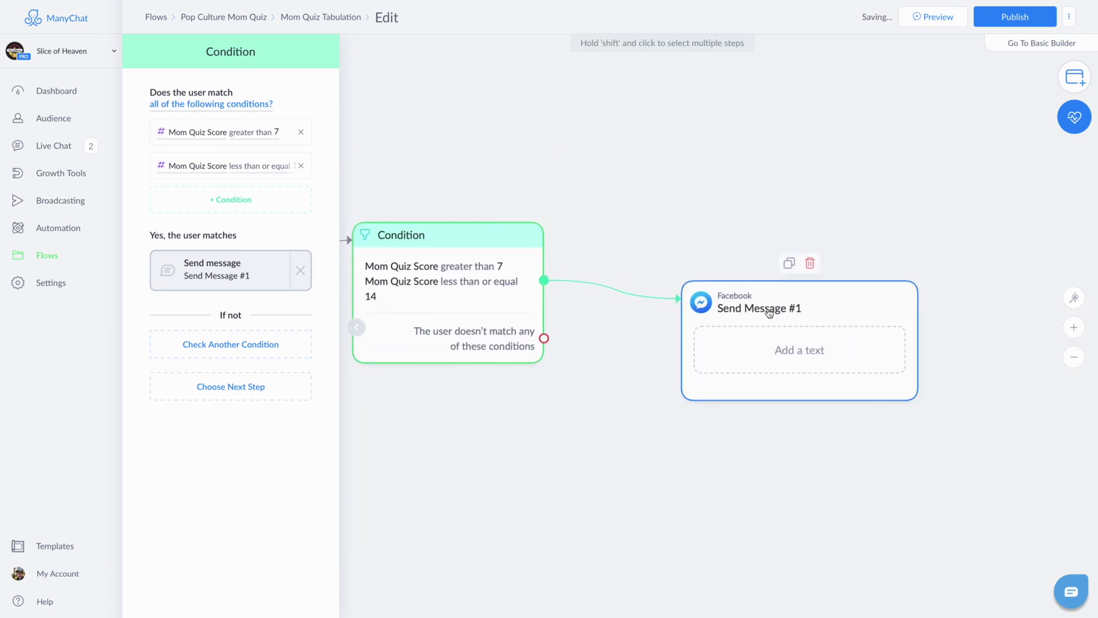
{"action": "left_click_drag", "start_coordinate": [767, 311], "coordinate": [734, 137]}
{"action": "left_click", "coordinate": [770, 175]}
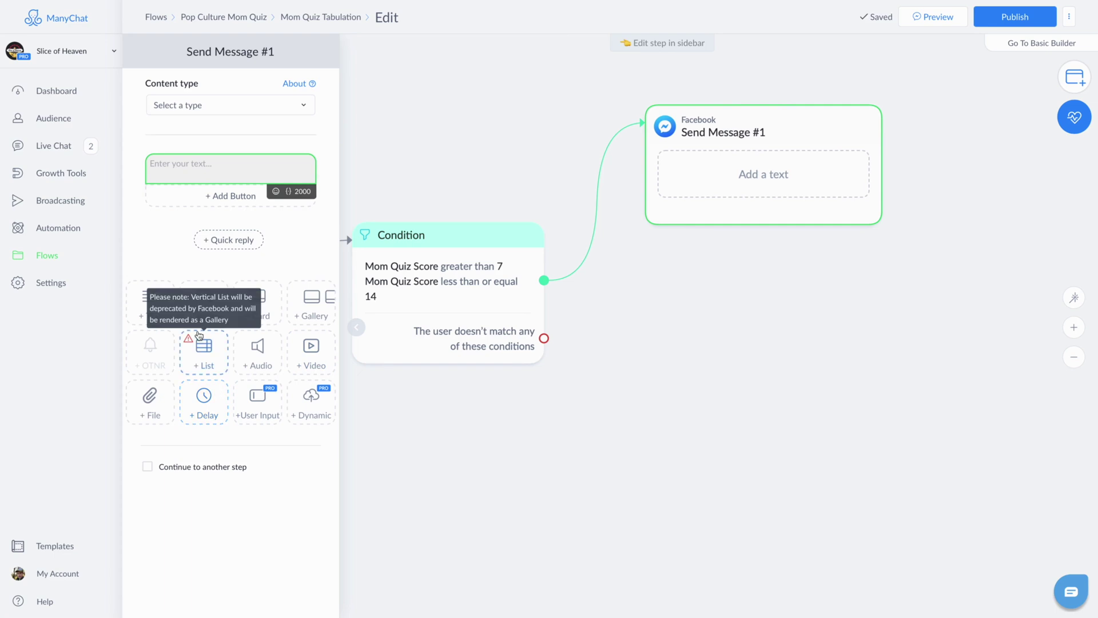
Step: Add a sitcom GIF and the title line 'Peggy Bundy from Married with Children' to Send Message #1
{"action": "left_click_drag", "start_coordinate": [204, 296], "coordinate": [230, 191]}
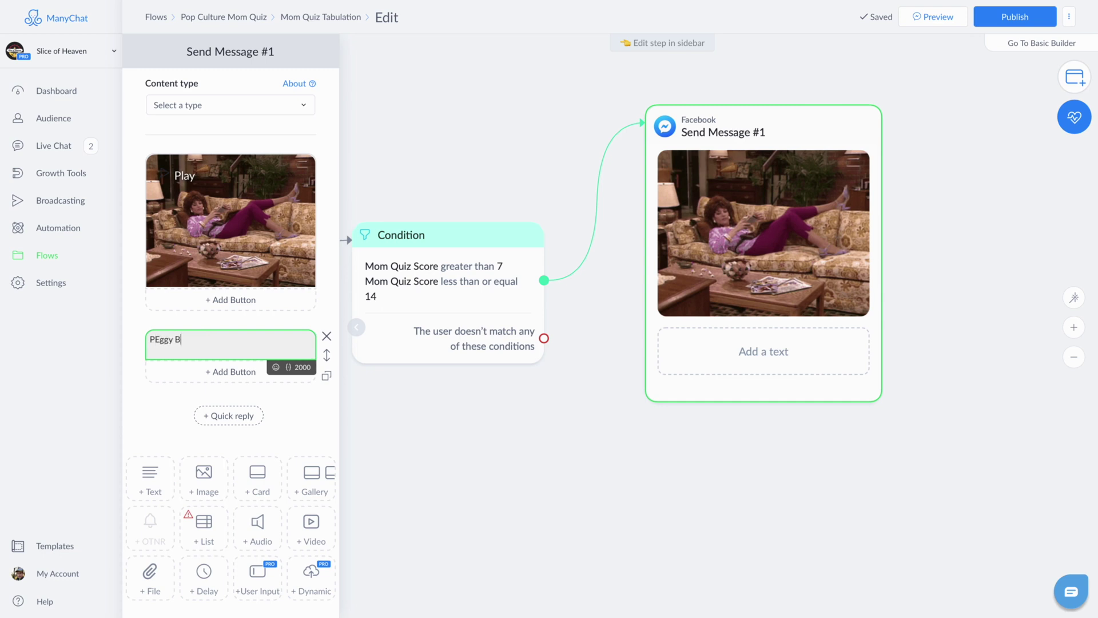
{"action": "key", "text": "BackSpace"}
{"action": "key", "text": "ctrl+a"}
{"action": "type", "text": "Peggy "}
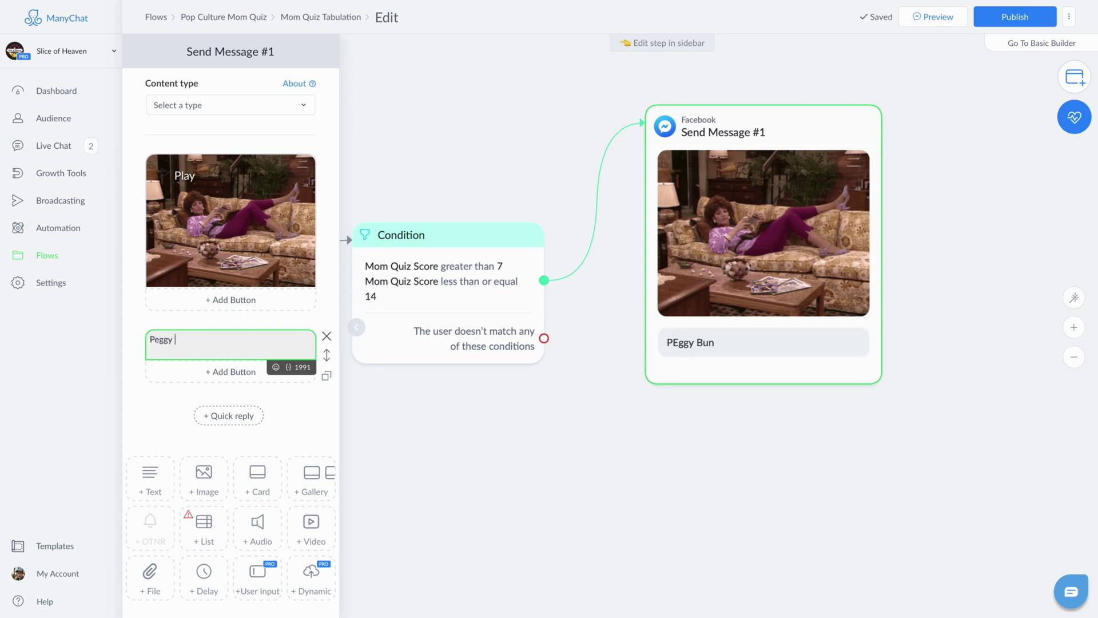
{"action": "type", "text": "Bundy from Marrie"}
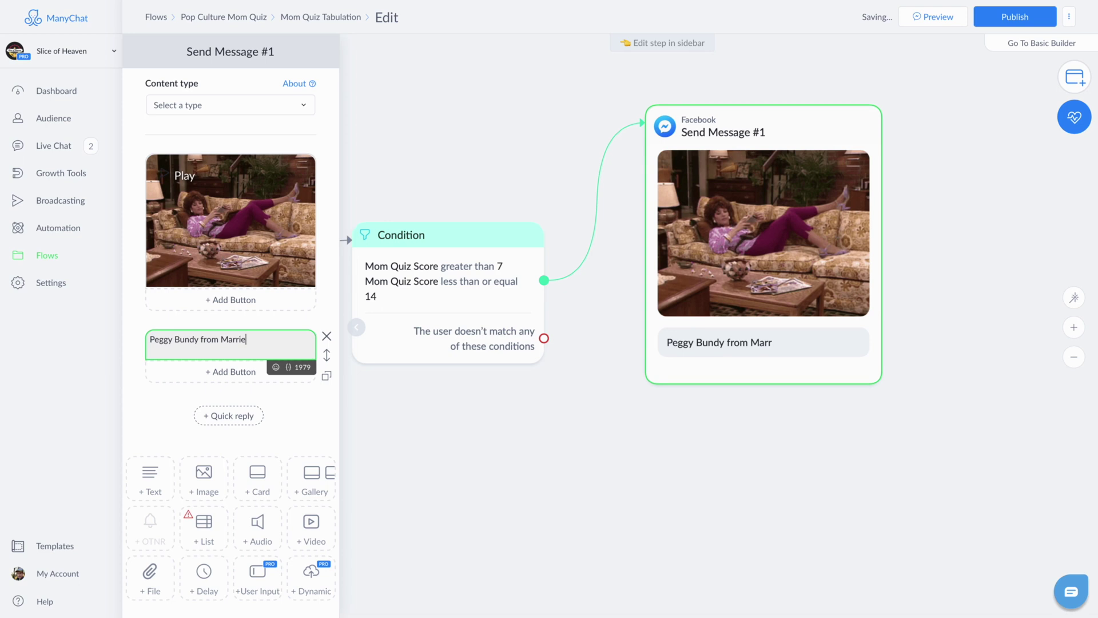
{"action": "type", "text": "d with Children"}
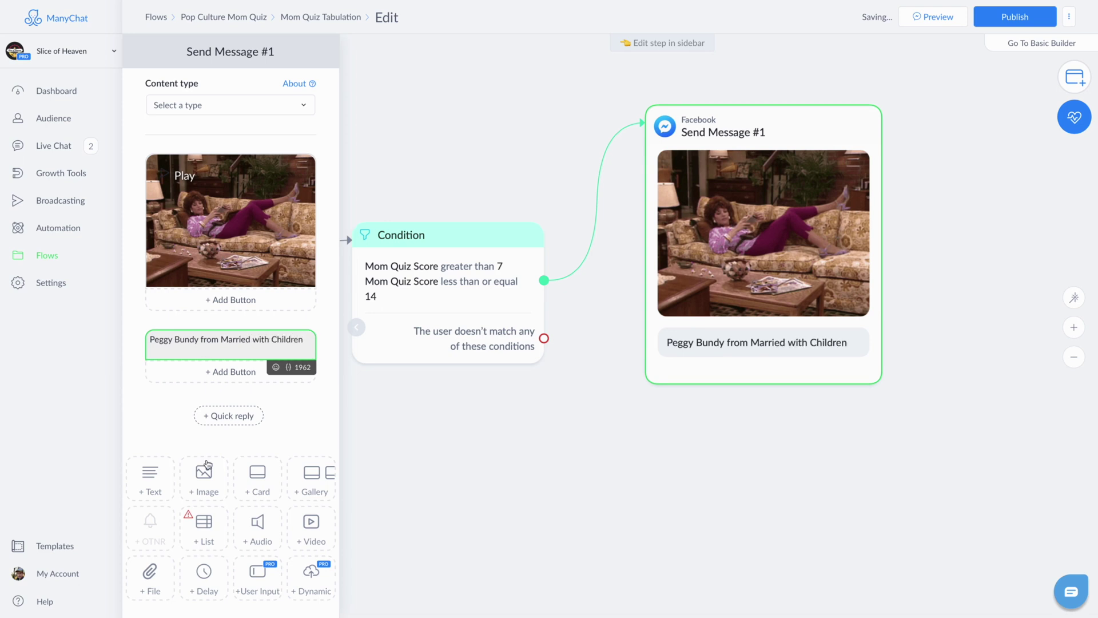
Step: Paste a paragraph describing Peggy as a mom and end the title with an exclamation mark
{"action": "left_click", "coordinate": [153, 471]}
{"action": "type", "text": "Peggy wasn’t the most attentive husband and mother - to claim Peggy was a mother is playing loosely with that term. But when you see her traipsing around in her Spandex and high heels, you tend to forget she was a less-than-stellar mom."}
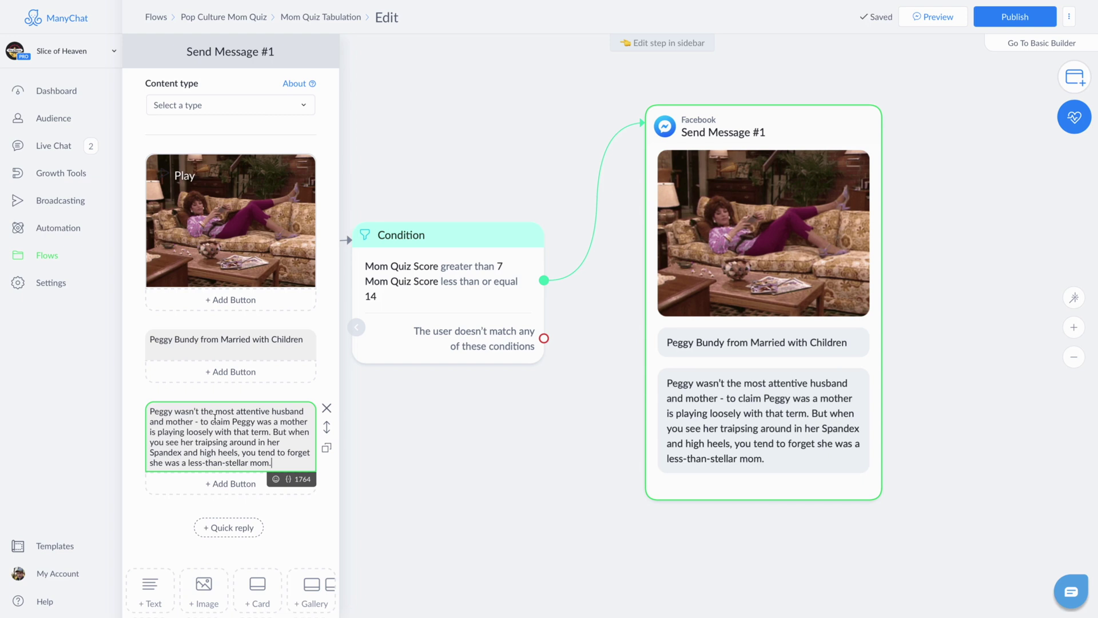
{"action": "left_click", "coordinate": [310, 338]}
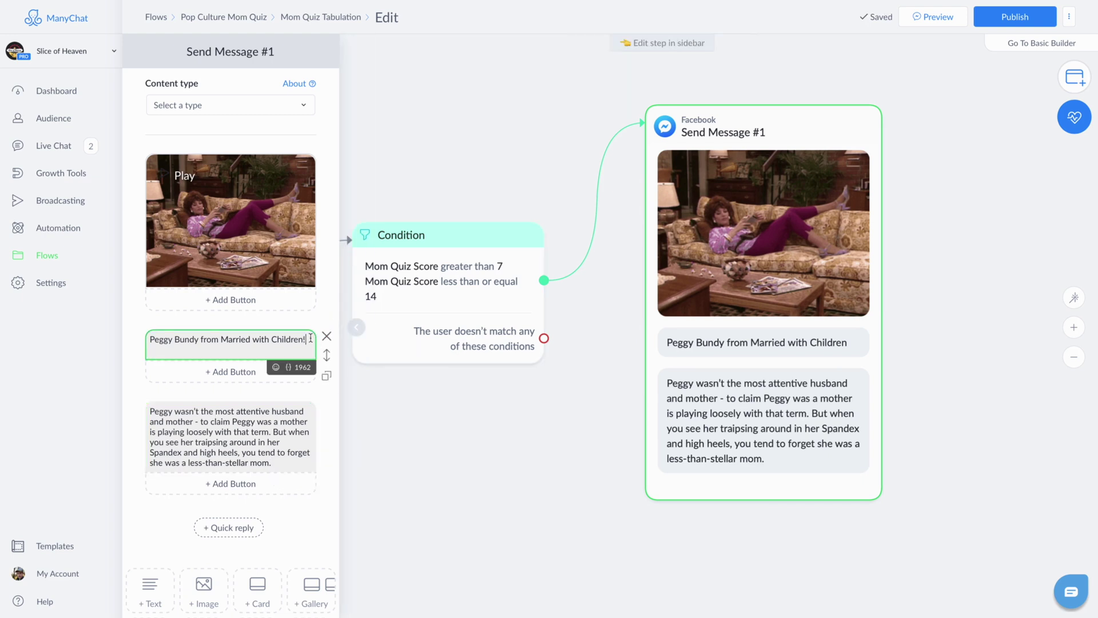
{"action": "left_click", "coordinate": [240, 460]}
{"action": "left_click", "coordinate": [615, 314]}
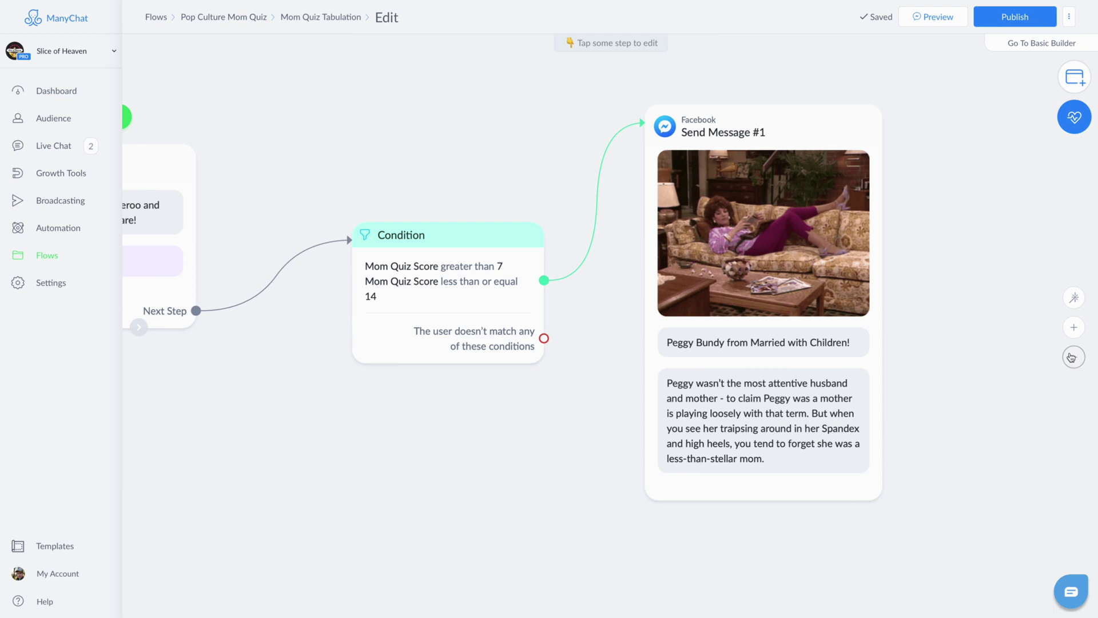
Step: Add a second Condition check with the rule Mom Quiz Score greater than or equal to 15
{"action": "left_click", "coordinate": [1071, 357]}
{"action": "left_click", "coordinate": [553, 304]}
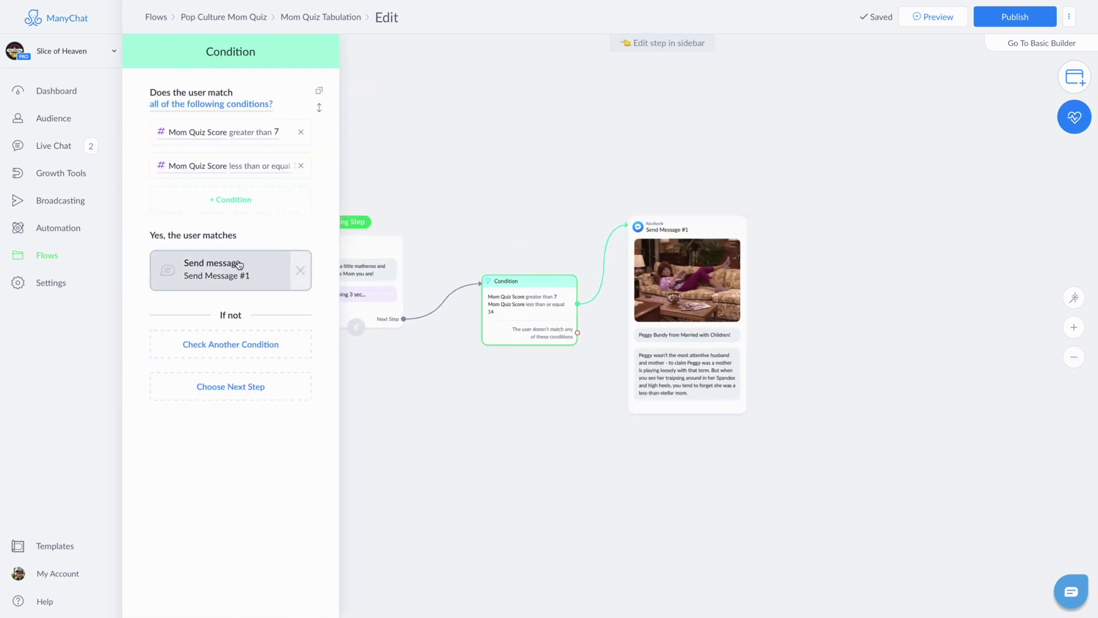
{"action": "left_click", "coordinate": [243, 345]}
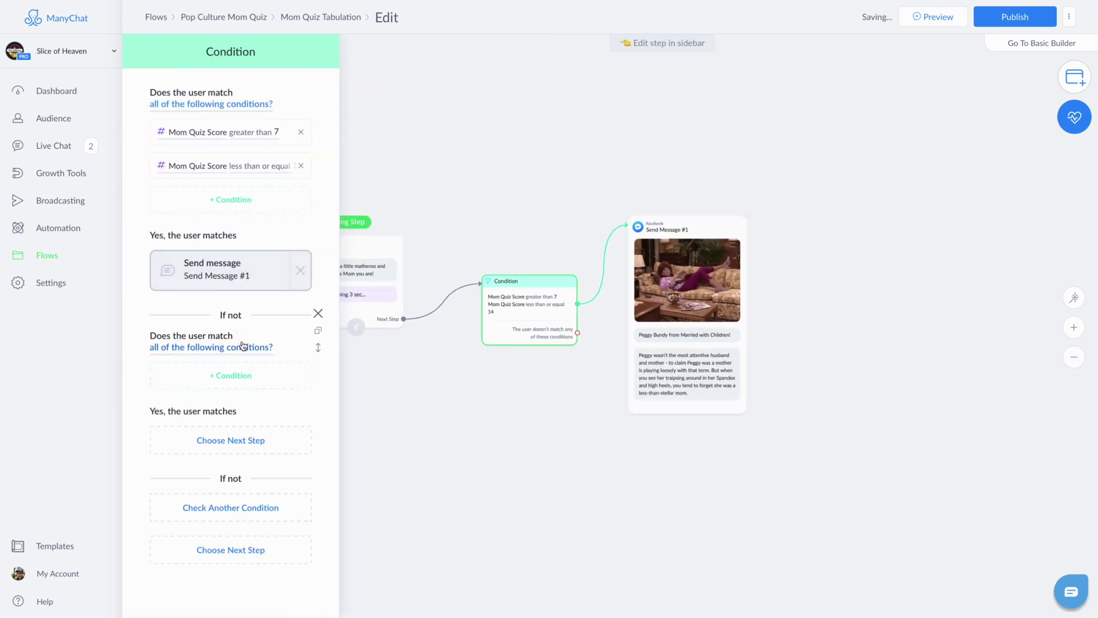
{"action": "left_click", "coordinate": [239, 384]}
{"action": "type", "text": "Mo"}
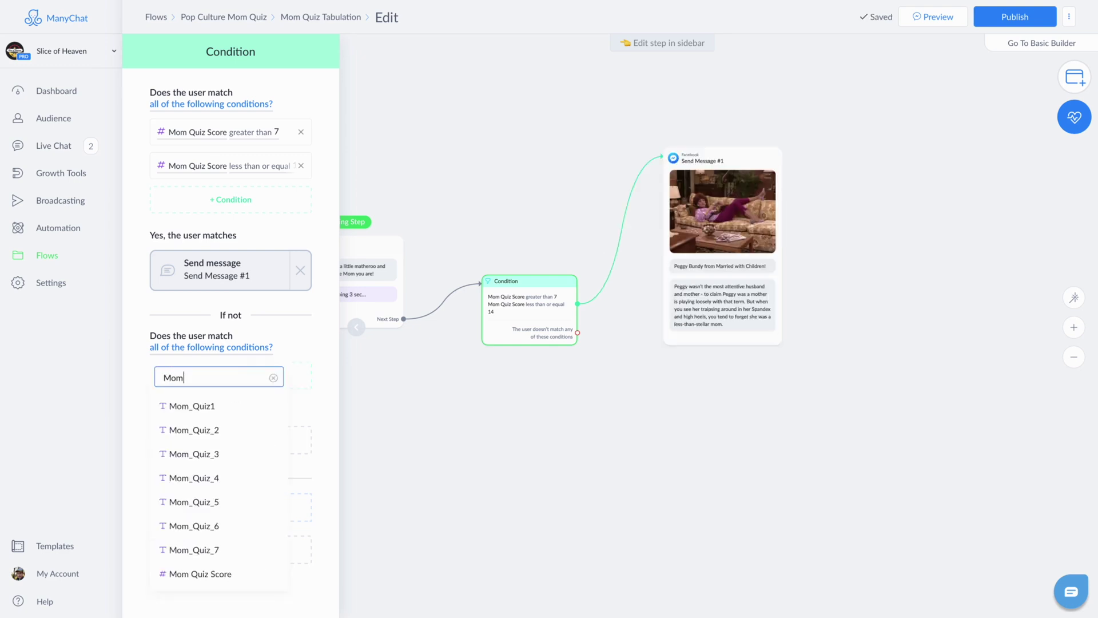
{"action": "type", "text": "m"}
{"action": "left_click", "coordinate": [218, 578]}
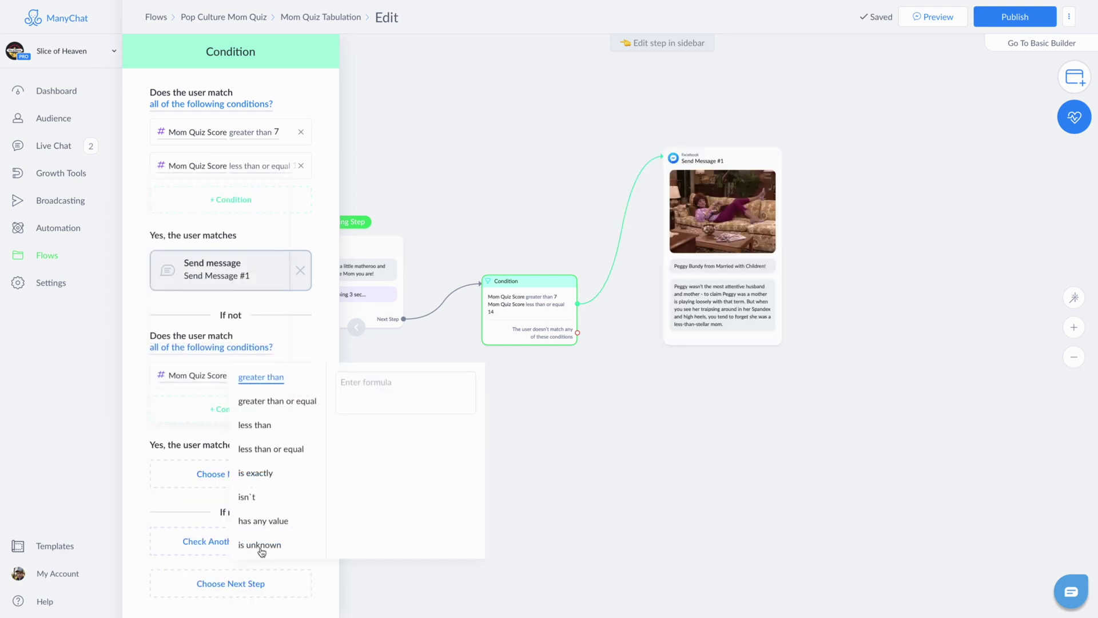
{"action": "left_click", "coordinate": [378, 398]}
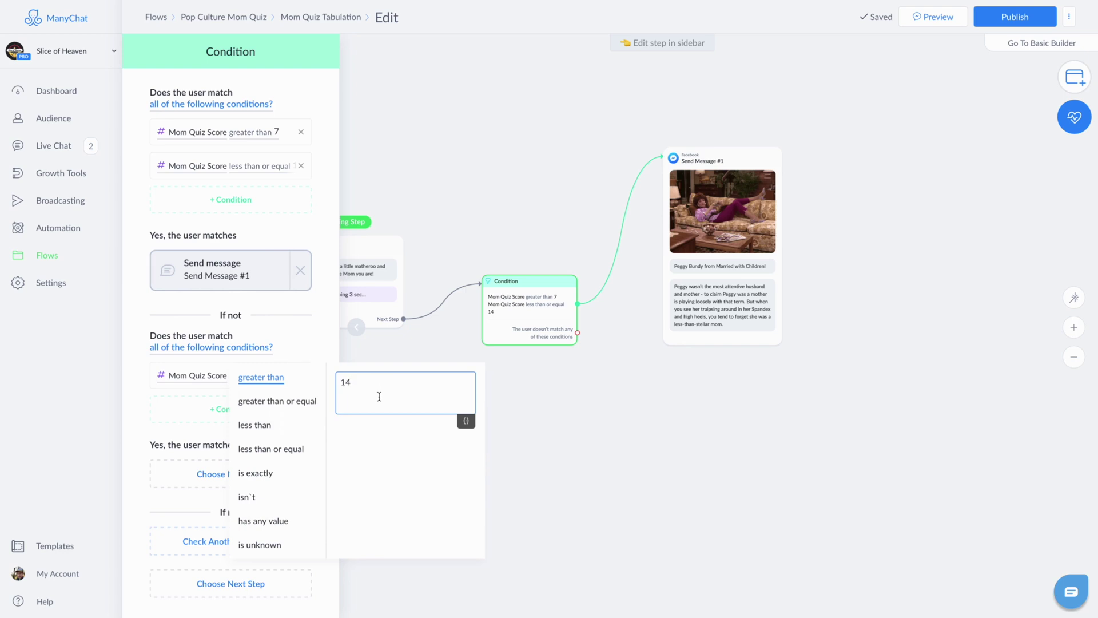
{"action": "left_click", "coordinate": [306, 400]}
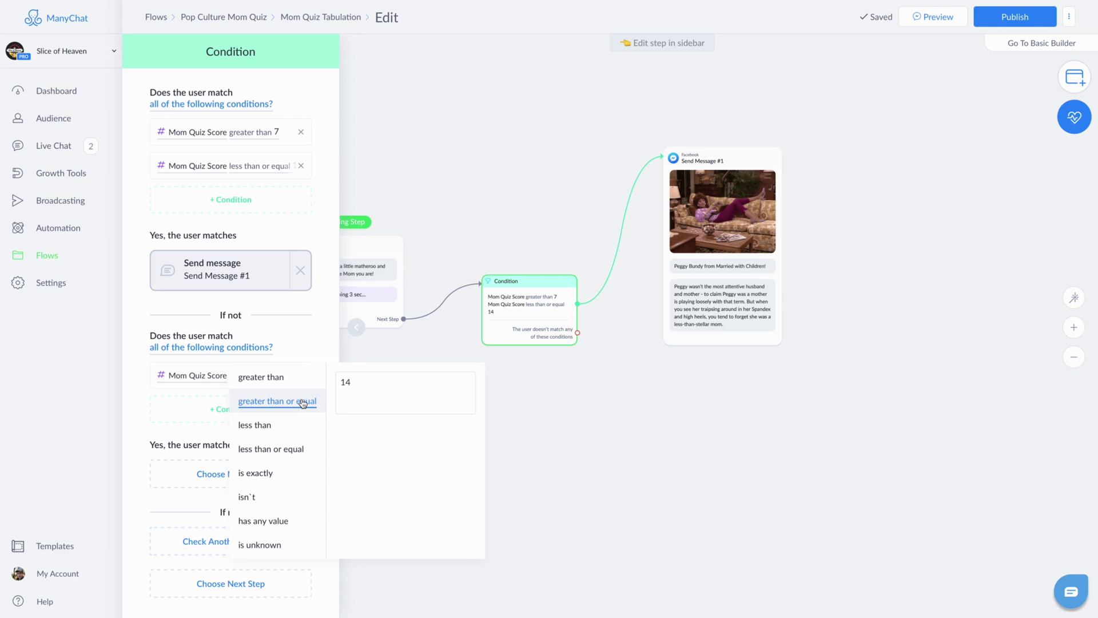
{"action": "left_click", "coordinate": [377, 384]}
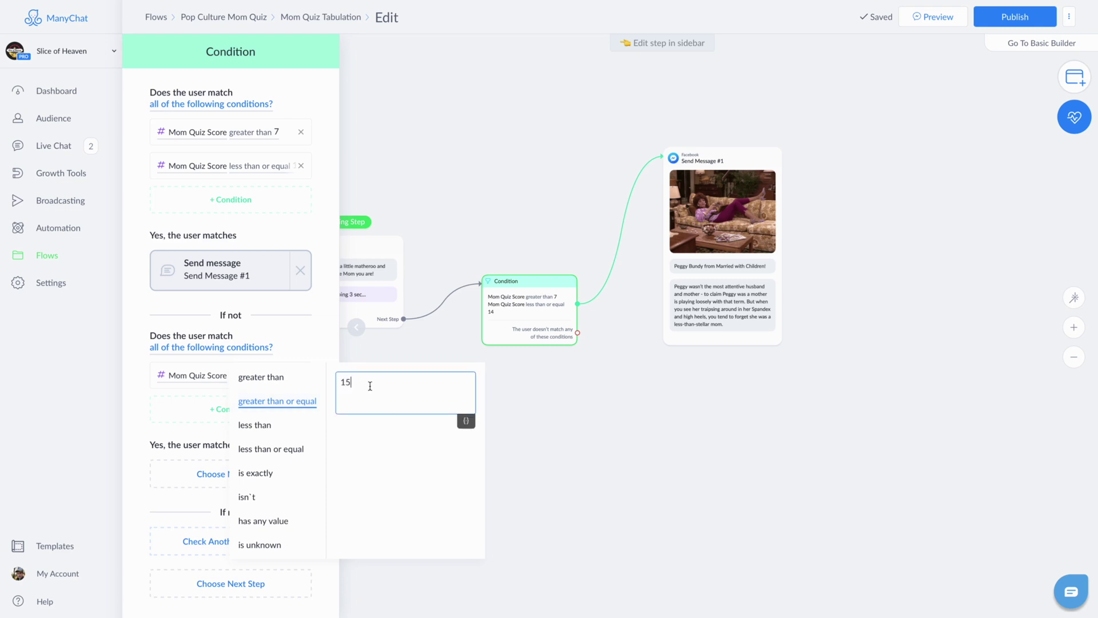
{"action": "left_click", "coordinate": [203, 409]}
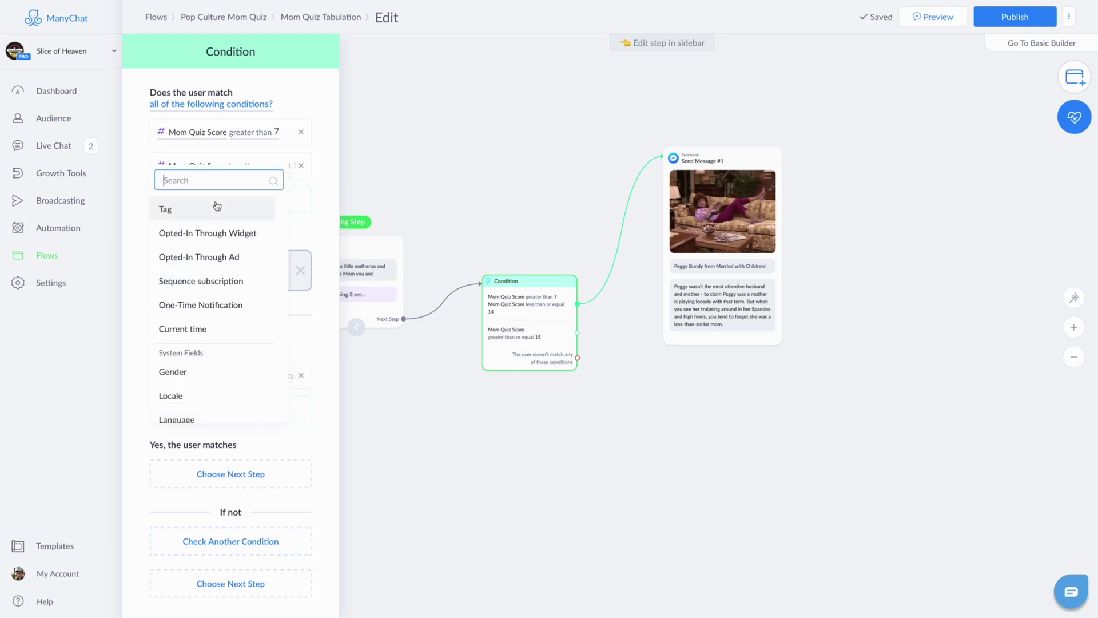
Step: Add the rule Mom Quiz Score less than or equal to 21 and link it to a new Send Message #2
{"action": "type", "text": "Mom"}
{"action": "left_click", "coordinate": [197, 407]}
{"action": "left_click", "coordinate": [286, 482]}
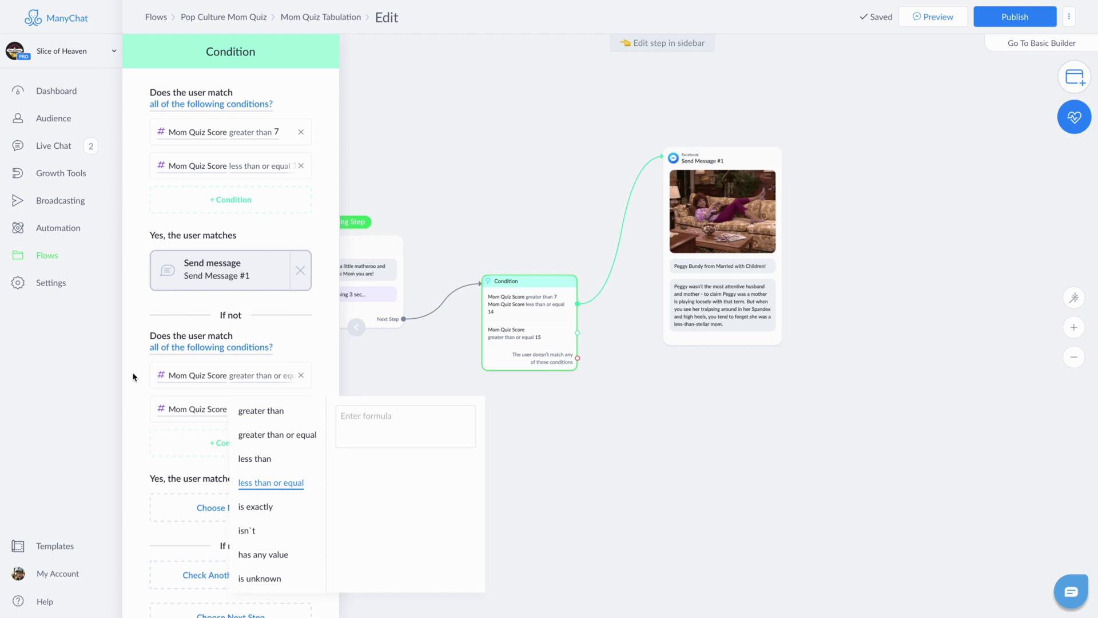
{"action": "left_click", "coordinate": [400, 424]}
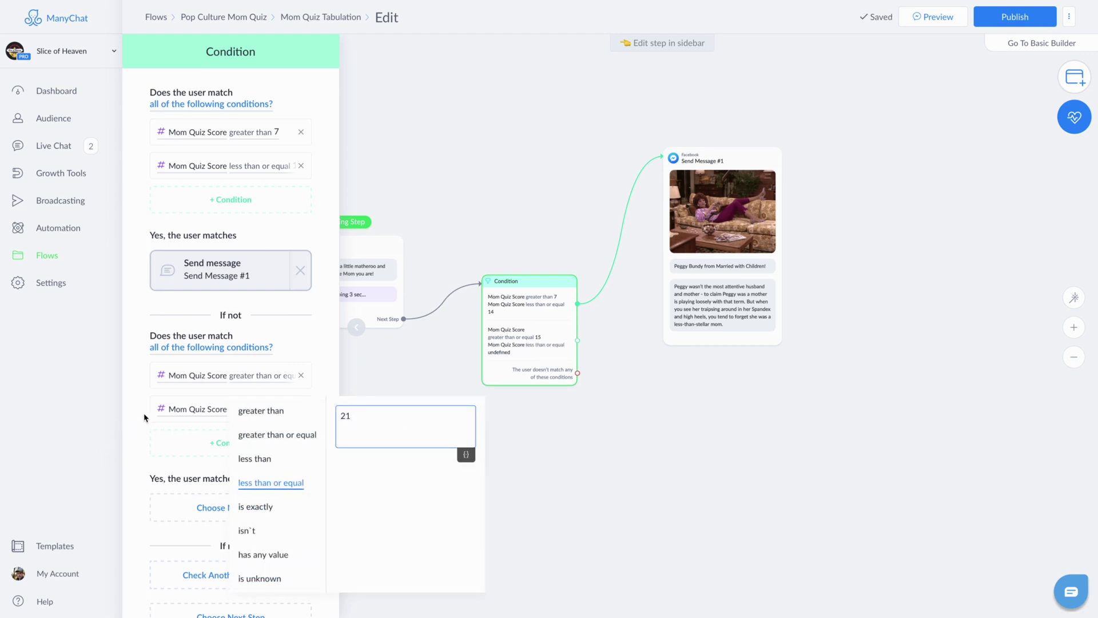
{"action": "left_click", "coordinate": [193, 388]}
{"action": "left_click", "coordinate": [239, 380]}
{"action": "left_click", "coordinate": [202, 400]}
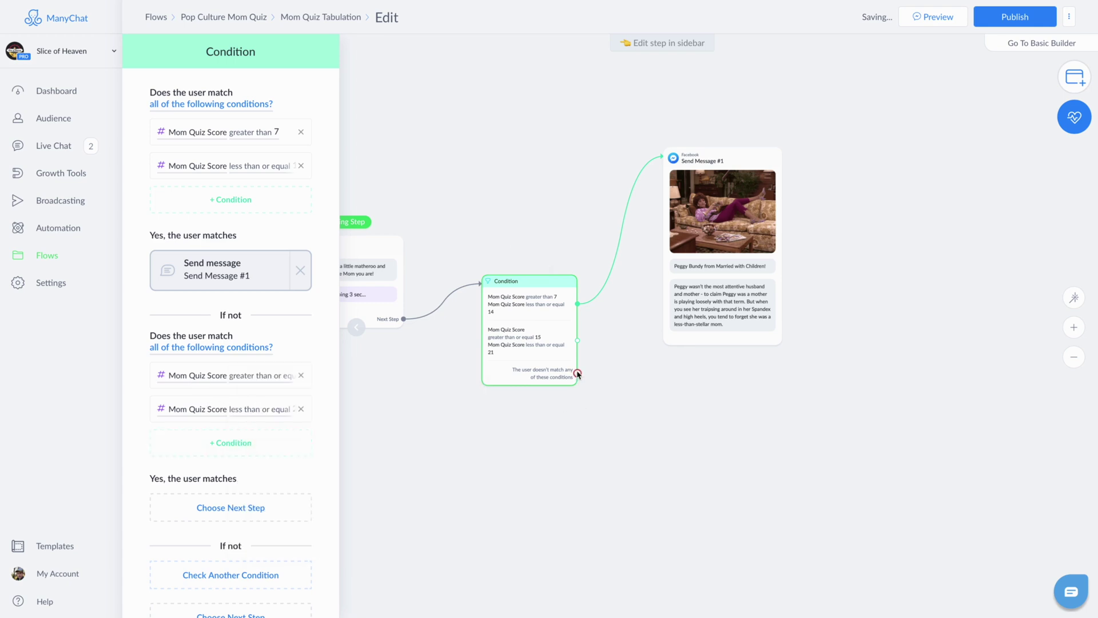
{"action": "left_click_drag", "start_coordinate": [578, 340], "coordinate": [692, 424]}
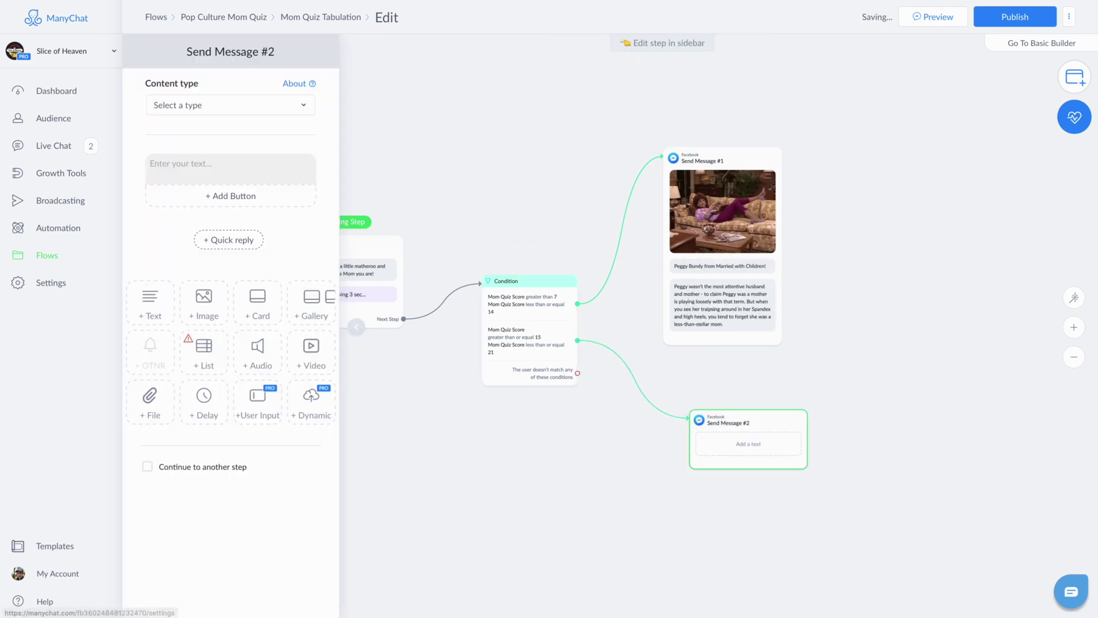
Step: Fill Send Message #2 with a kitchen GIF, 'Marge Simpson from the Simpsons!' and a description of Marge
{"action": "left_click", "coordinate": [181, 289]}
{"action": "key", "text": "ctrl+v"}
{"action": "left_click", "coordinate": [205, 343]}
{"action": "type", "text": "M"}
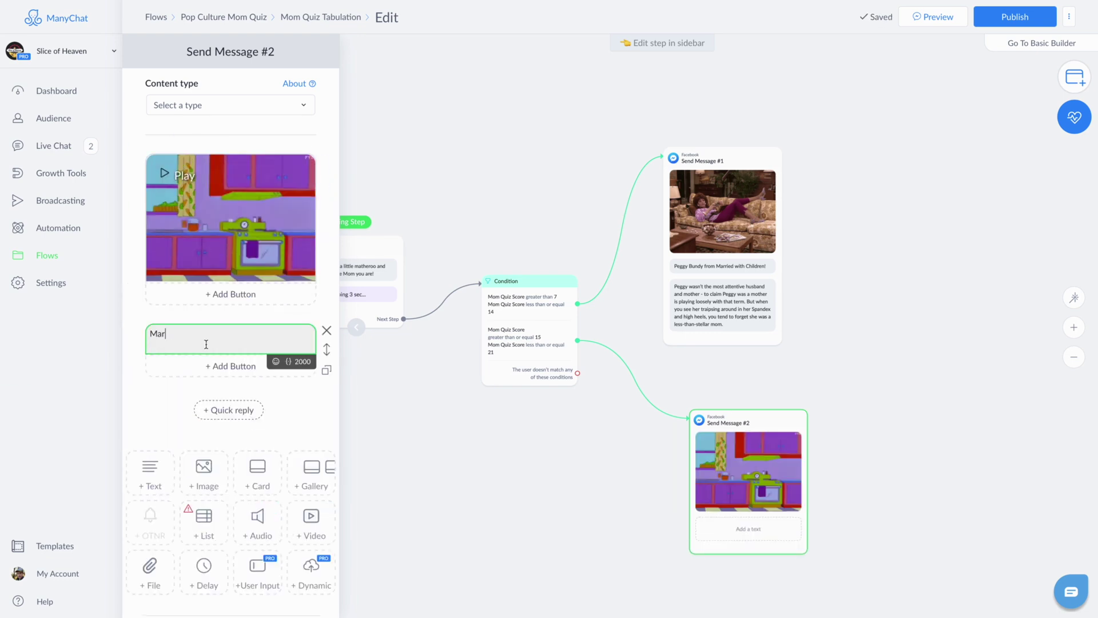
{"action": "type", "text": "arge Simpson from the Simpsons!"}
{"action": "left_click", "coordinate": [150, 475]}
{"action": "type", "text": "Marge epitomizes the suburban housewife ideal, but branches out of her comfort zone more than most sitcom moms of the past, present, and future. It's clear she wants the best for her family and thinks of them first in nearly any situation."}
{"action": "left_click_drag", "start_coordinate": [688, 459], "coordinate": [673, 430]}
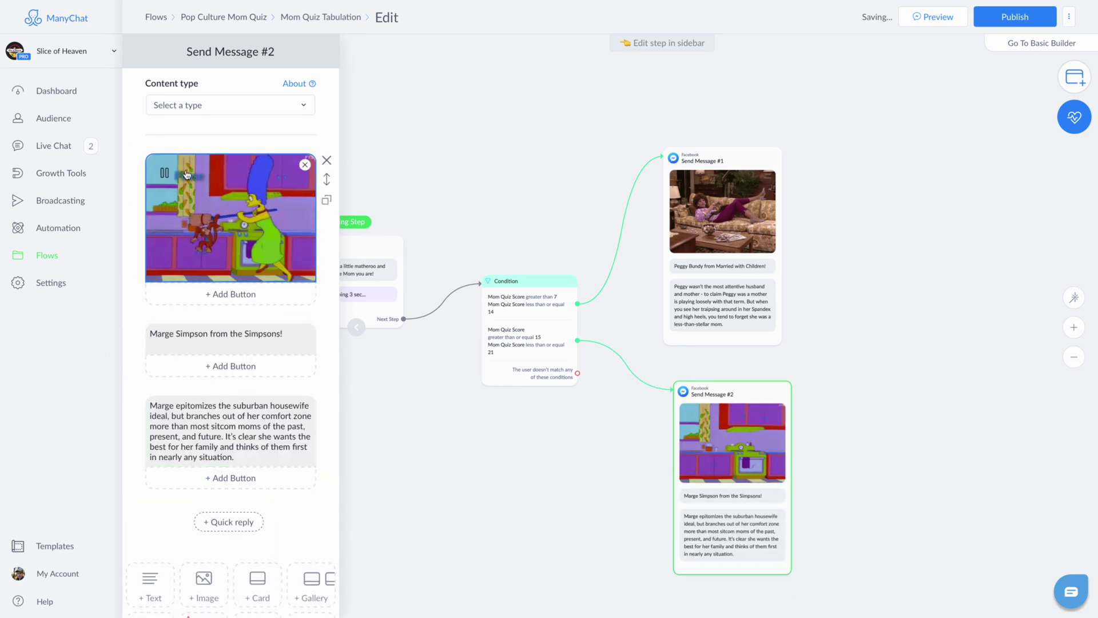
Step: Add a third Condition check: Mom Quiz Score greater than or equal 22 and less than or equal 28
{"action": "left_click", "coordinate": [530, 367]}
{"action": "left_click", "coordinate": [255, 466]}
{"action": "left_click", "coordinate": [285, 349]}
{"action": "type", "text": "22"}
{"action": "key", "text": "Return"}
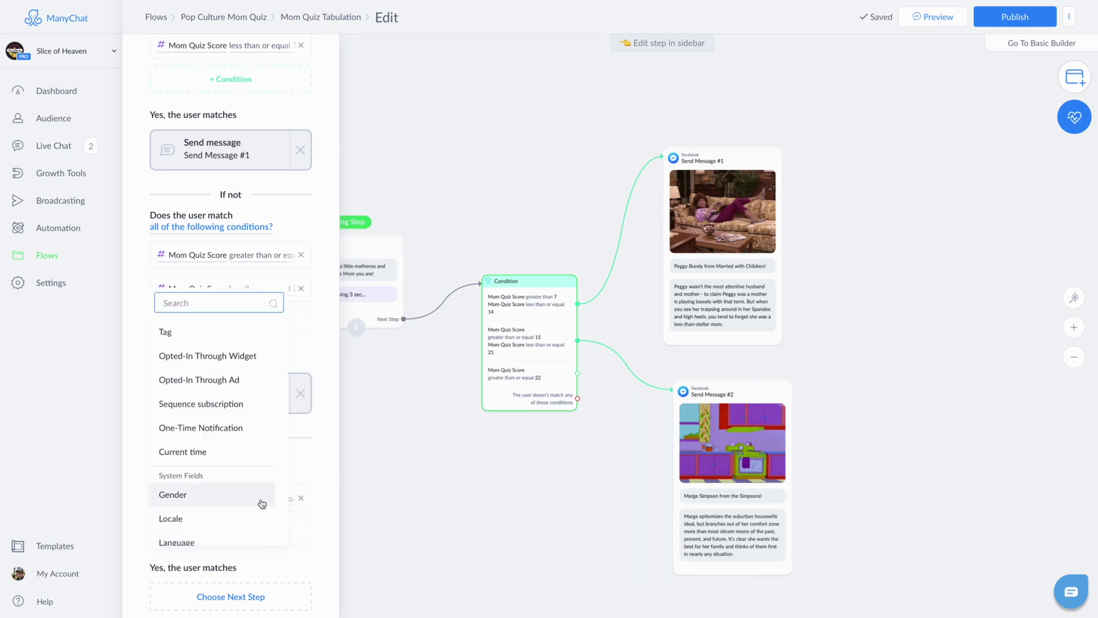
{"action": "scroll", "coordinate": [262, 504], "scroll_direction": "down", "scroll_amount": 3}
{"action": "left_click", "coordinate": [269, 457]}
{"action": "left_click", "coordinate": [270, 429]}
{"action": "type", "text": "28"}
{"action": "left_click", "coordinate": [586, 404]}
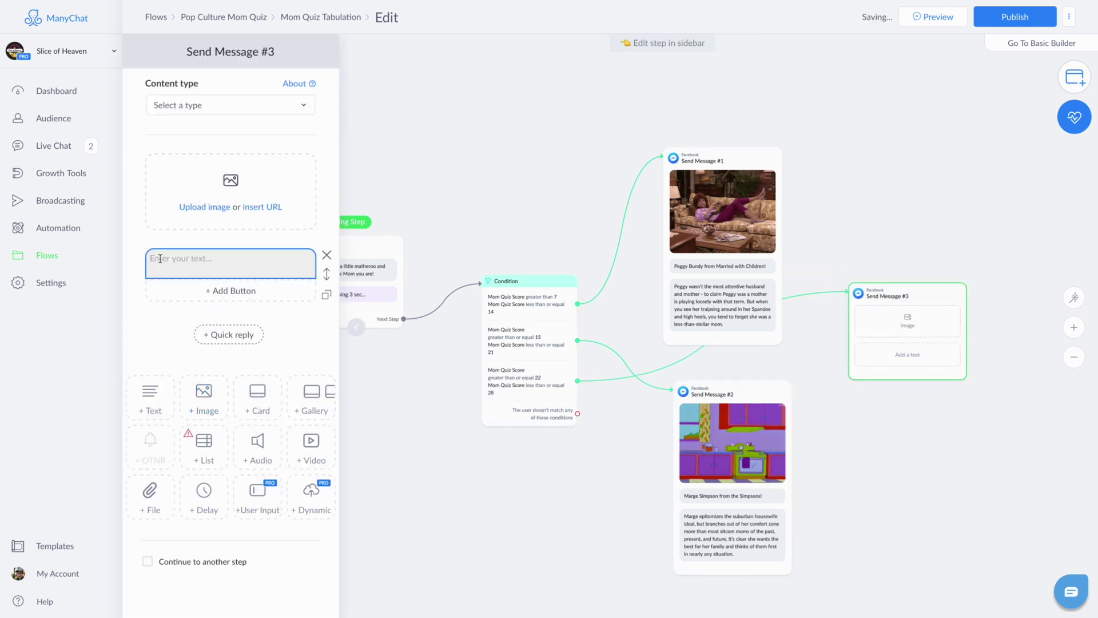
Step: Title the third message 'Amy Matthews from Boy Meets World' and reload the editor
{"action": "type", "text": "Amy Matthews from Boy Meets World"}
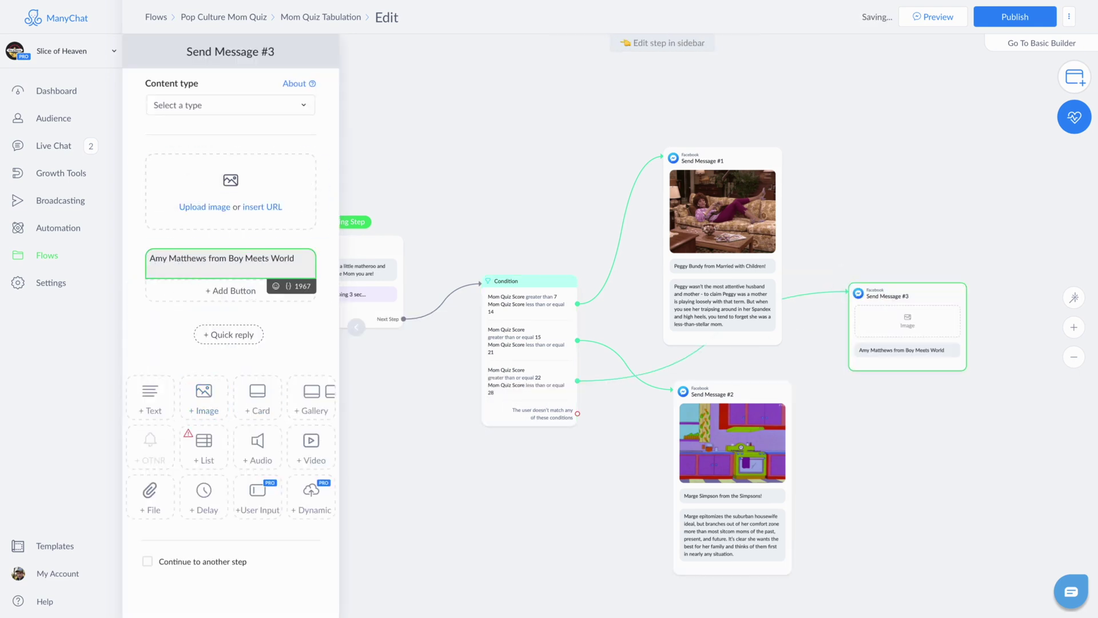
{"action": "key", "text": "ctrl+a"}
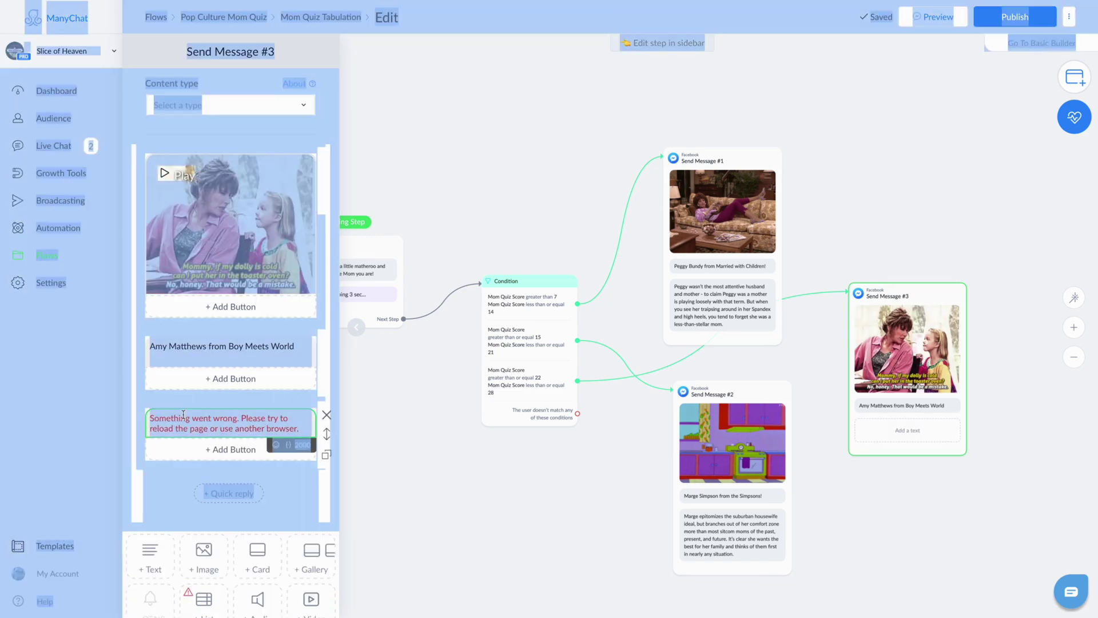
{"action": "left_click", "coordinate": [183, 414]}
{"action": "key", "text": "F5"}
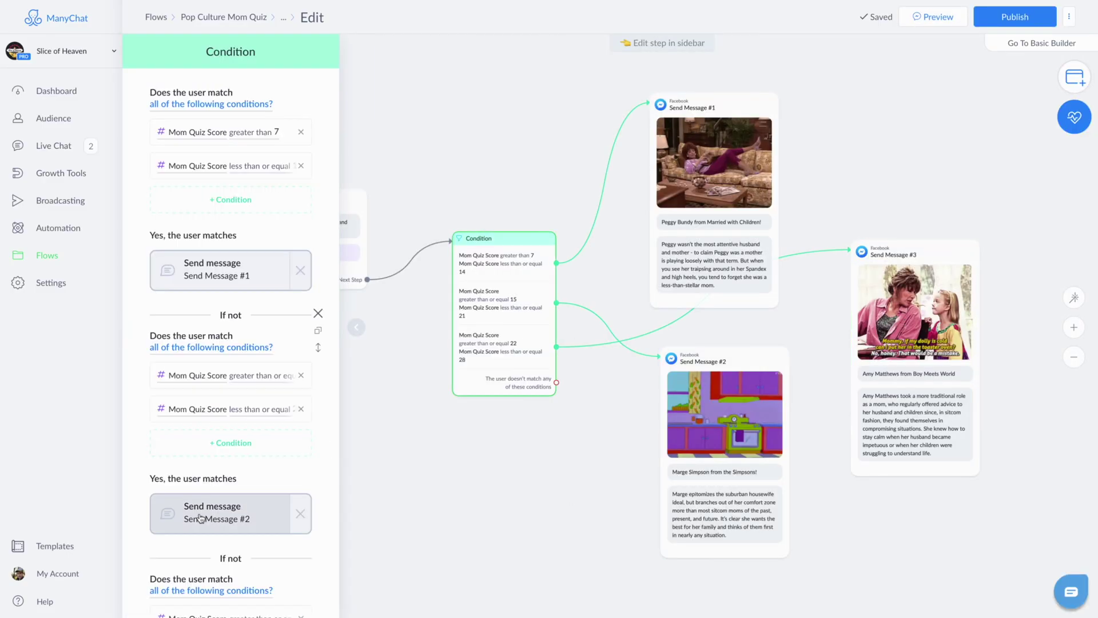
Step: Add the 36–42 score check and a 'Vivian Banks from the Fresh Prince of Bel-Air!' message with description
{"action": "scroll", "coordinate": [200, 518], "scroll_direction": "down", "scroll_amount": 1}
{"action": "left_click", "coordinate": [211, 564]}
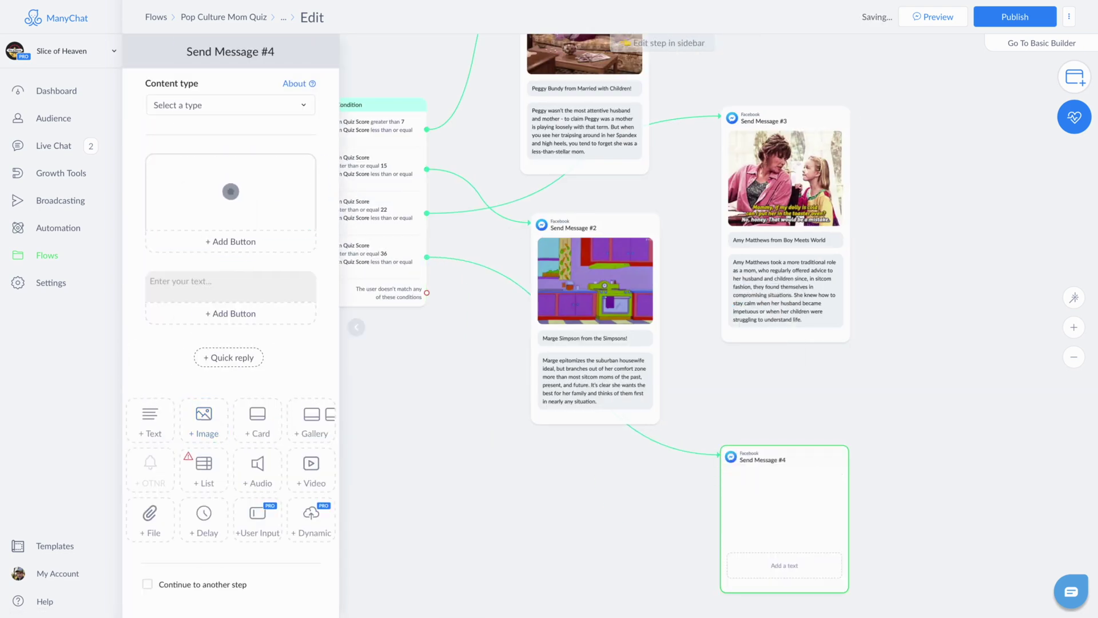
{"action": "type", "text": "Vivian"}
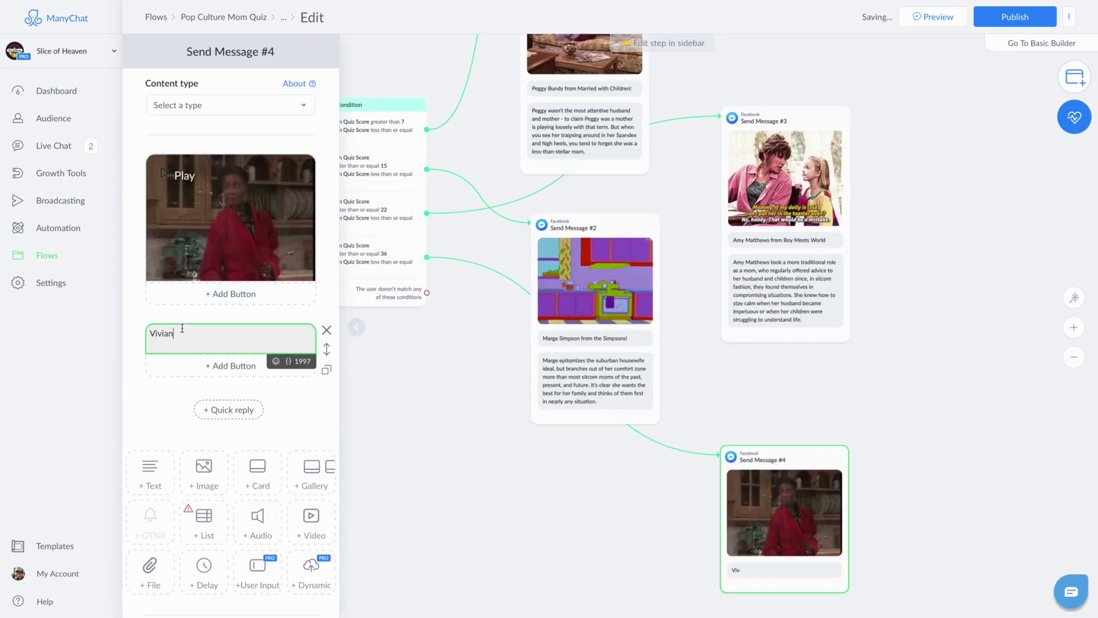
{"action": "type", "text": "Banks from the Fresh Prince of Bel-Air!"}
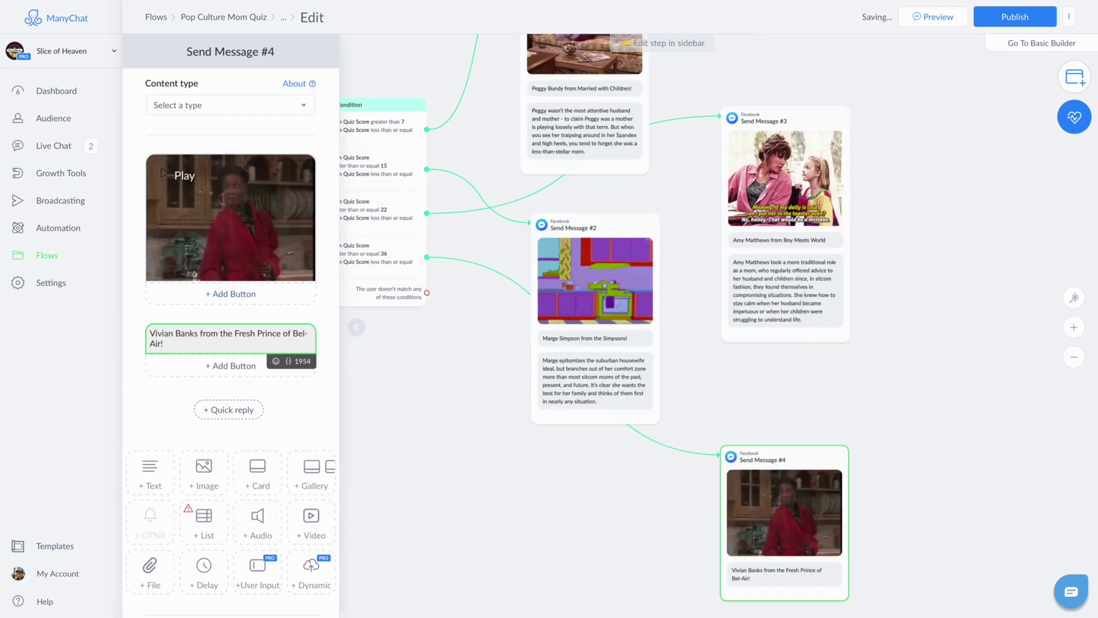
{"action": "left_click", "coordinate": [150, 486]}
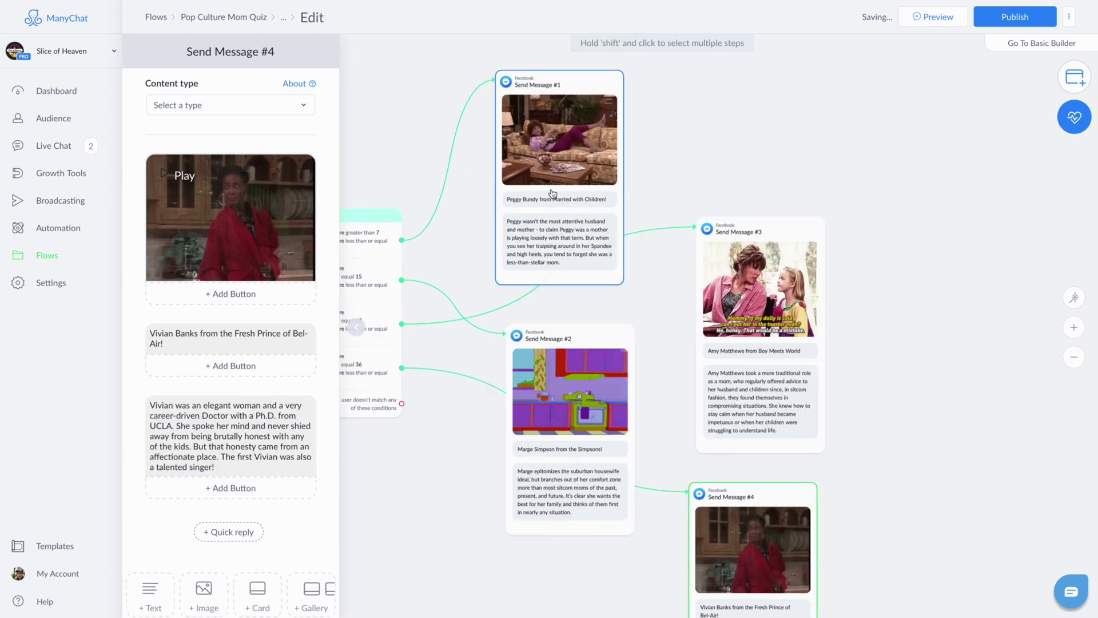
{"action": "left_click", "coordinate": [552, 193]}
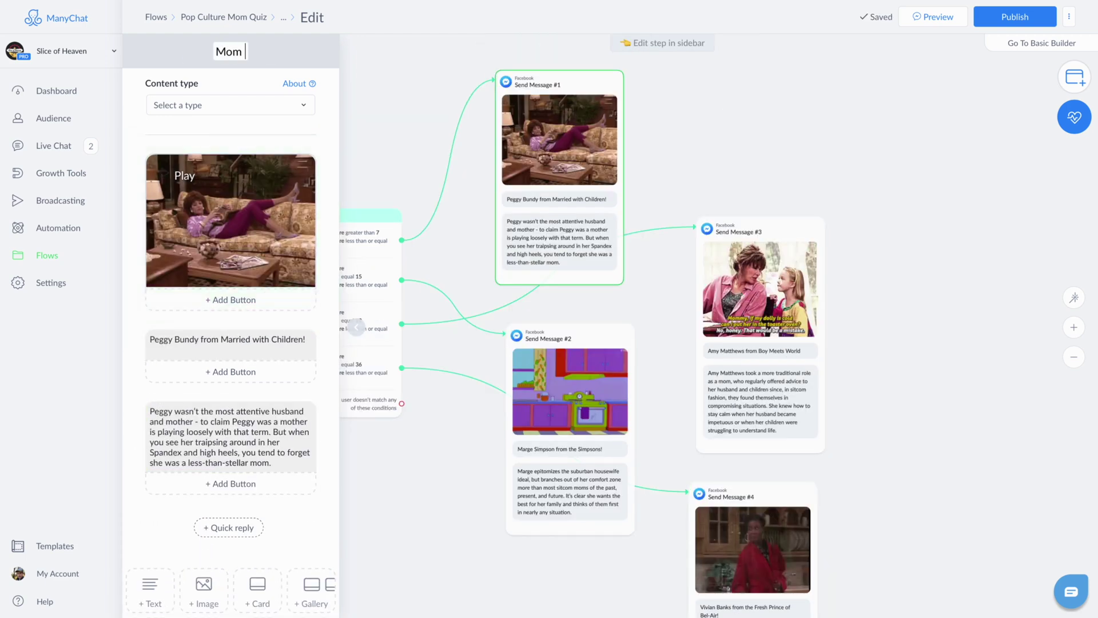
Step: Rename the second and third result messages Mom Option 2 and Mom Option 3
{"action": "left_click", "coordinate": [570, 337]}
{"action": "type", "text": "Mom Option 2"}
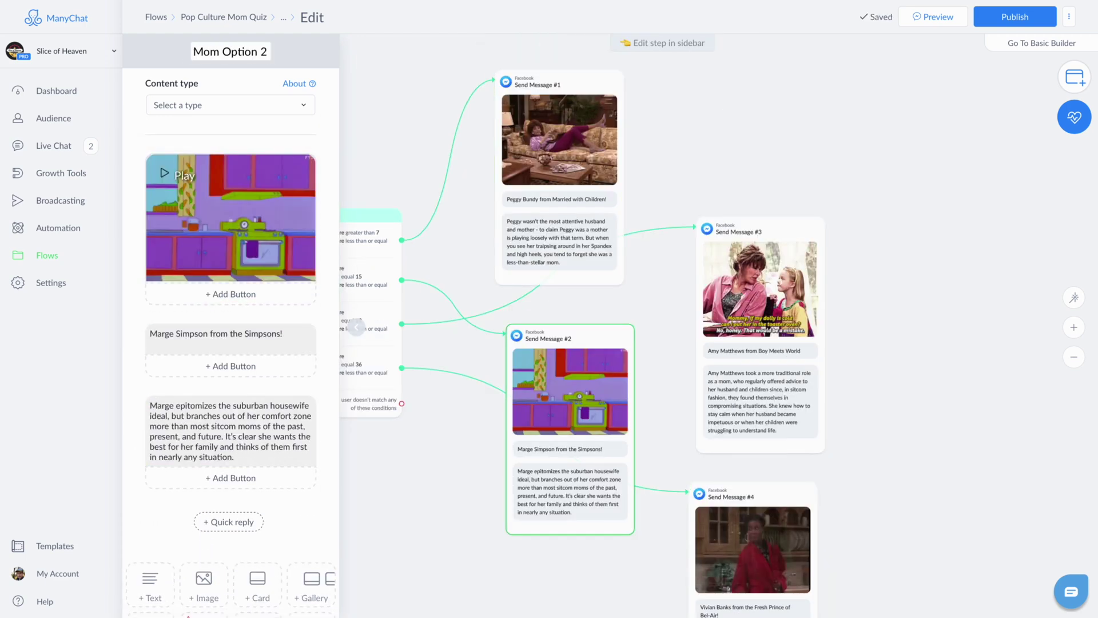
{"action": "left_click", "coordinate": [761, 286]}
{"action": "left_click", "coordinate": [241, 53]}
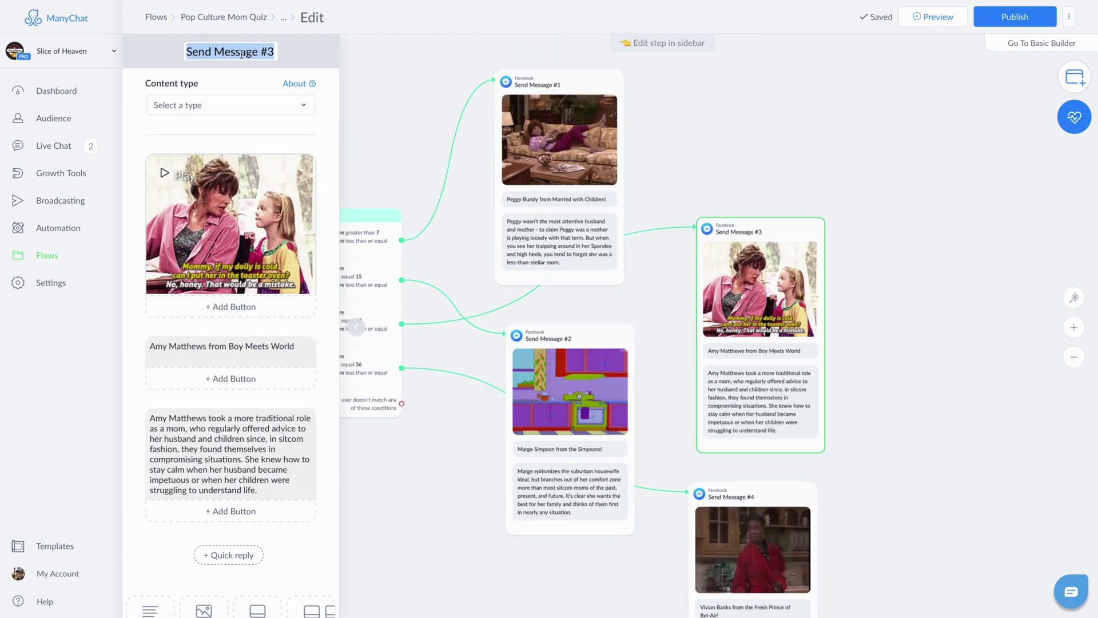
{"action": "type", "text": "Mom Option 3"}
{"action": "left_click", "coordinate": [570, 389]}
Step: Rename the first and fourth result messages Mom Option 1 and Mom Option 4
{"action": "left_click", "coordinate": [559, 172]}
{"action": "left_click", "coordinate": [231, 52]}
{"action": "type", "text": "Mom Option 1"}
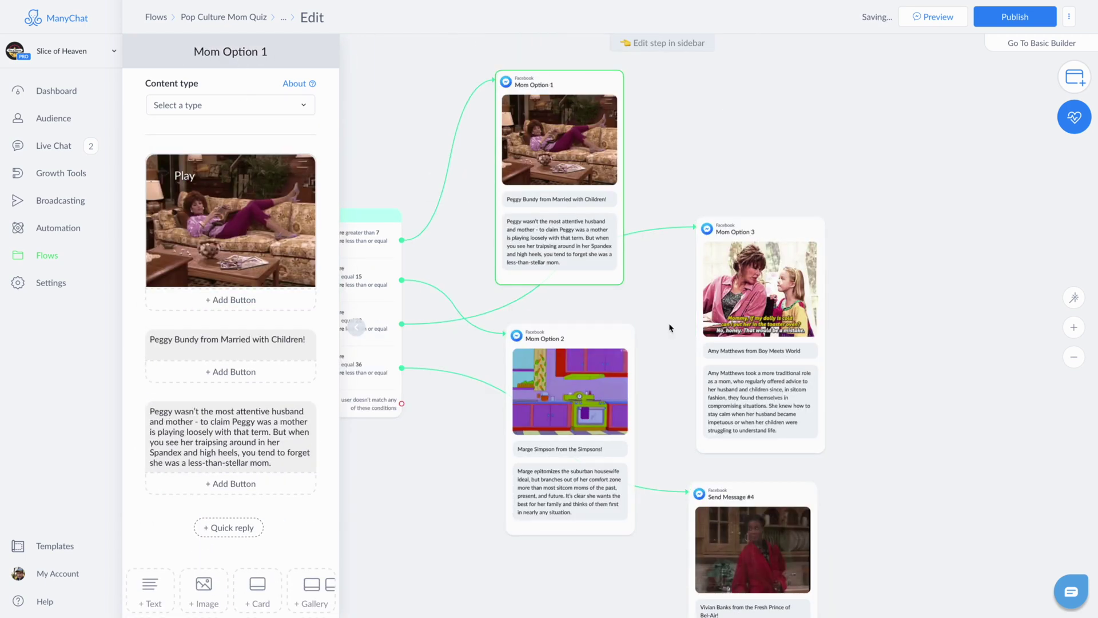
{"action": "left_click", "coordinate": [753, 549]}
{"action": "left_click", "coordinate": [230, 52]}
{"action": "type", "text": "Mom Option 4"}
{"action": "left_click", "coordinate": [673, 435]}
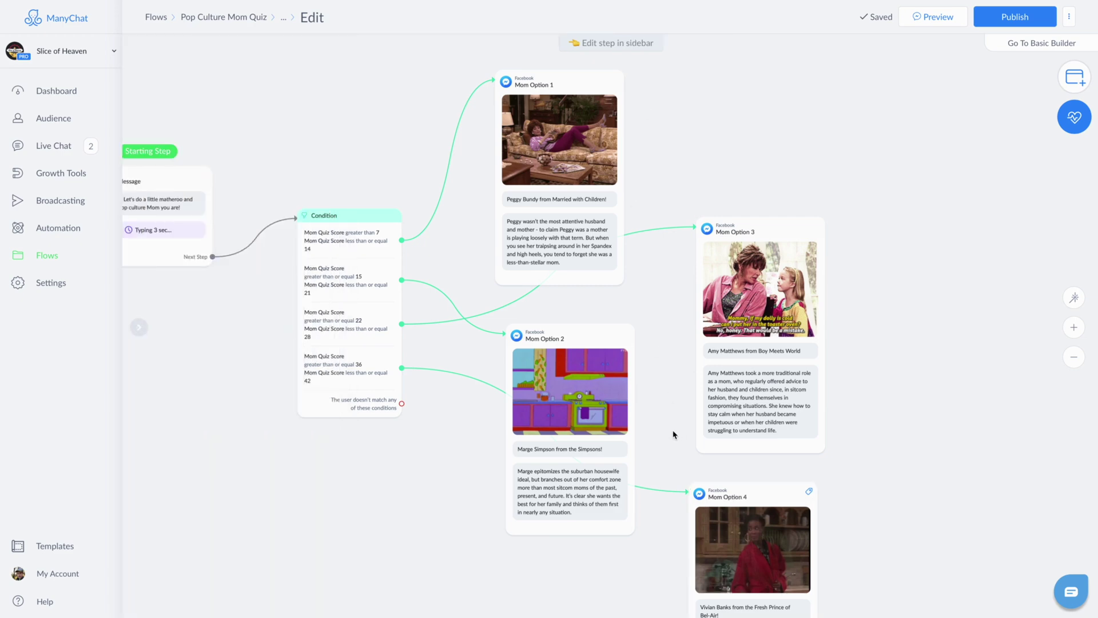
Step: Change the Condition's first rule to greater than or equal 7 and add a step for no-match scores
{"action": "left_click_drag", "start_coordinate": [673, 434], "coordinate": [617, 382]}
{"action": "left_click", "coordinate": [300, 191]}
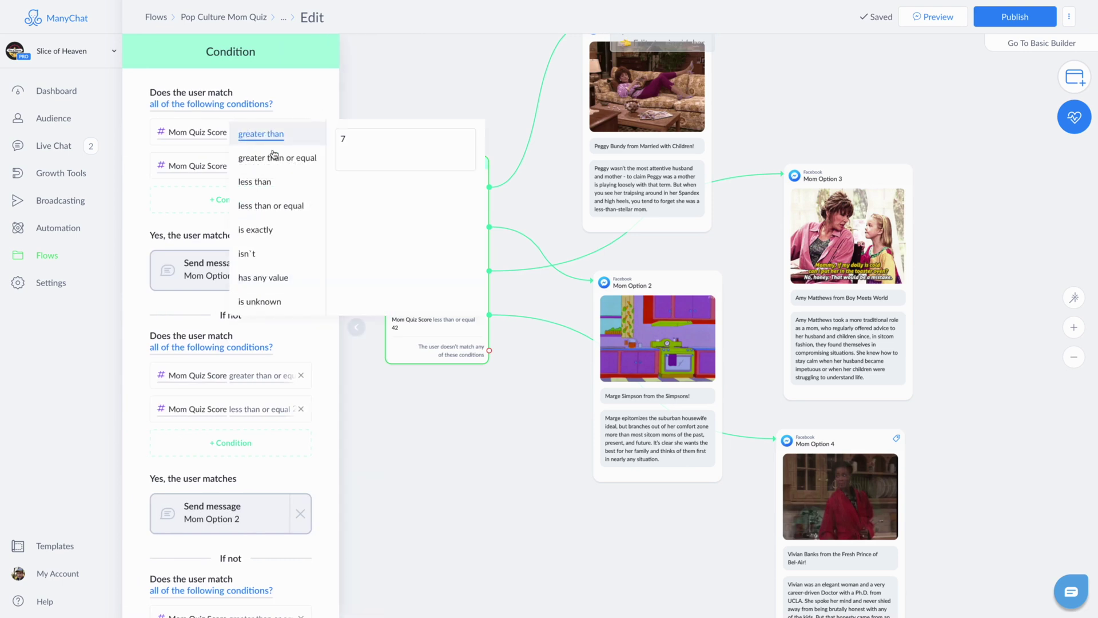
{"action": "left_click", "coordinate": [274, 157]}
{"action": "left_click", "coordinate": [136, 192]}
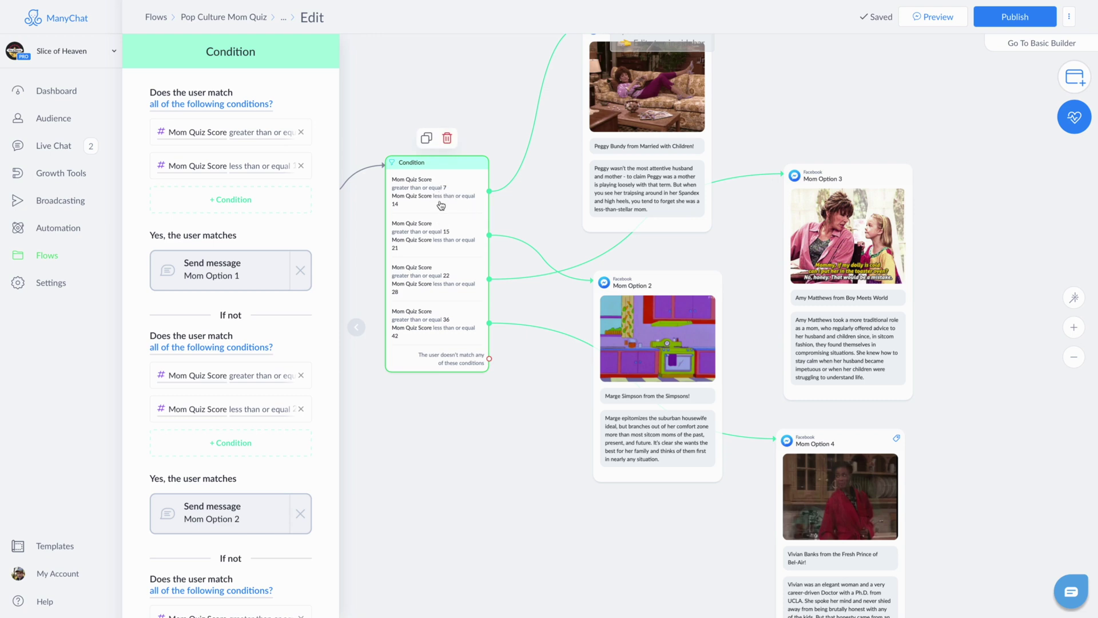
{"action": "left_click_drag", "start_coordinate": [489, 358], "coordinate": [449, 504]}
Step: Create a 'Something is busted!' fallback message for unmatched scores and add a button under Peggy's description
{"action": "left_click", "coordinate": [494, 335]}
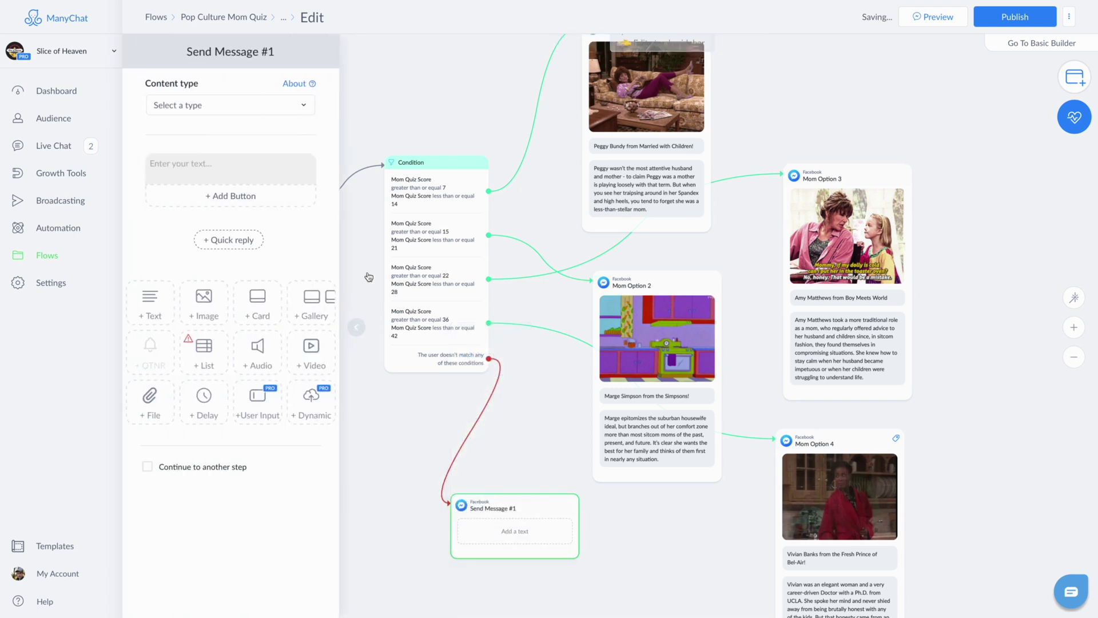
{"action": "left_click", "coordinate": [239, 166]}
{"action": "type", "text": "Something is busted!"}
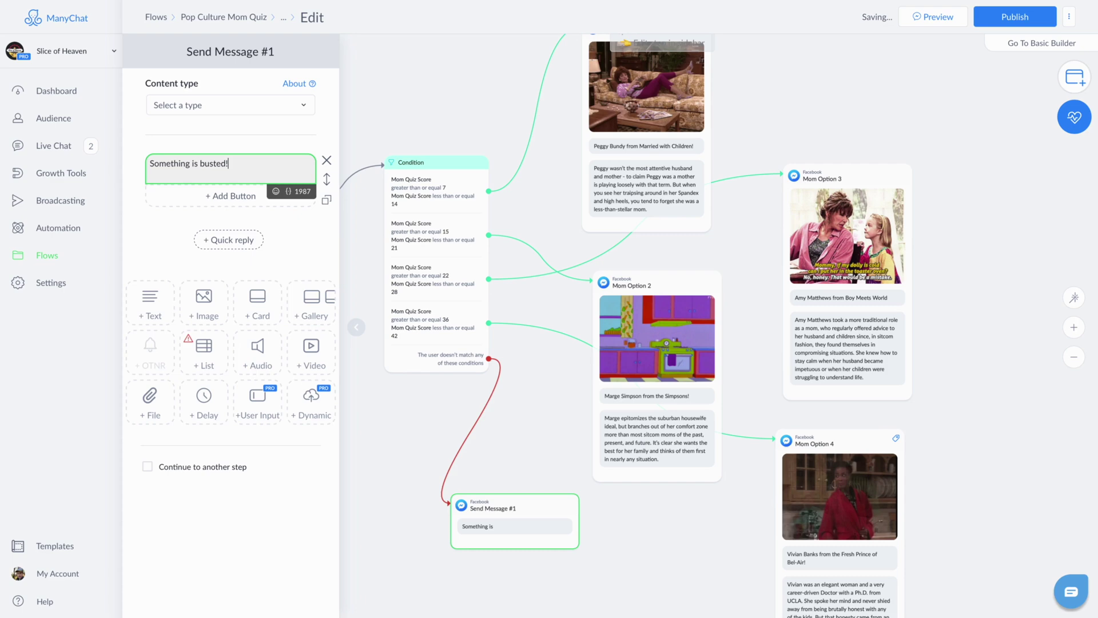
{"action": "left_click", "coordinate": [277, 223]}
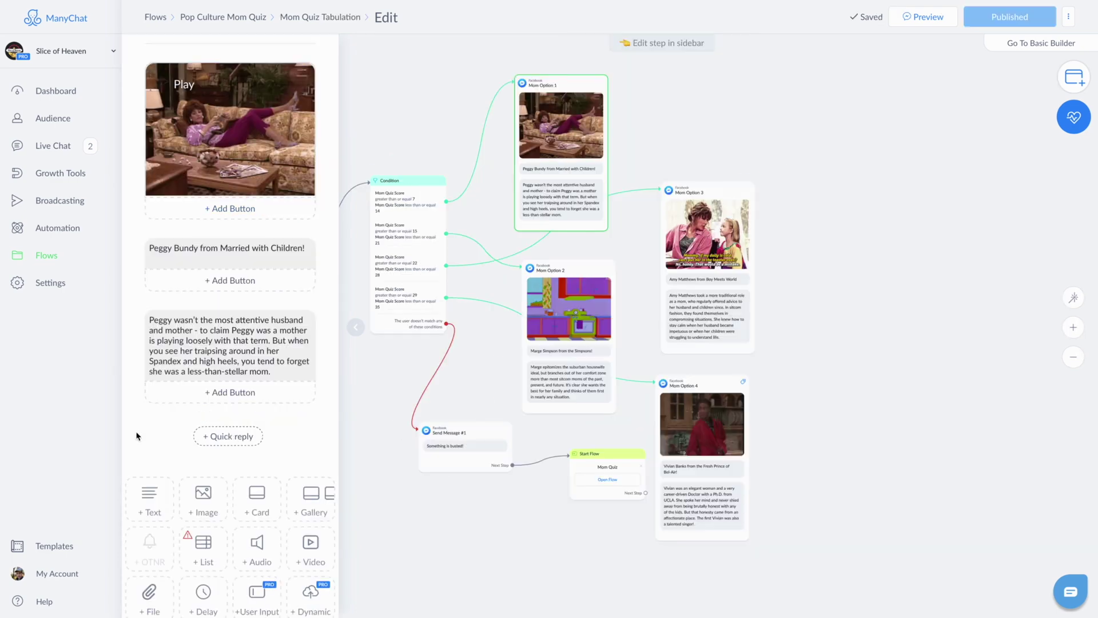
{"action": "scroll", "coordinate": [152, 426], "scroll_direction": "down", "scroll_amount": 1}
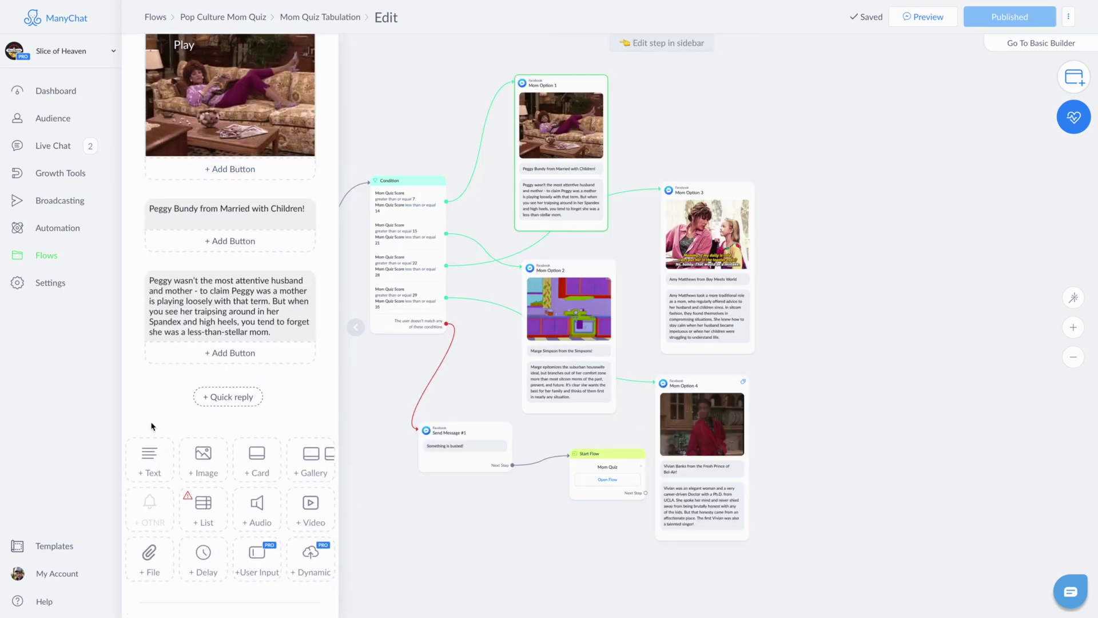
{"action": "left_click", "coordinate": [222, 355]}
Step: Title Mom Option 1's button 'See Matched Pizza' and have it send a new Peggy Pizza message step
{"action": "key", "text": "ctrl+a"}
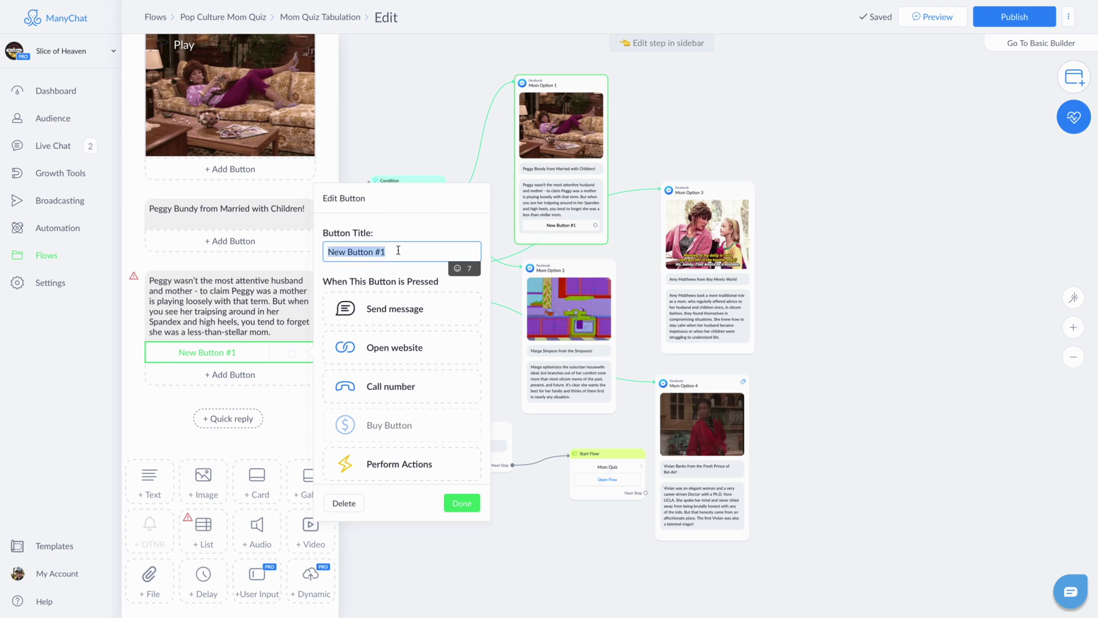
{"action": "type", "text": "See Matched "}
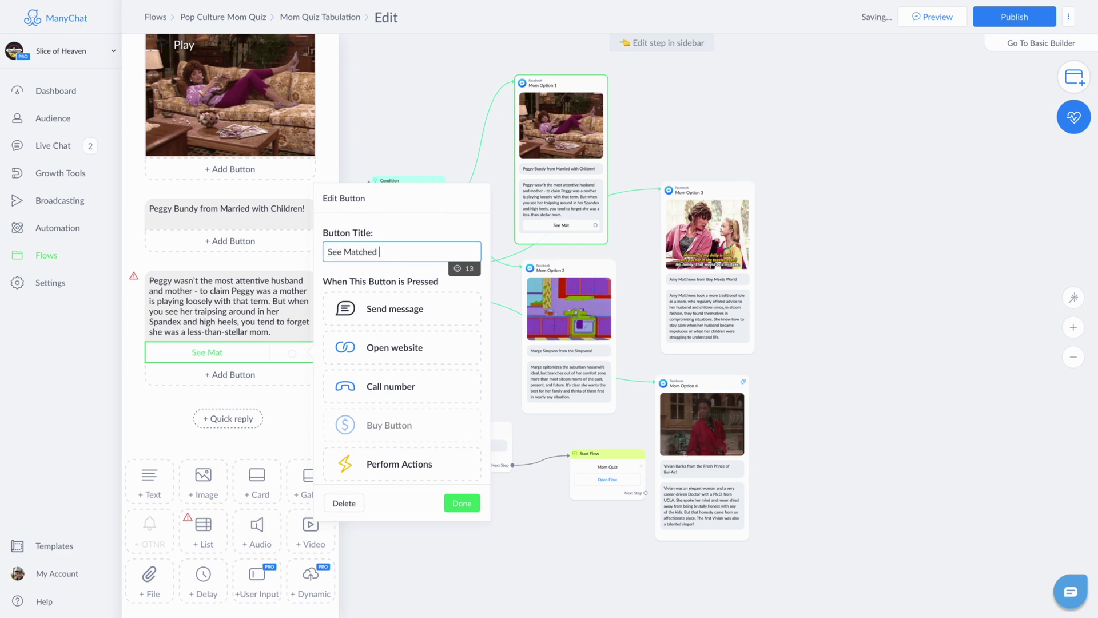
{"action": "type", "text": "Pizza"}
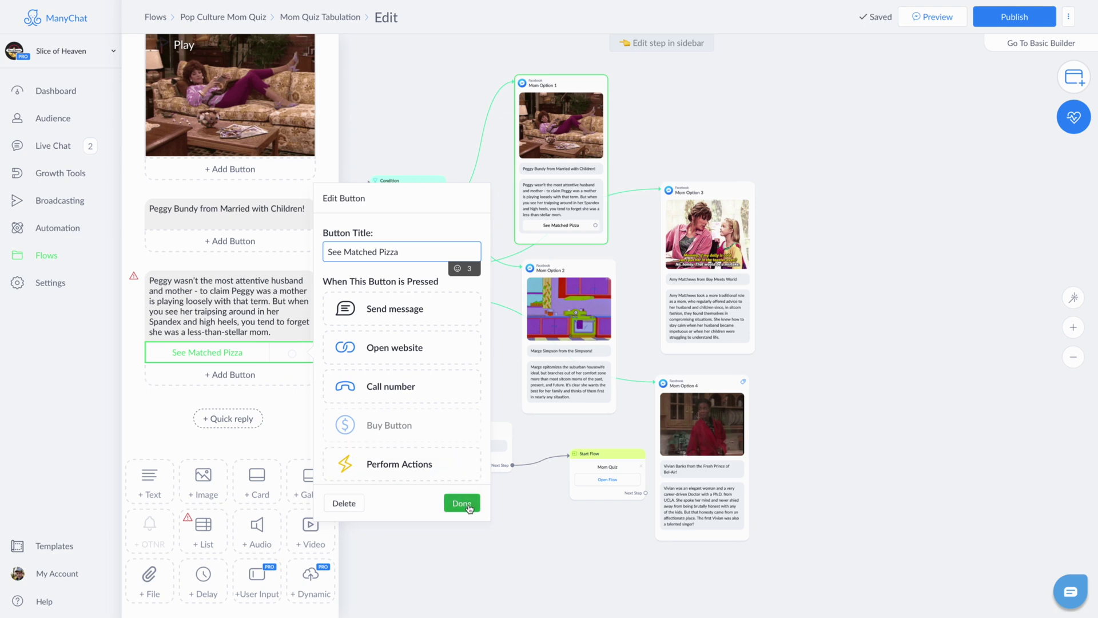
{"action": "left_click", "coordinate": [409, 329]}
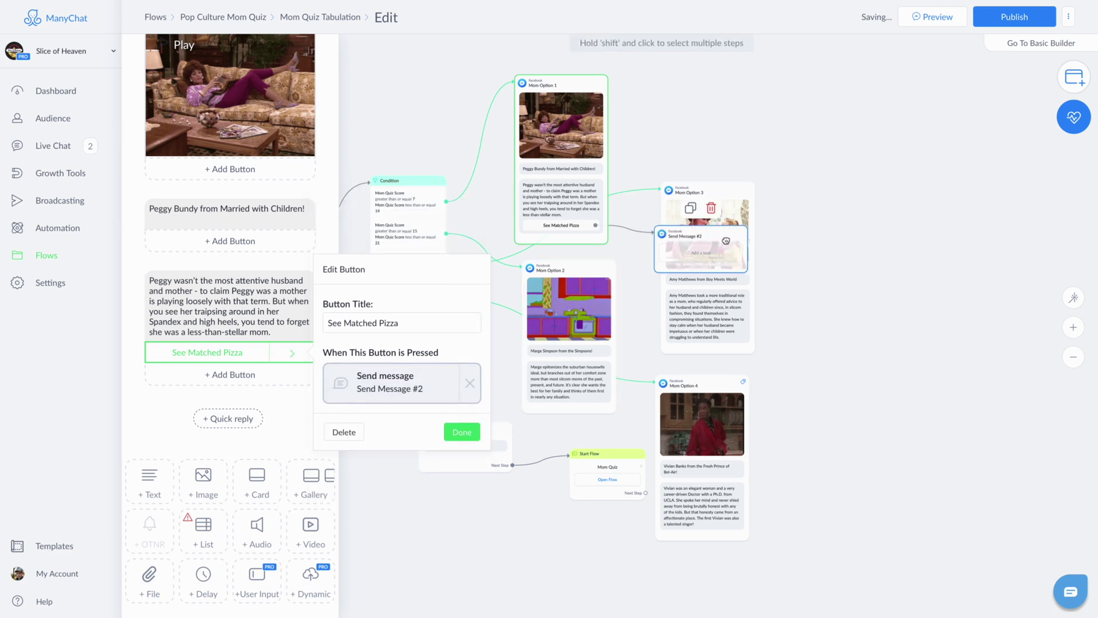
{"action": "left_click", "coordinate": [784, 104]}
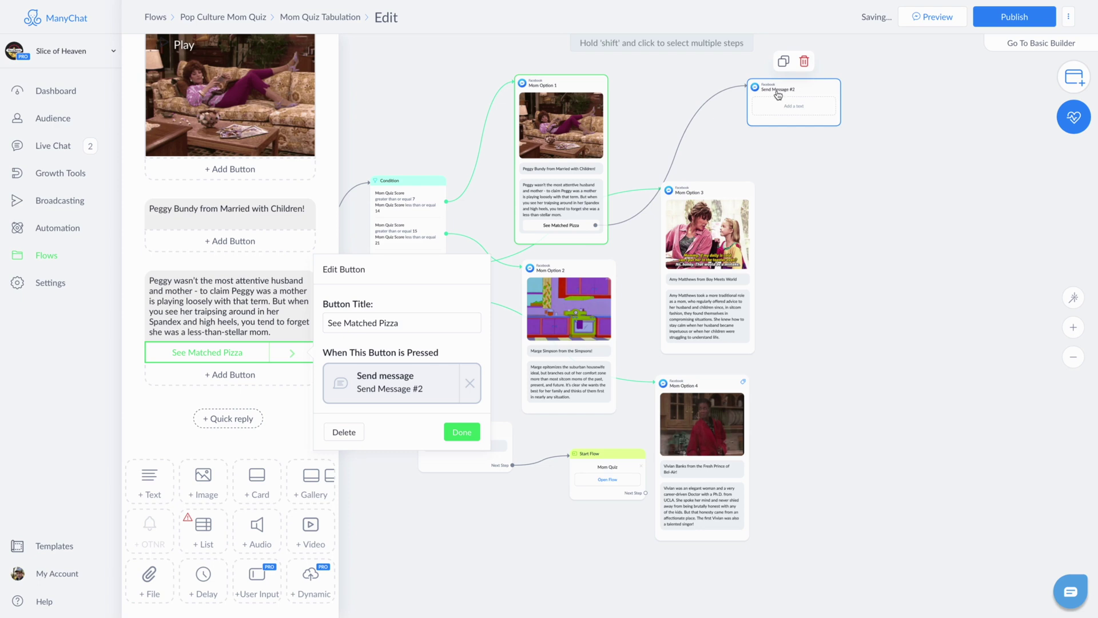
{"action": "left_click", "coordinate": [778, 95]}
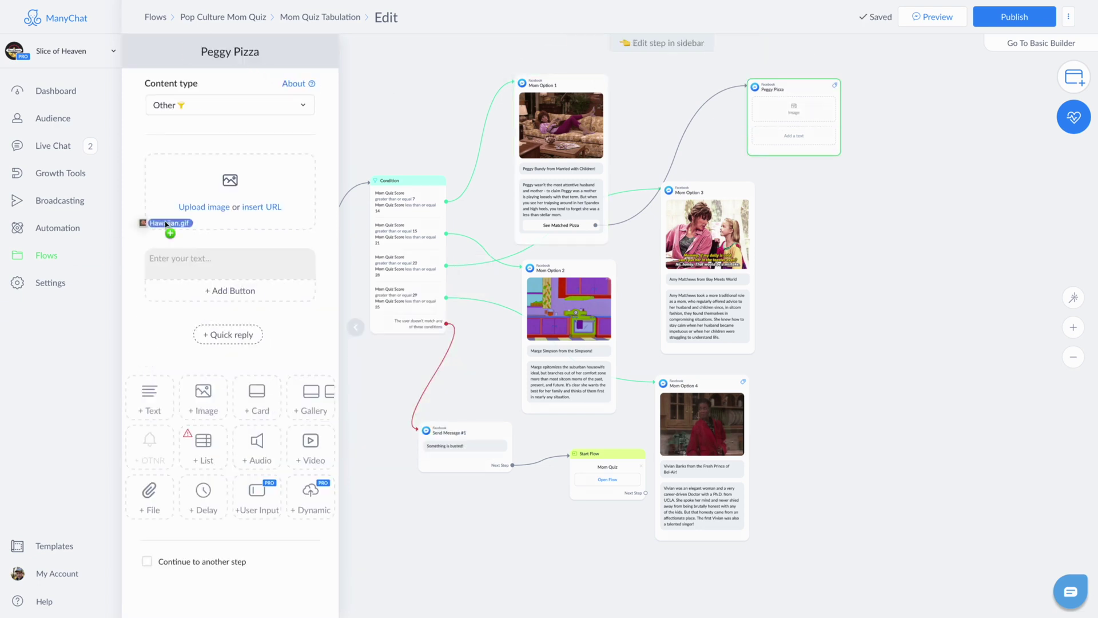
Step: Add the Hawaiian.gif image, the 'In Hawaii, they just call it "Pizza."' caption, and a new button
{"action": "left_click_drag", "start_coordinate": [166, 224], "coordinate": [232, 188]}
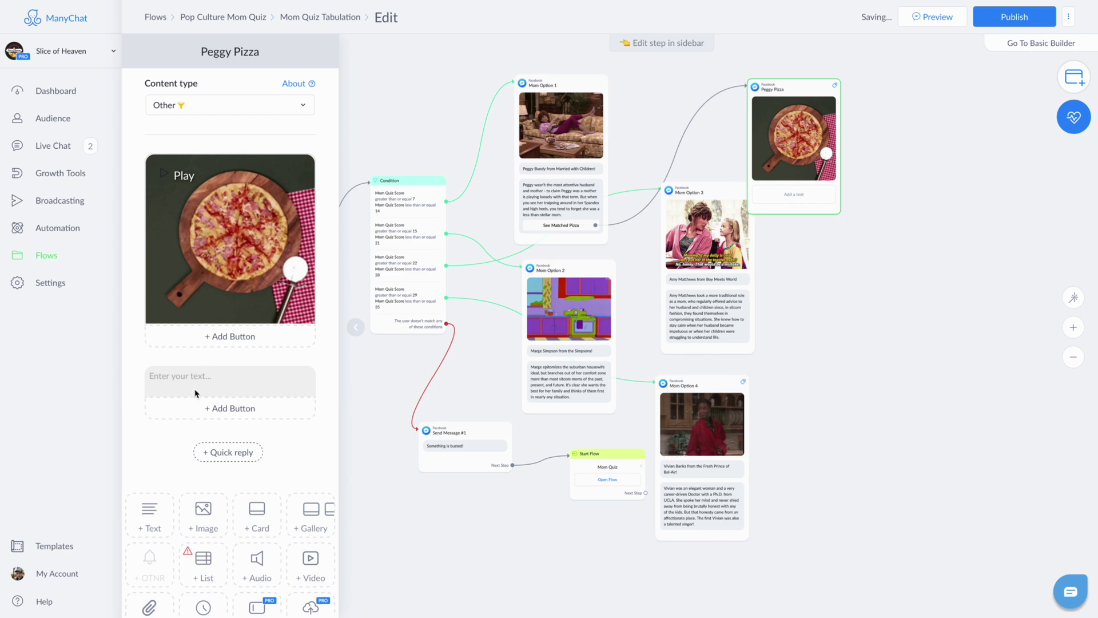
{"action": "left_click", "coordinate": [194, 389]}
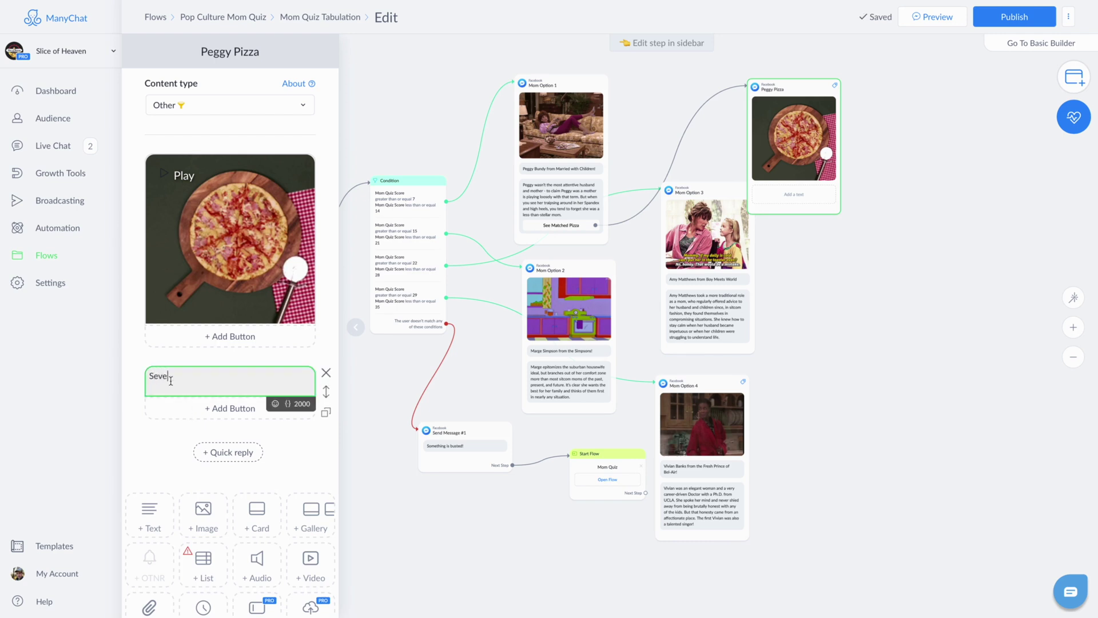
{"action": "type", "text": "Several people en"}
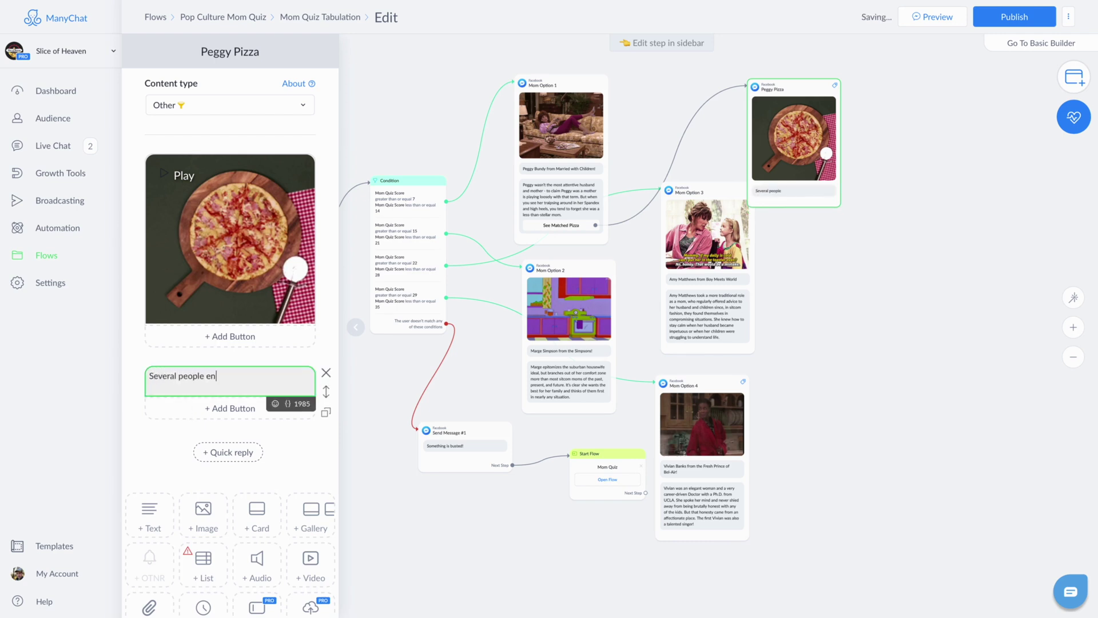
{"action": "type", "text": "joy Hawaiian Pizzas. And in Hawaii, they just call it \"Pizza"}
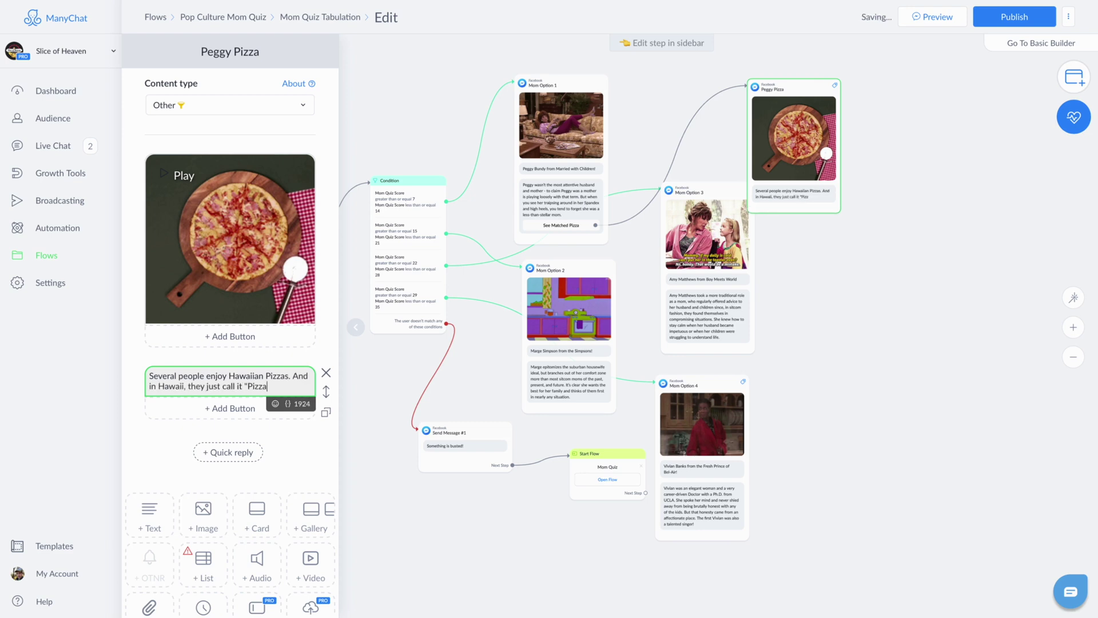
{"action": "type", "text": ".\" Crazy, right?"}
{"action": "left_click", "coordinate": [237, 408]}
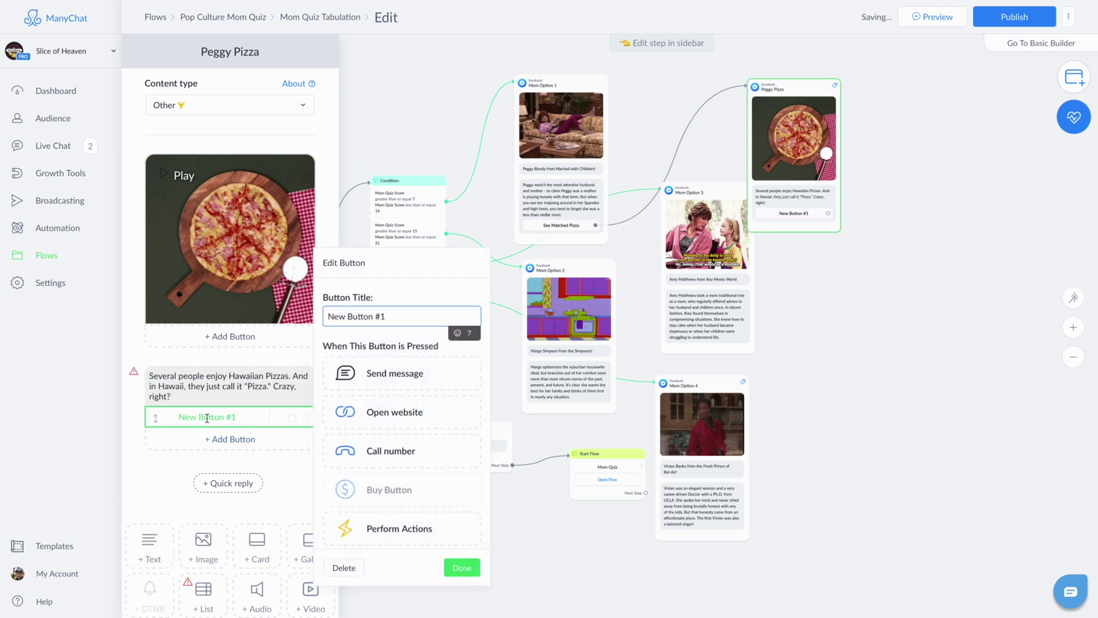
Step: Title the first button Download Recipe and add a second button titled Pick Up Ingredients
{"action": "triple_click", "coordinate": [388, 313]}
{"action": "type", "text": "Download Recipe"}
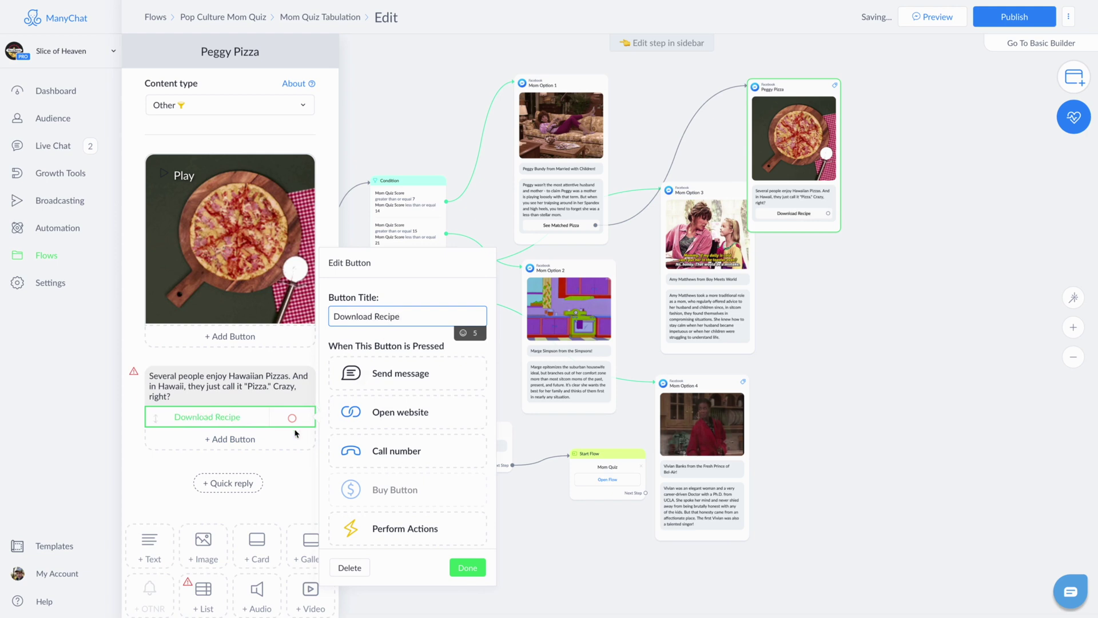
{"action": "left_click", "coordinate": [232, 437]}
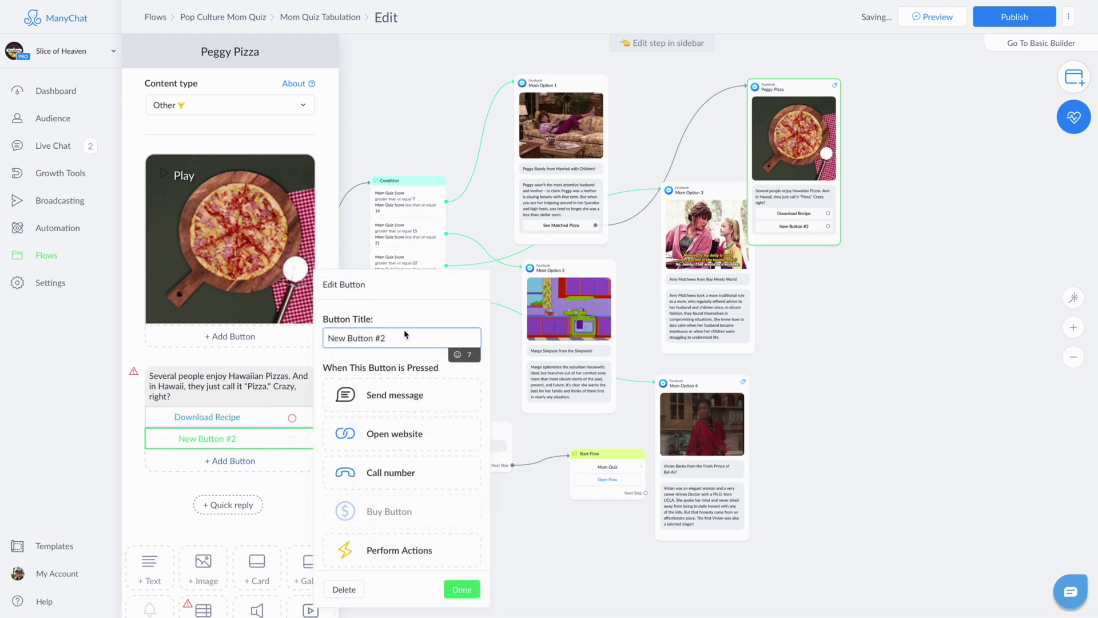
{"action": "triple_click", "coordinate": [392, 338]}
{"action": "type", "text": "Pick Up Ingredients"}
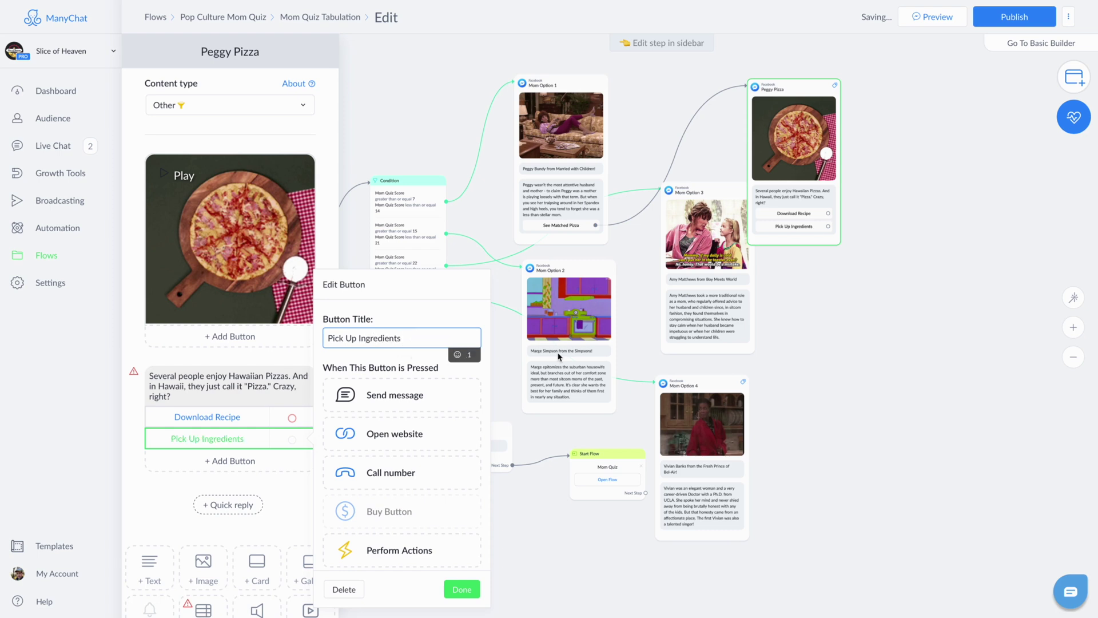
{"action": "scroll", "coordinate": [425, 476], "scroll_direction": "down", "scroll_amount": 1}
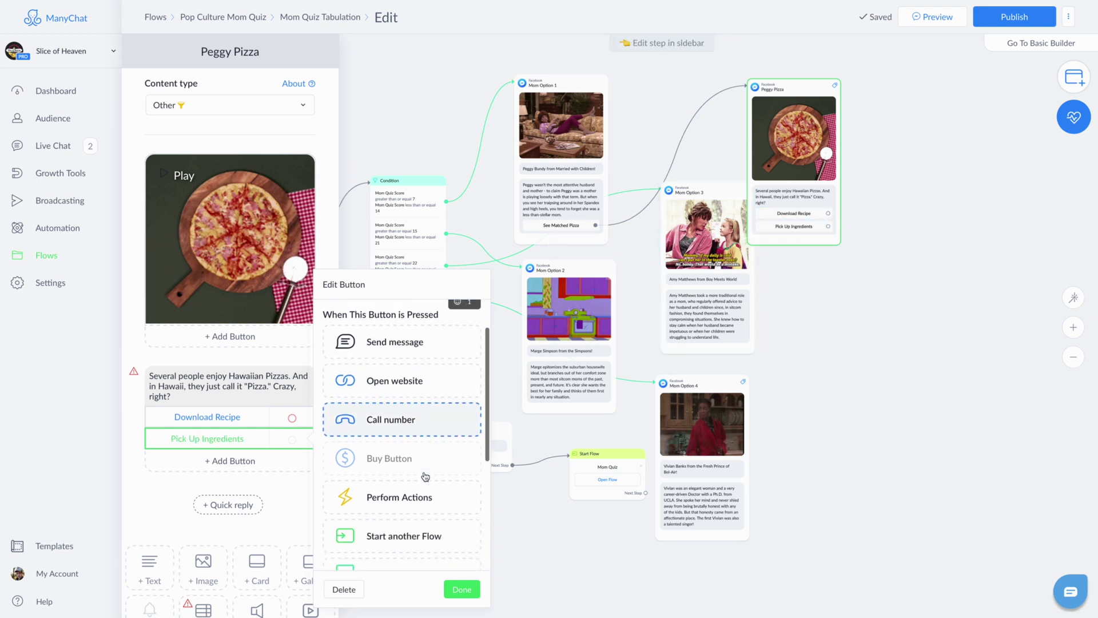
{"action": "left_click", "coordinate": [302, 421]}
{"action": "left_click", "coordinate": [423, 412]}
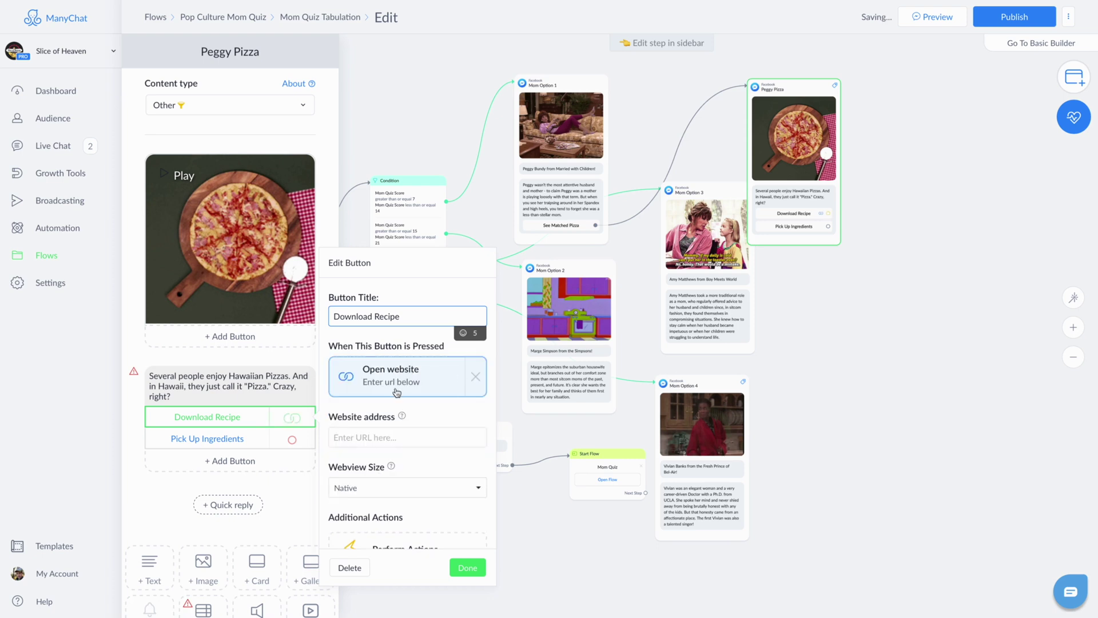
{"action": "left_click", "coordinate": [400, 438]}
{"action": "type", "text": "https://manychat.com"}
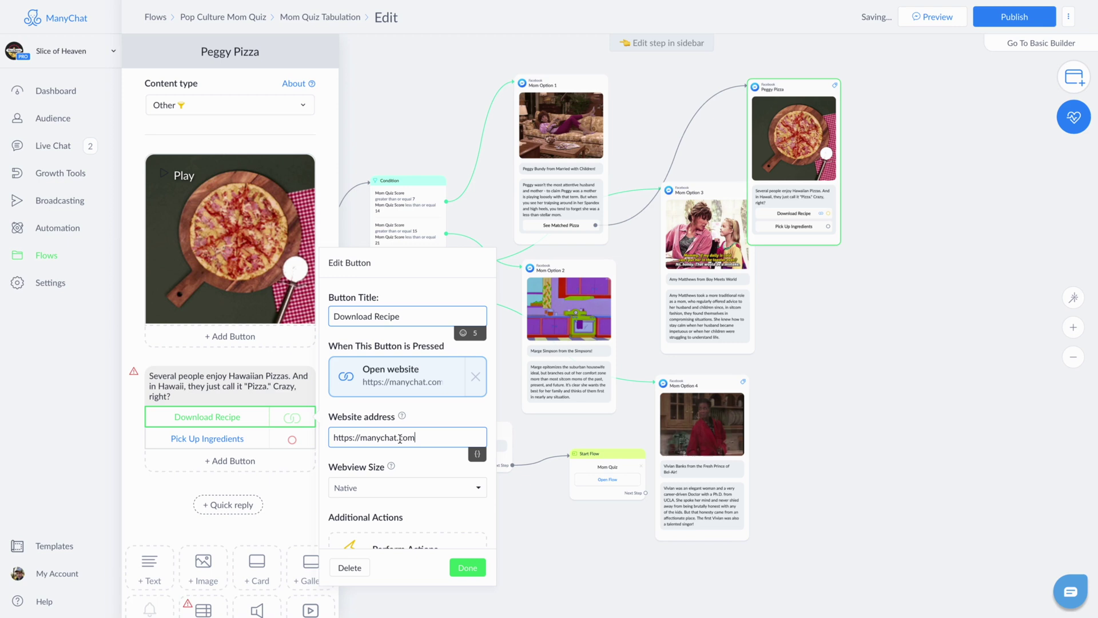
{"action": "key", "text": "ctrl+a"}
{"action": "left_click", "coordinate": [443, 504]}
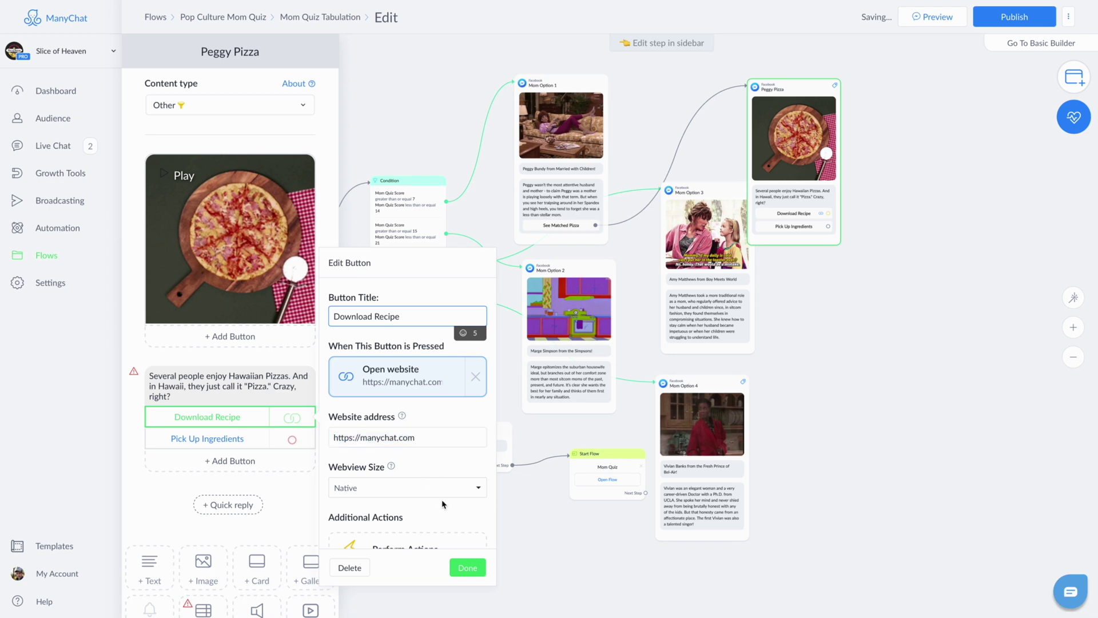
{"action": "left_click", "coordinate": [468, 568]}
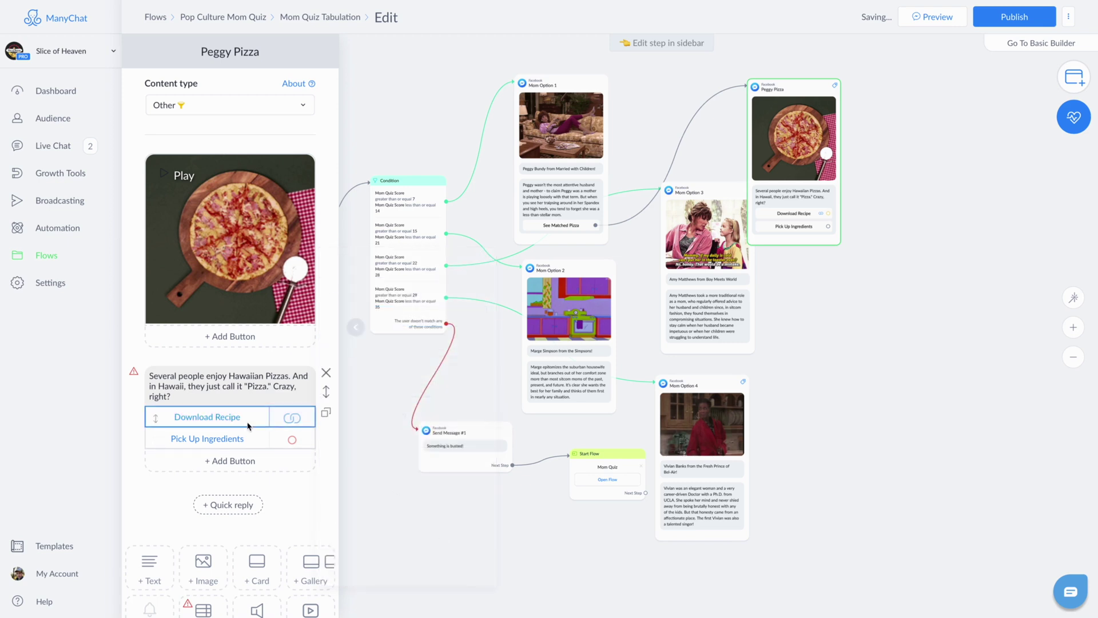
Step: Make Pick Up Ingredients call a specific phone number, then move Peggy Pizza further right
{"action": "left_click", "coordinate": [218, 439]}
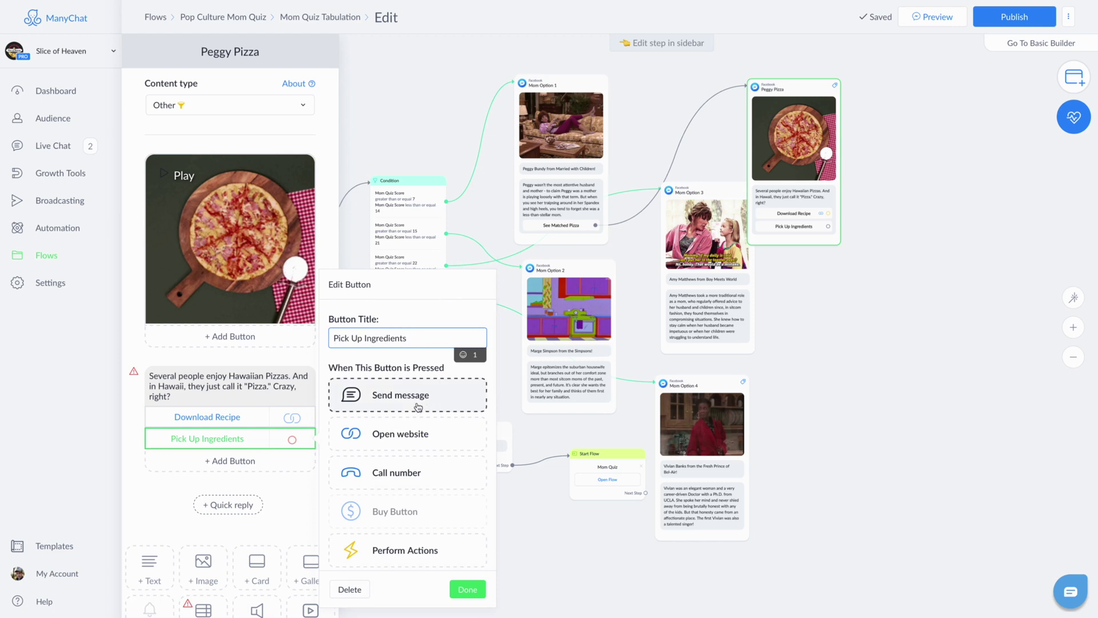
{"action": "scroll", "coordinate": [418, 452], "scroll_direction": "down", "scroll_amount": 2}
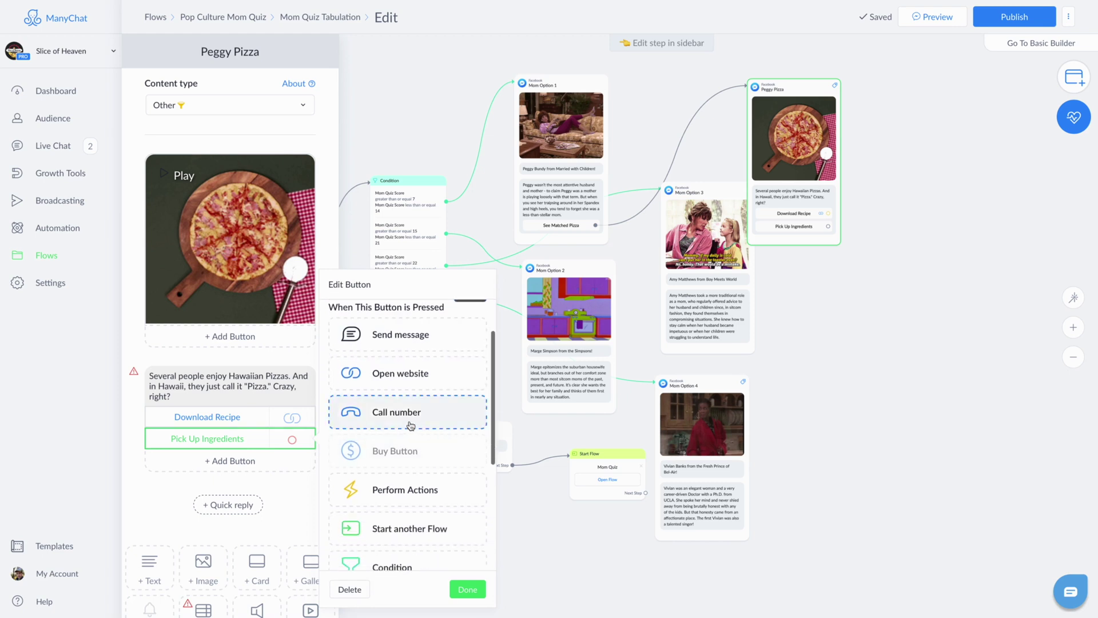
{"action": "left_click", "coordinate": [406, 417]}
{"action": "left_click", "coordinate": [397, 491]}
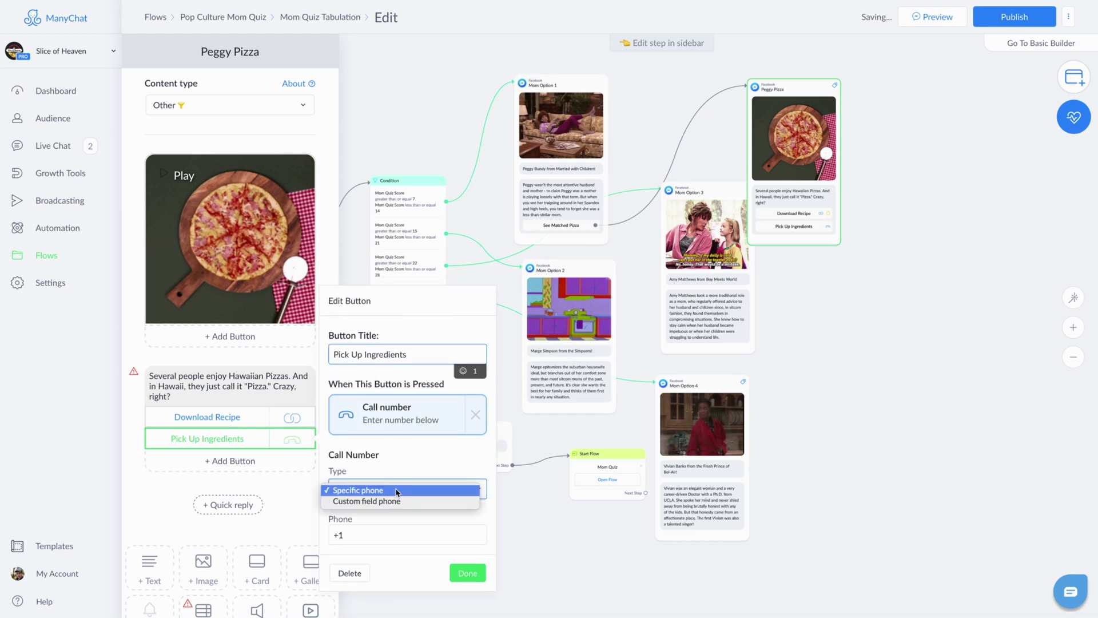
{"action": "left_click", "coordinate": [391, 469]}
{"action": "left_click", "coordinate": [380, 538]}
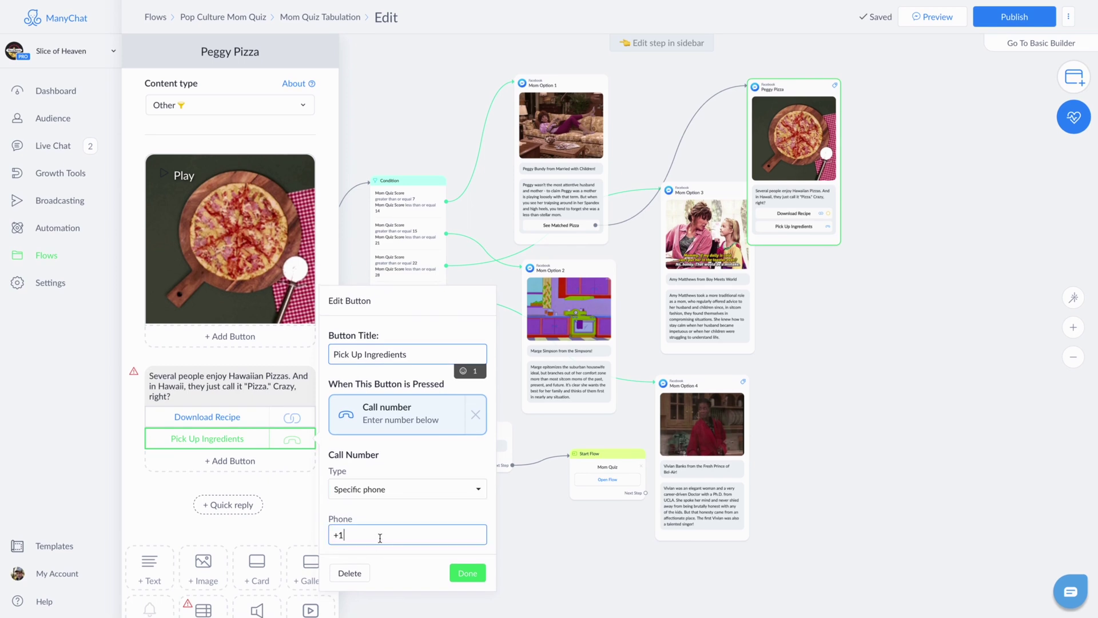
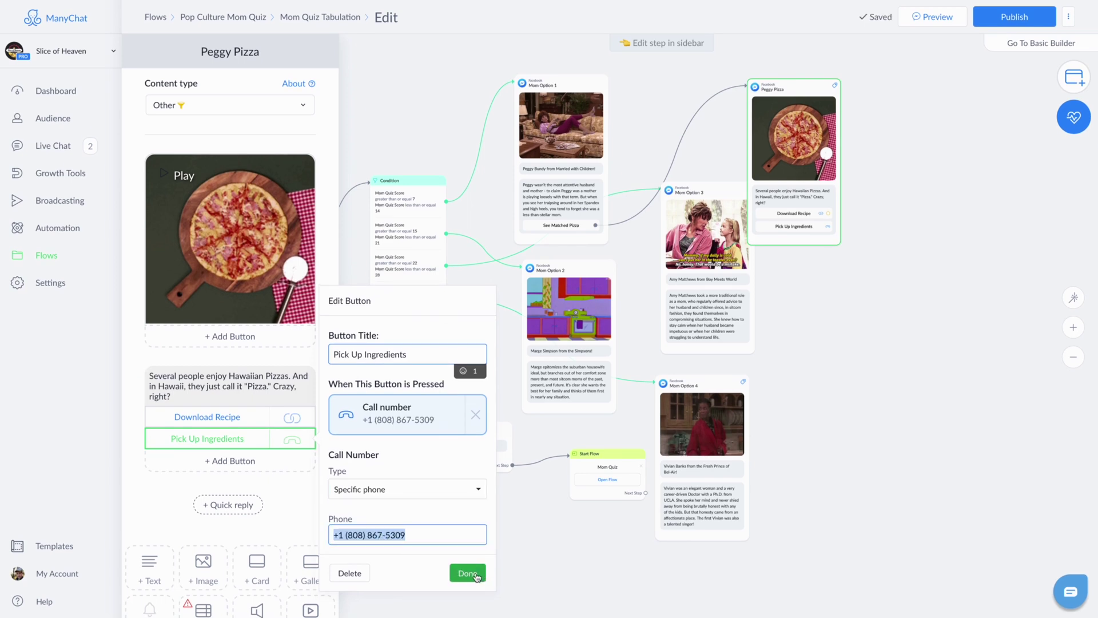
{"action": "left_click", "coordinate": [476, 574]}
{"action": "left_click_drag", "start_coordinate": [766, 127], "coordinate": [817, 123]}
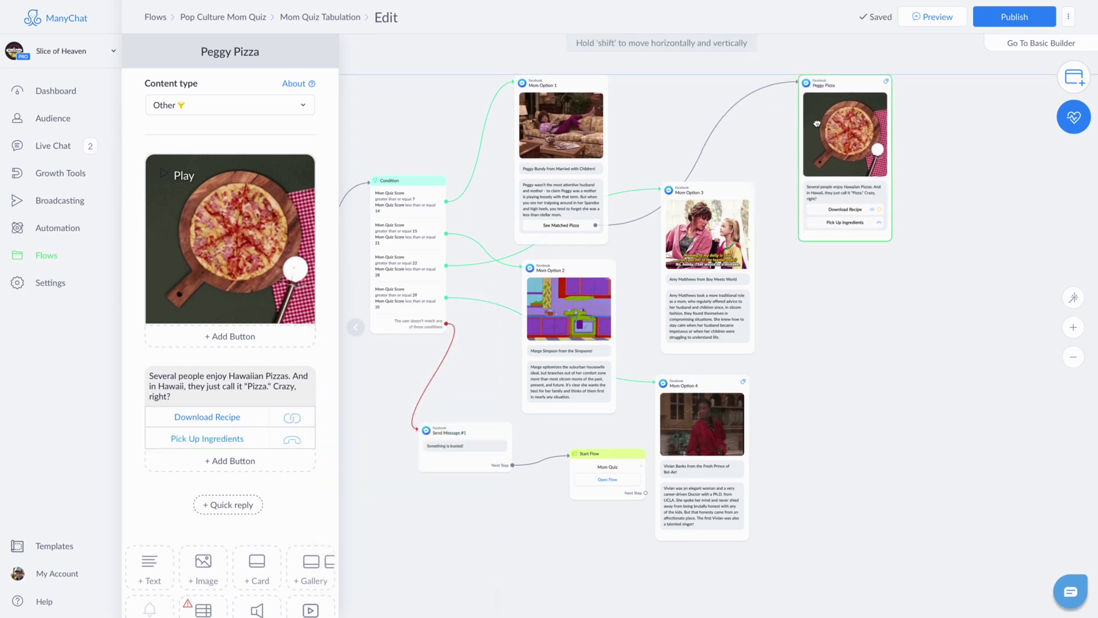
Step: Give Mom Option 2 a 'See Matched Pizza' button that sends a new message
{"action": "left_click", "coordinate": [554, 349]}
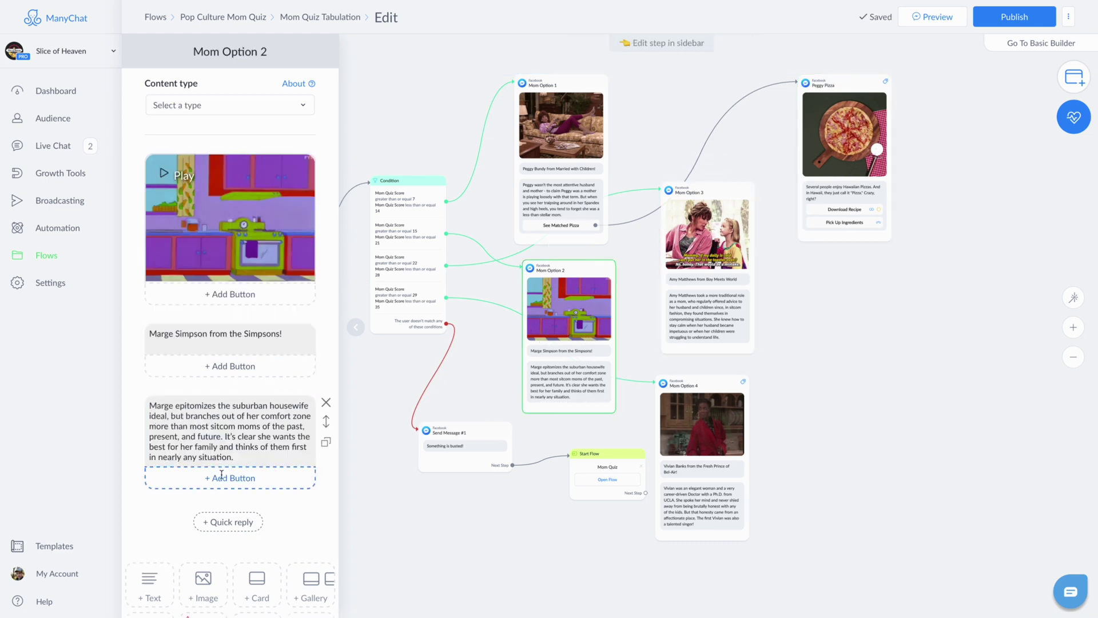
{"action": "left_click", "coordinate": [230, 479]}
{"action": "type", "text": "See Matched Pizza"}
{"action": "left_click", "coordinate": [392, 407]}
{"action": "left_click", "coordinate": [462, 557]}
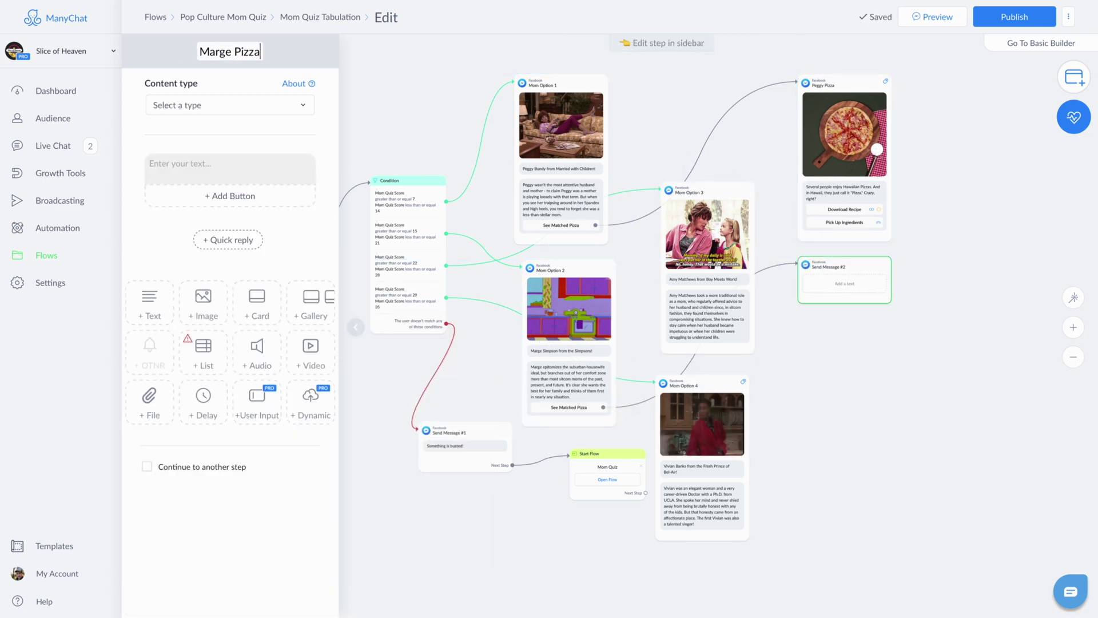
Step: Add the Meat Lovers.jpg image and the 'Mmm...meeeat' Homer caption to the Marge Pizza message
{"action": "left_click", "coordinate": [230, 105]}
{"action": "left_click", "coordinate": [203, 303]}
{"action": "left_click_drag", "start_coordinate": [253, 193], "coordinate": [254, 195]}
{"action": "left_click", "coordinate": [185, 264]}
{"action": "type", "text": "Mmm..."}
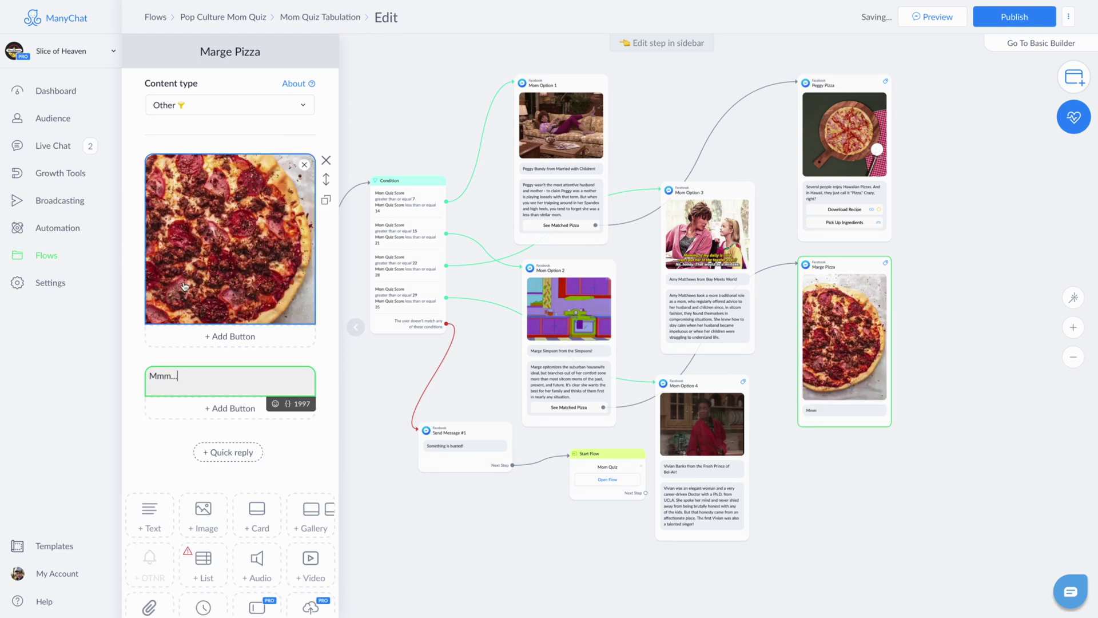
{"action": "type", "text": "meeeat. It's not just Homer's favorite pizza -- it's a hit with the whole family."}
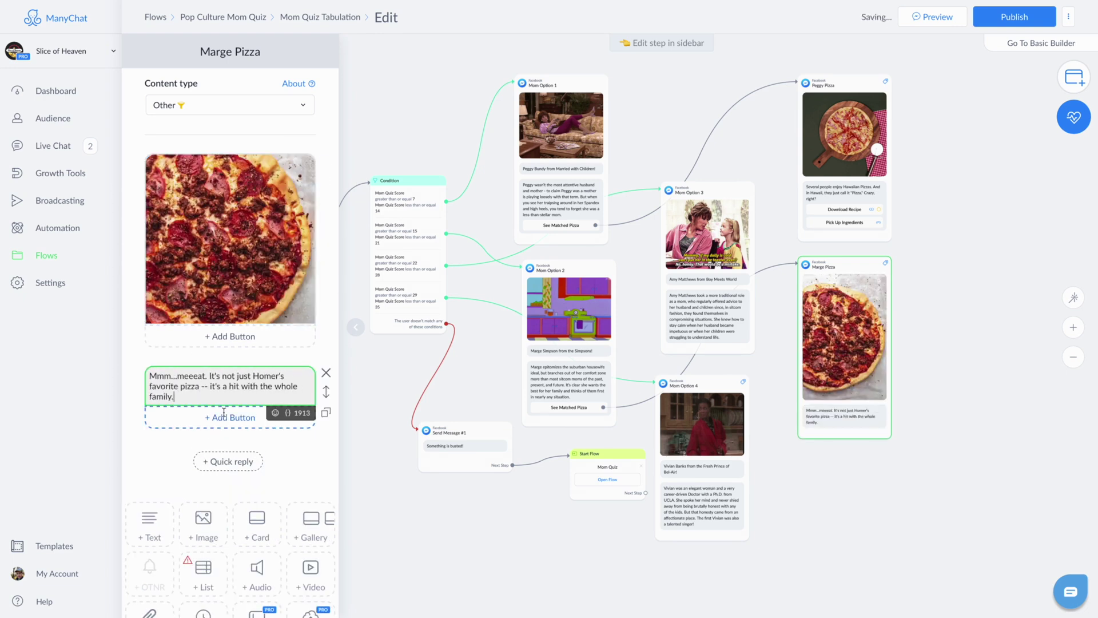
Step: Add a Download Recipe website button and a Pick Up Ingredients button calling a phone number
{"action": "left_click", "coordinate": [230, 415]}
{"action": "type", "text": "Download Recipe"}
{"action": "left_click", "coordinate": [400, 412]}
{"action": "left_click", "coordinate": [230, 438]}
{"action": "type", "text": "Pick Up Ingredients"}
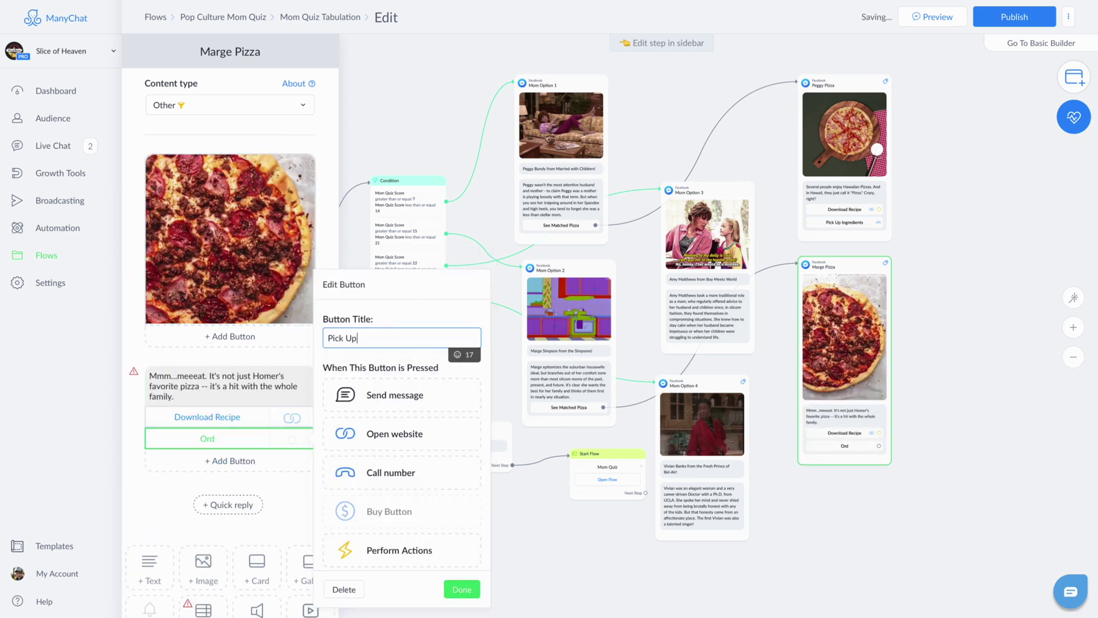
{"action": "left_click", "coordinate": [401, 471]}
{"action": "left_click", "coordinate": [462, 573]}
Step: Give Mom Option 3 a 'See Matched Pizza' button leading to a new Amy Pizza message
{"action": "left_click", "coordinate": [704, 309]}
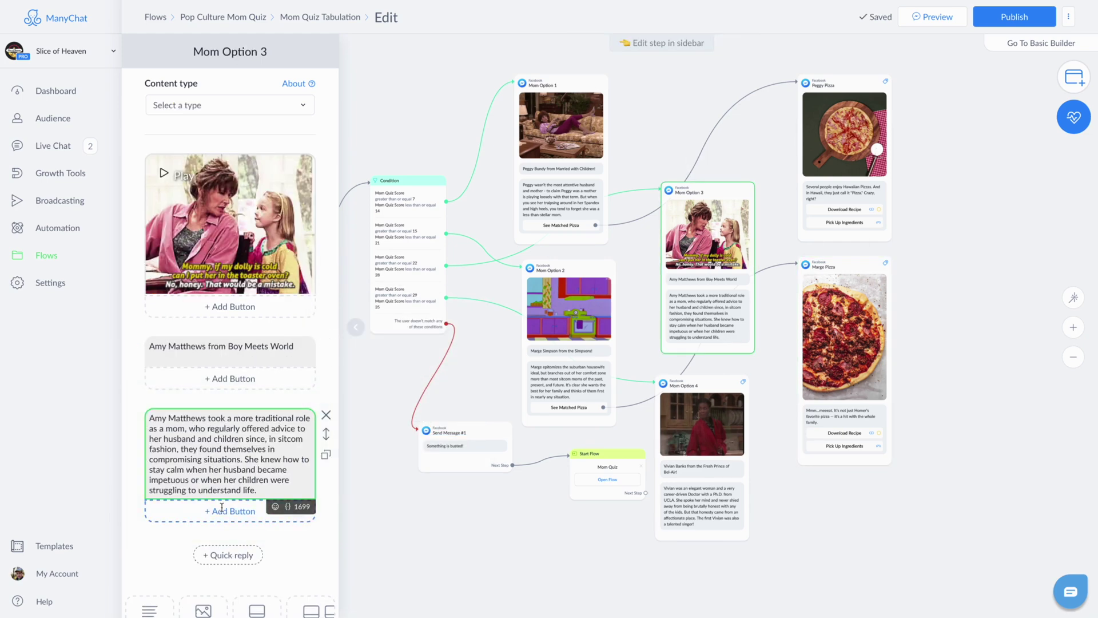
{"action": "left_click", "coordinate": [230, 510]}
{"action": "type", "text": "See Matched Pizza"}
{"action": "left_click", "coordinate": [400, 407]}
{"action": "left_click", "coordinate": [400, 540]}
{"action": "type", "text": "Amy Pizza"}
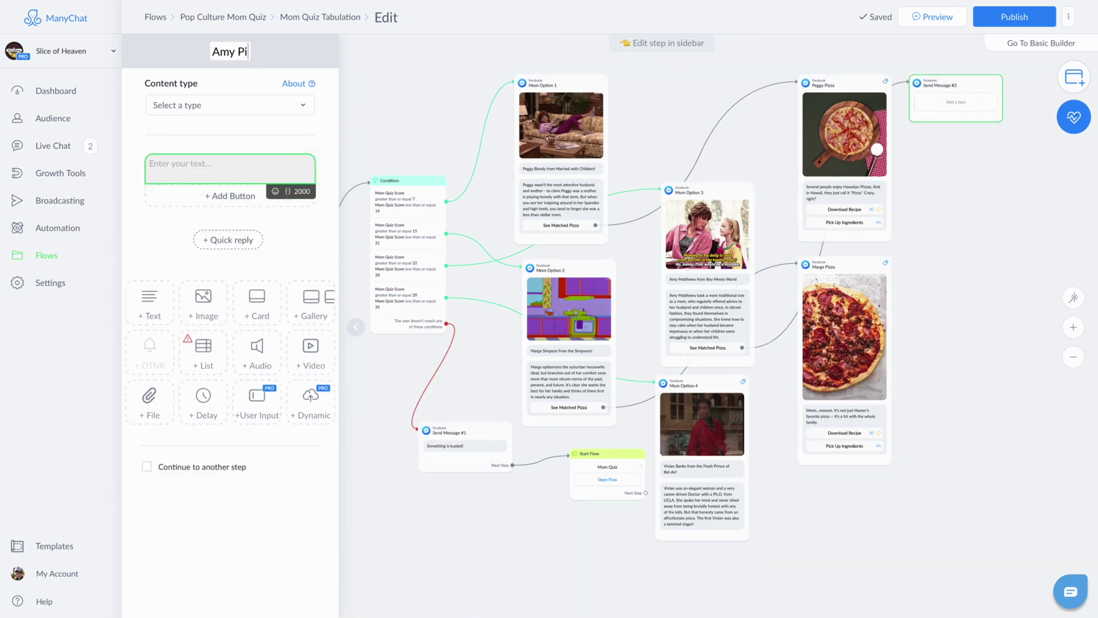
Step: Add a pepperoni pizza image and the 'Everyone loves a pepperoni pizza' caption to Amy Pizza
{"action": "left_click", "coordinate": [206, 166]}
{"action": "left_click", "coordinate": [203, 303]}
{"action": "type", "text": "Everyone loves a pepperoni "}
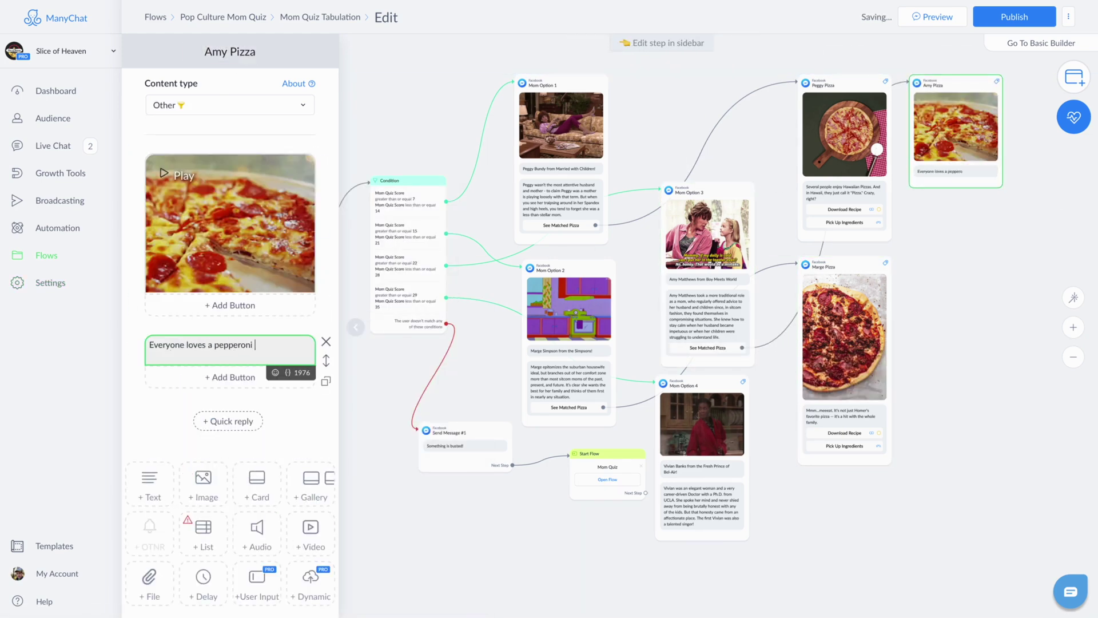
{"action": "type", "text": "pizza -- even Mr. Sweeney!"}
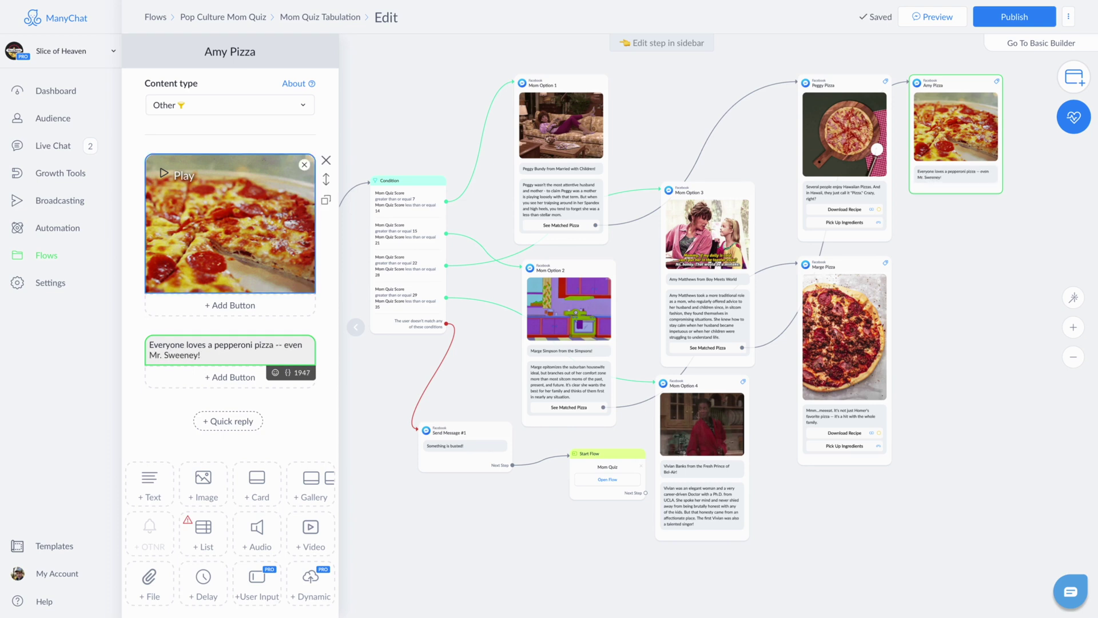
{"action": "left_click", "coordinate": [233, 377]}
{"action": "type", "text": "Download Recipe"}
{"action": "left_click", "coordinate": [395, 394]}
{"action": "type", "text": "https://ma"}
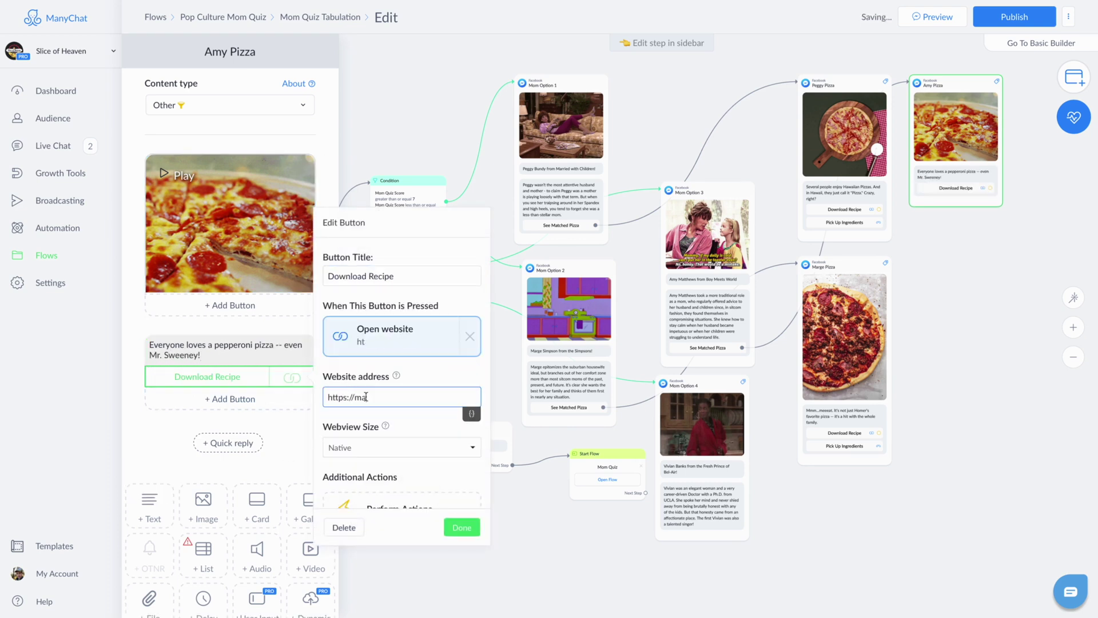
{"action": "left_click", "coordinate": [461, 527]}
{"action": "left_click", "coordinate": [233, 399]}
{"action": "type", "text": "Pick Up Ingredients"}
{"action": "left_click", "coordinate": [391, 432]}
{"action": "left_click", "coordinate": [463, 530]}
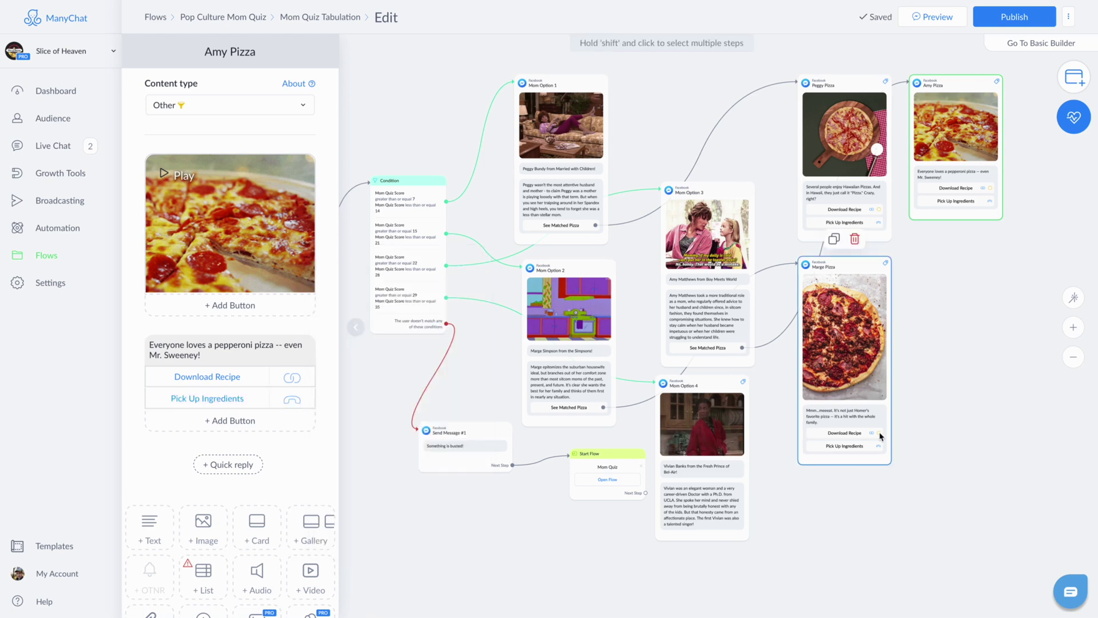
Step: Give Mom Option 4 a 'See Matched Pizza' button that sends a new message
{"action": "left_click", "coordinate": [703, 423]}
{"action": "left_click", "coordinate": [233, 487]}
{"action": "type", "text": "See Matched Pizza"}
{"action": "left_click", "coordinate": [395, 407]}
Step: Name the step Vivian Pizza and add a veggie pizza image with the 'Ah perfection' caption
{"action": "left_click", "coordinate": [393, 539]}
{"action": "type", "text": "Vivian Pizza"}
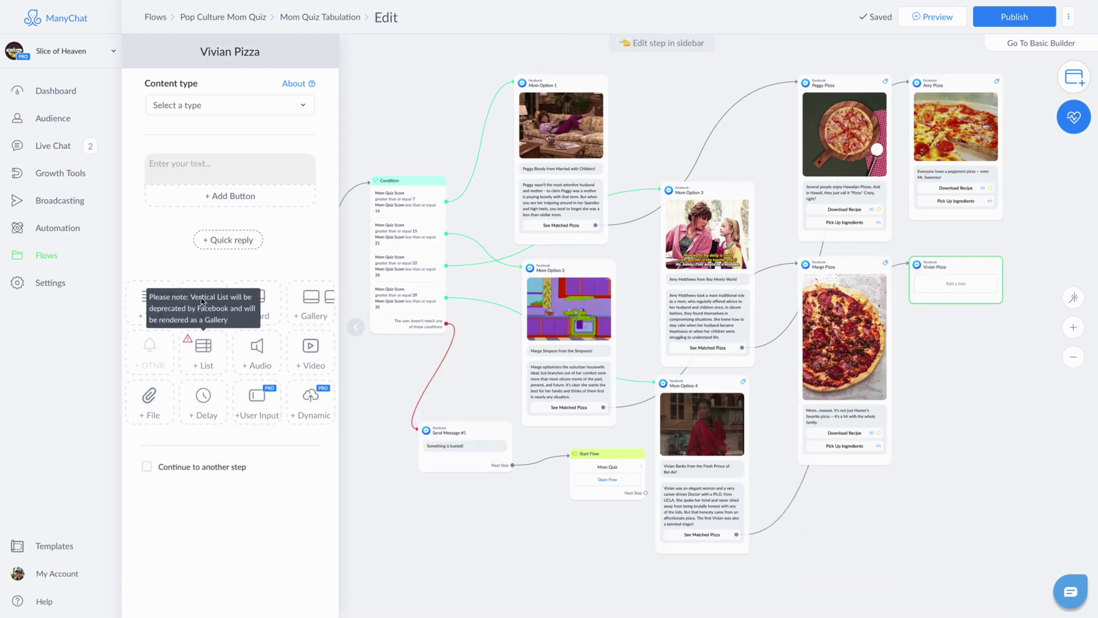
{"action": "left_click", "coordinate": [201, 301]}
{"action": "type", "text": "Ah"}
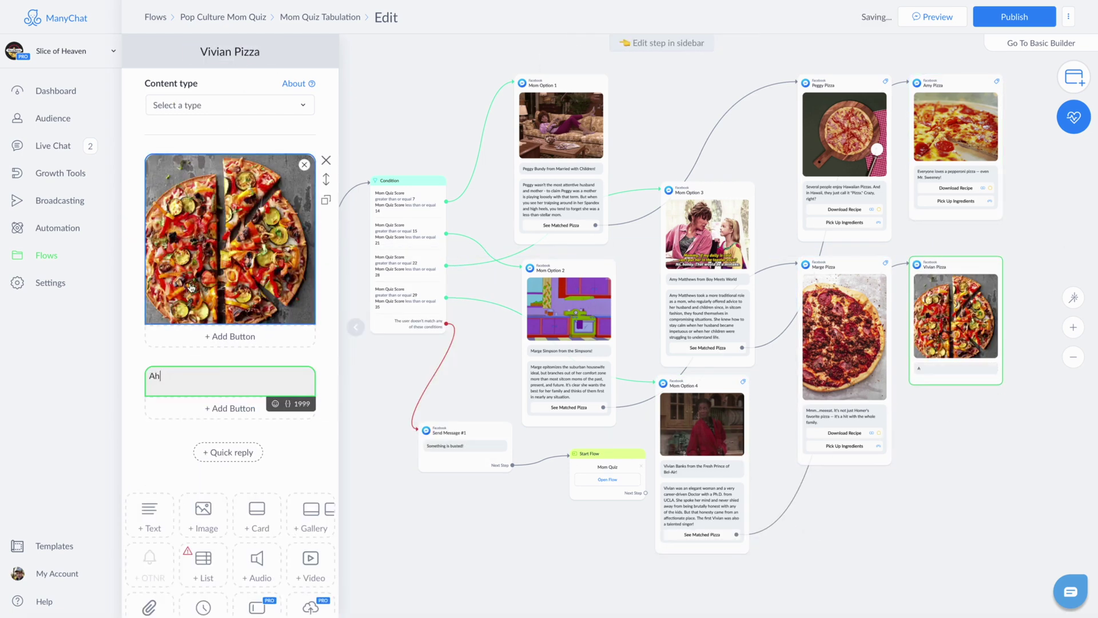
{"action": "type", "text": " perfection of a veggie pizza. Delicious mouth-watering feast with...less of the guilt."}
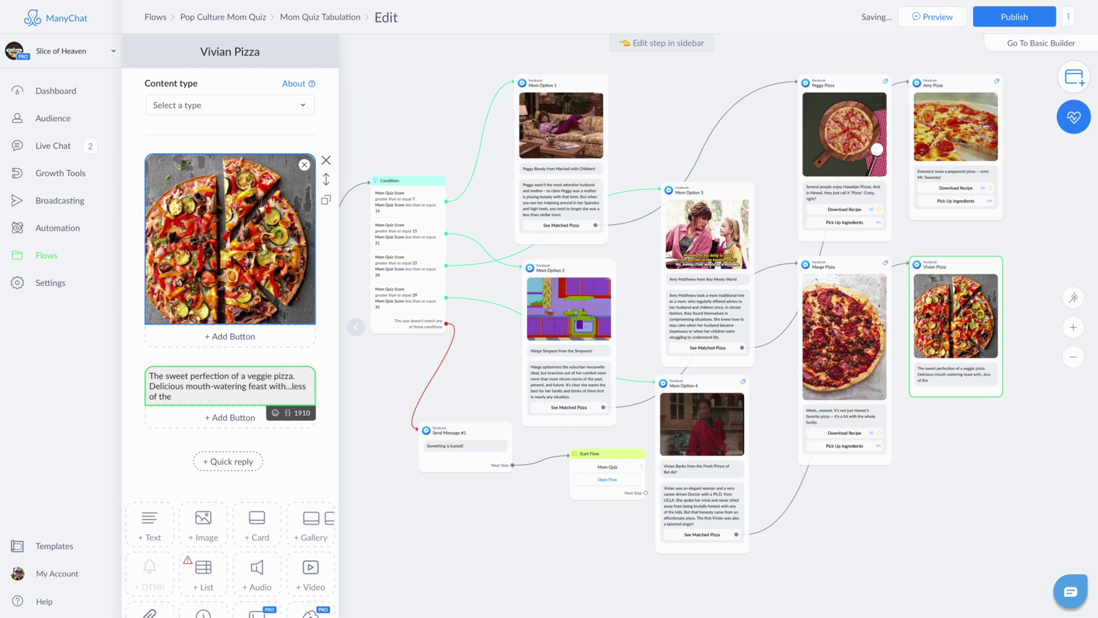
{"action": "left_click", "coordinate": [247, 308]}
{"action": "scroll", "coordinate": [189, 446], "scroll_direction": "down", "scroll_amount": 2}
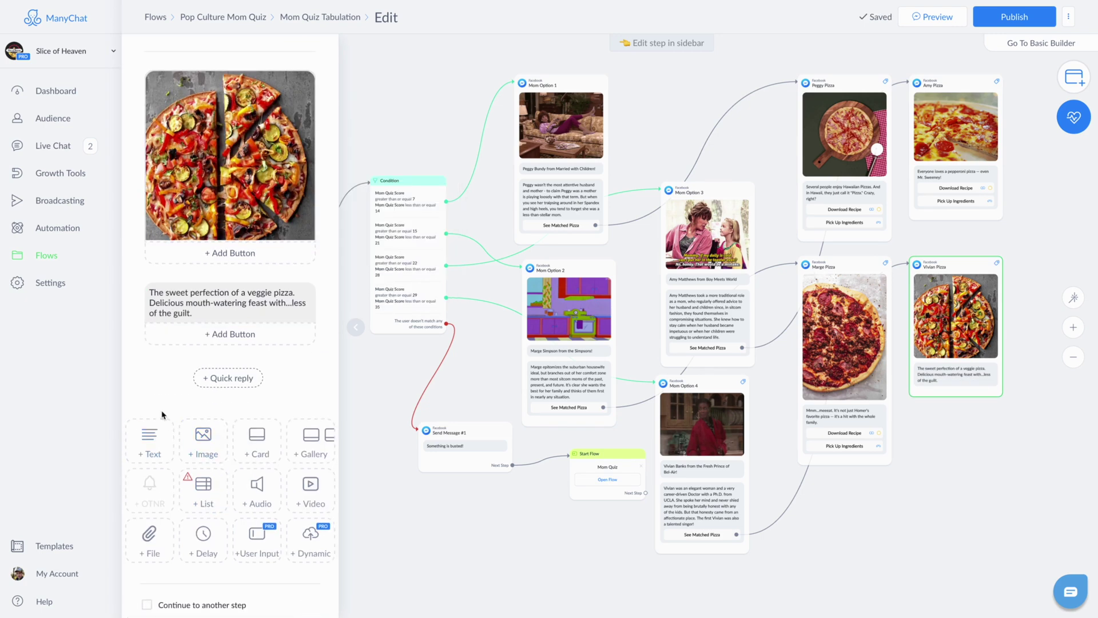
{"action": "left_click", "coordinate": [229, 333]}
{"action": "type", "text": "Download Recipe"}
{"action": "left_click", "coordinate": [395, 329]}
{"action": "type", "text": "https://manychat.com"}
{"action": "left_click", "coordinate": [234, 356]}
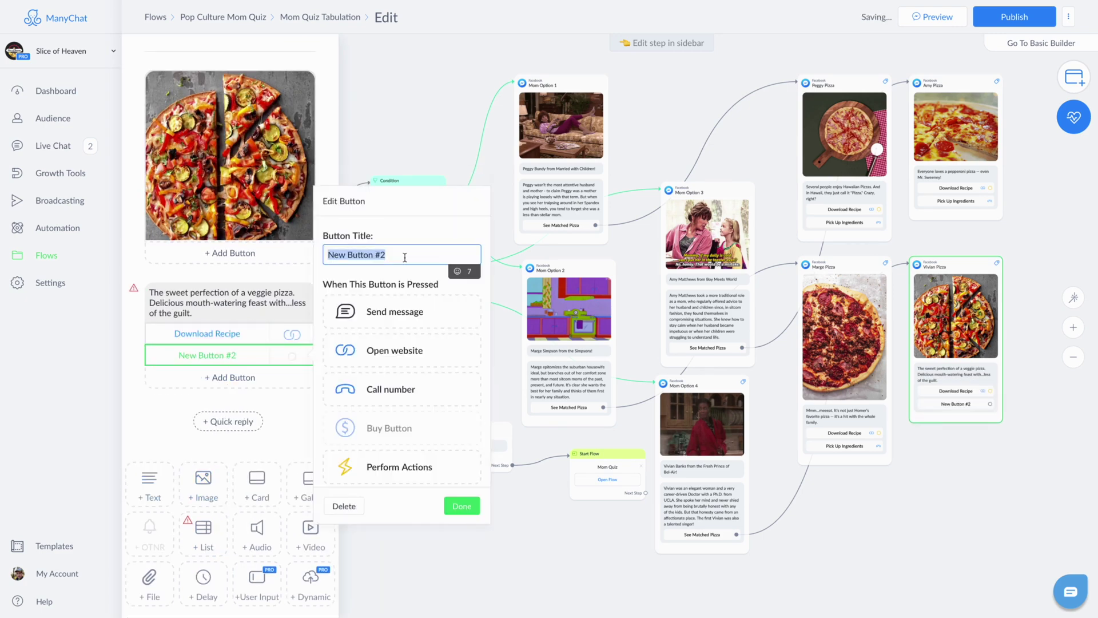
{"action": "type", "text": "Pick Up Ingredients"}
{"action": "left_click", "coordinate": [391, 389]}
{"action": "left_click", "coordinate": [208, 334]}
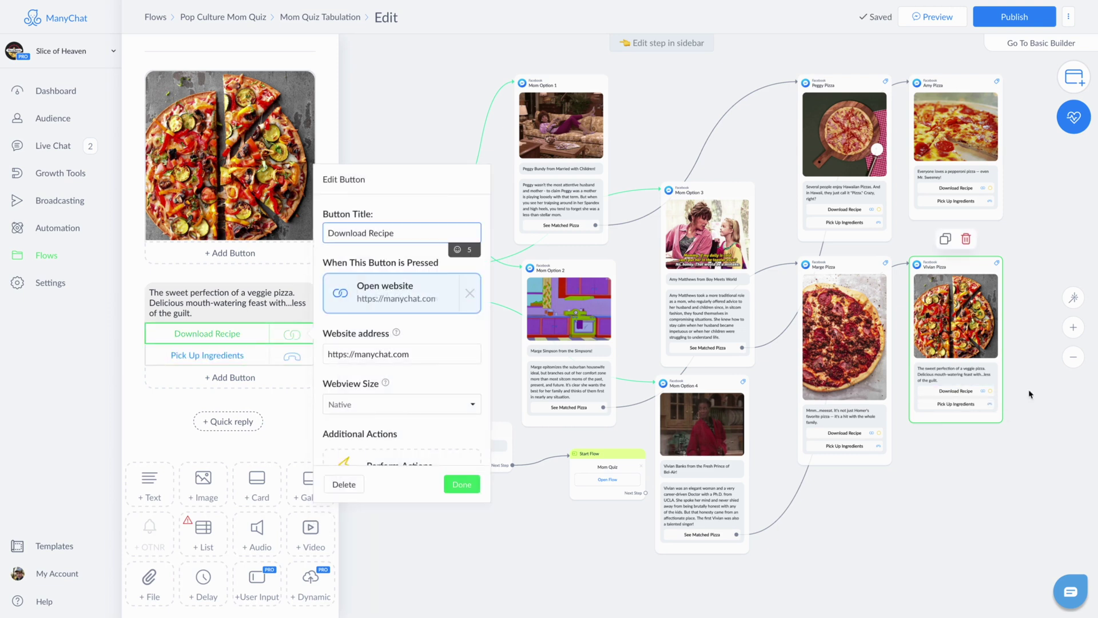
{"action": "key", "text": "Escape"}
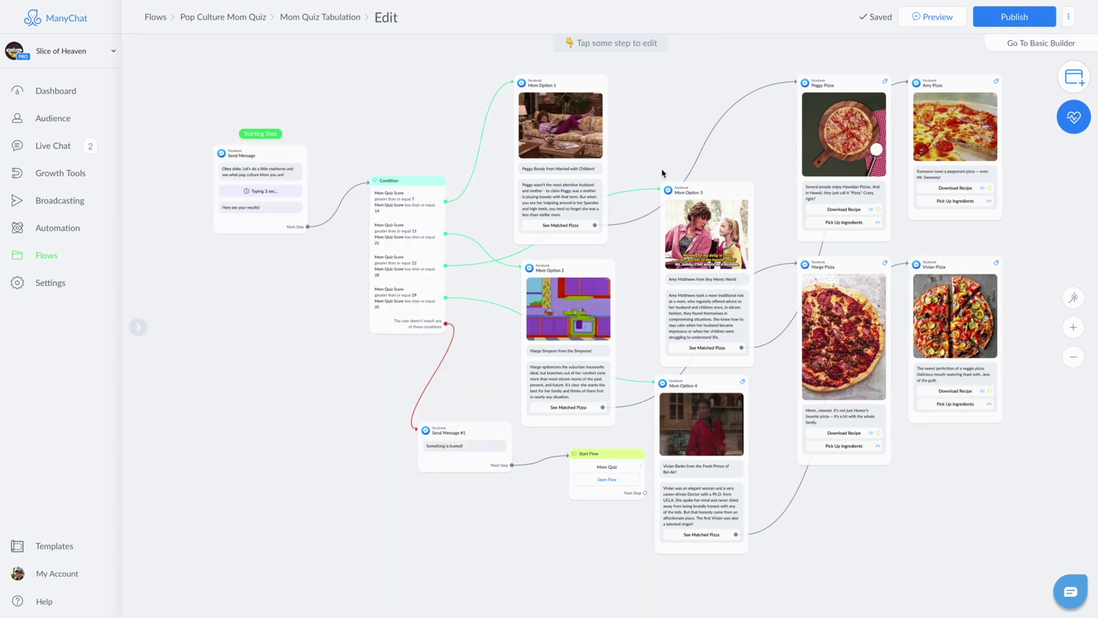